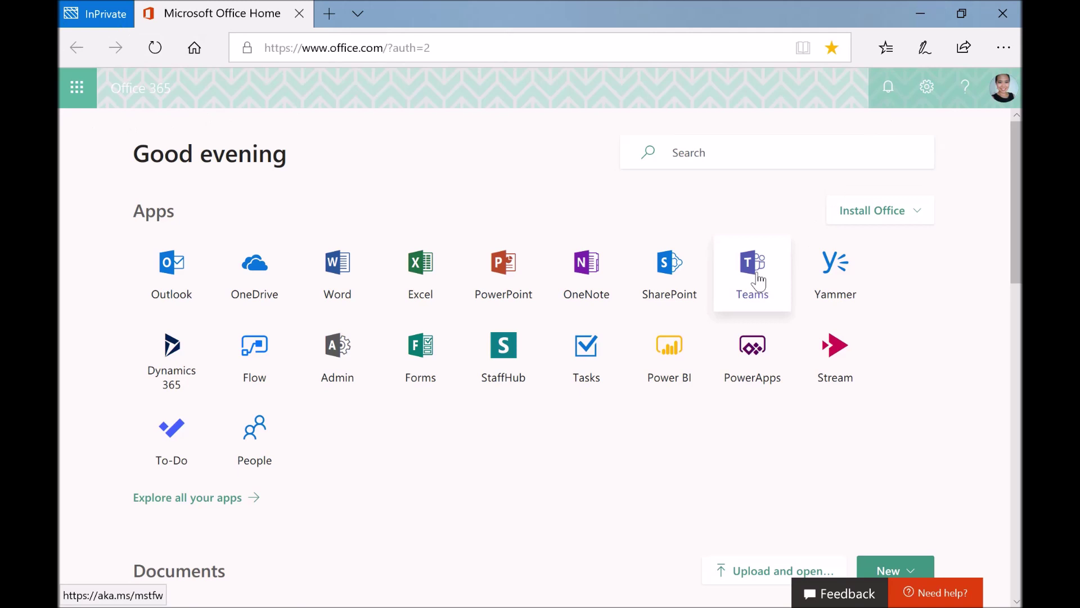
Launch Teams from the Office 365 home page to reach the Marketing team's General channel
{"action": "left_click", "coordinate": [757, 280]}
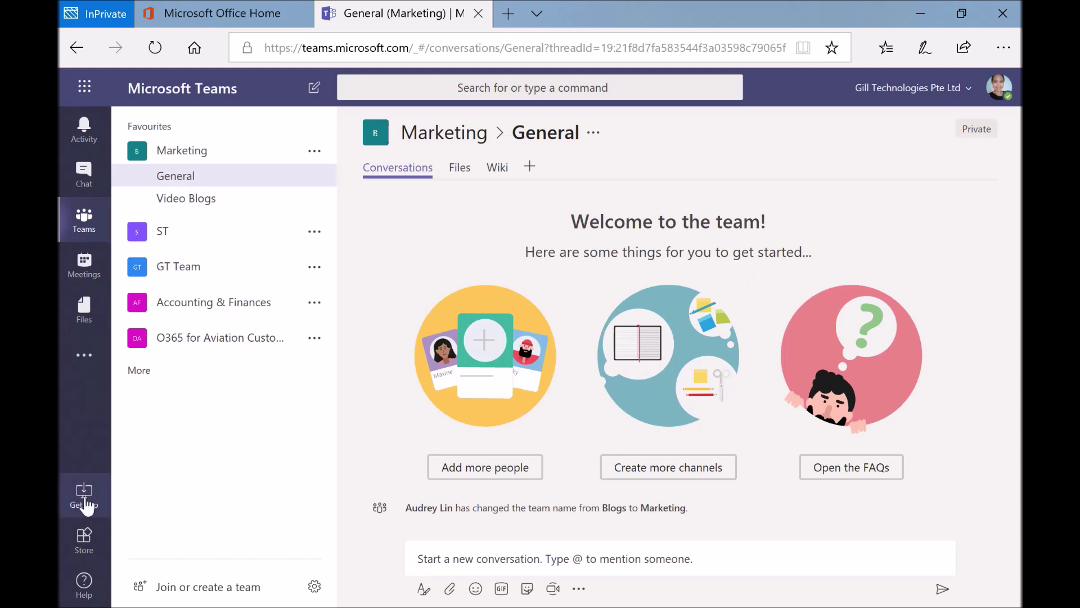
Switch from web Teams to the desktop app, cancelling the Teams_windows_x64.exe download
{"action": "left_click", "coordinate": [85, 499]}
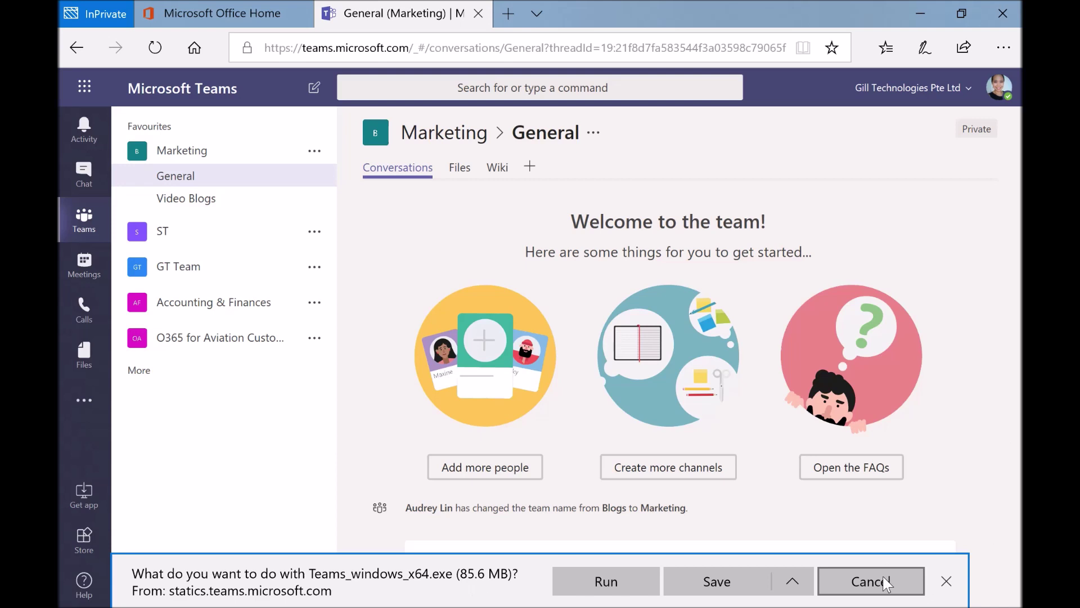
{"action": "left_click", "coordinate": [886, 584]}
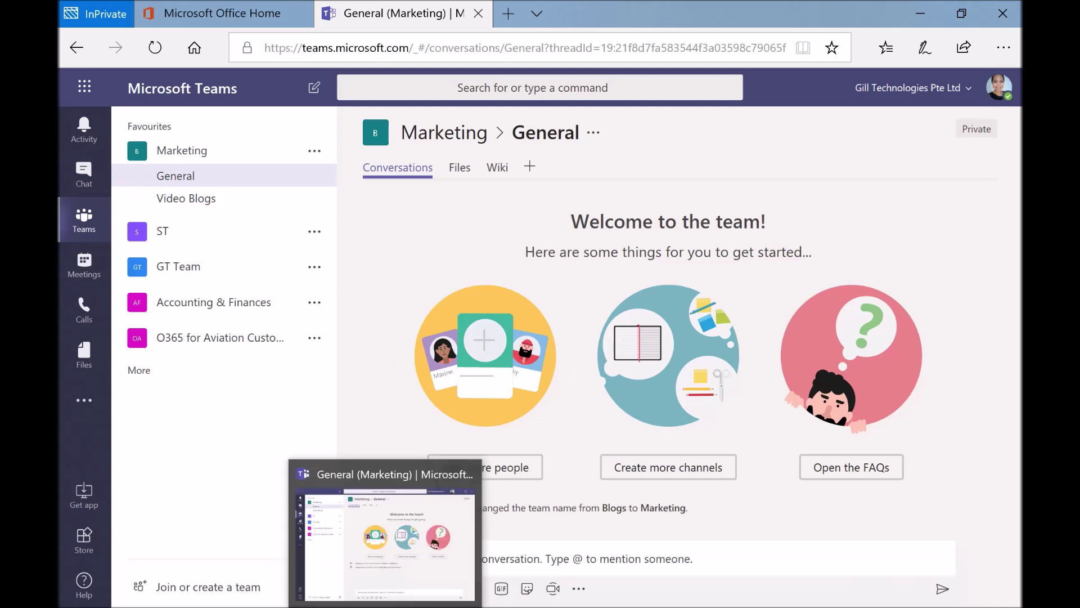
{"action": "left_click", "coordinate": [386, 605]}
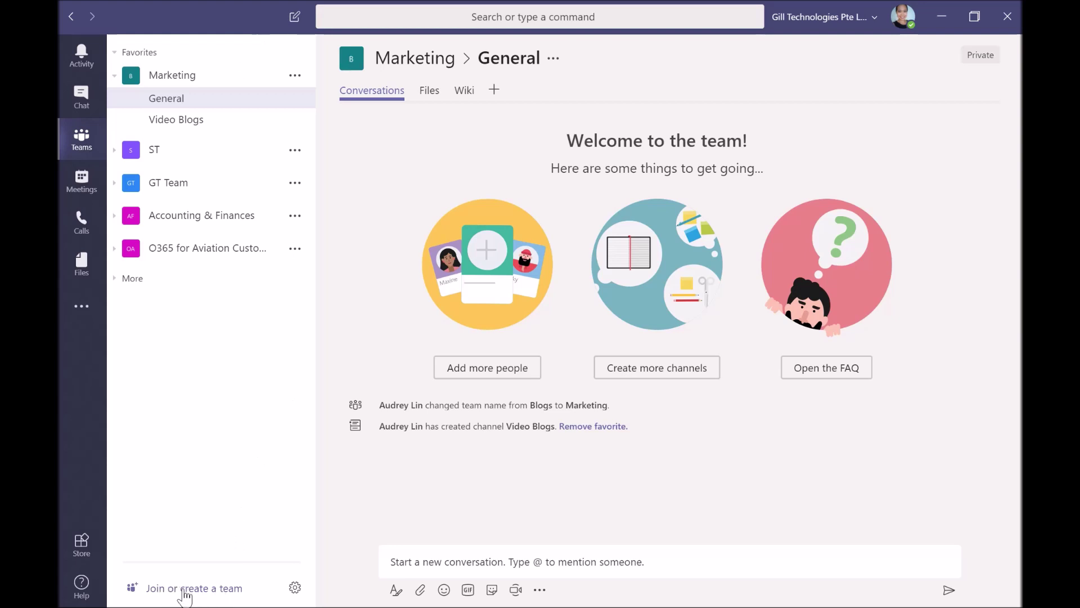
Create a Private team named 'O365 for Customer ABC' and continue to adding members
{"action": "left_click", "coordinate": [186, 589]}
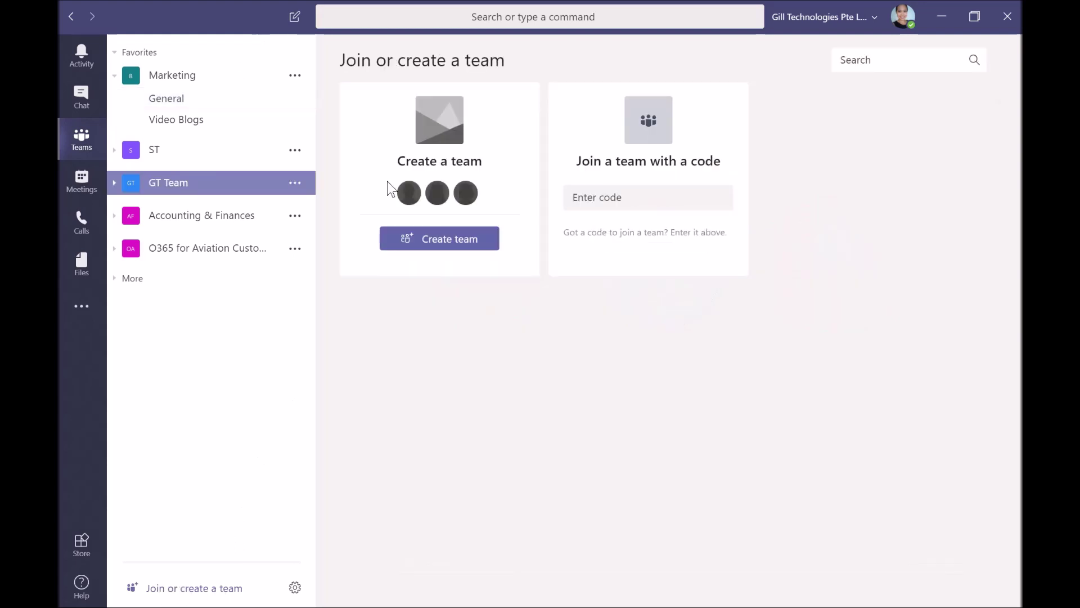
{"action": "left_click", "coordinate": [463, 244]}
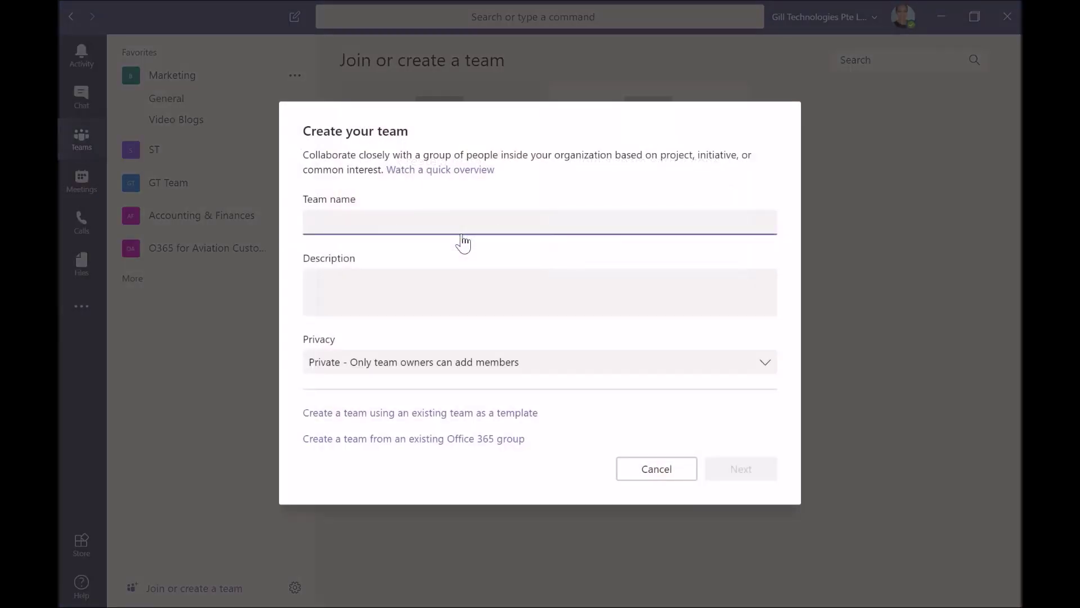
{"action": "left_click", "coordinate": [552, 363]}
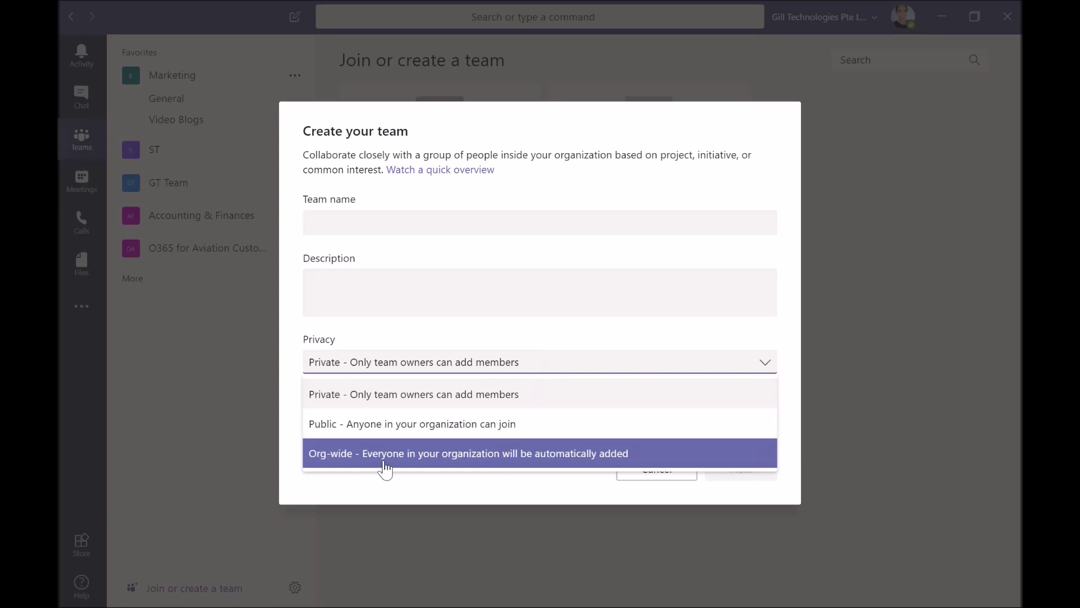
{"action": "left_click", "coordinate": [371, 396]}
{"action": "left_click", "coordinate": [369, 219]}
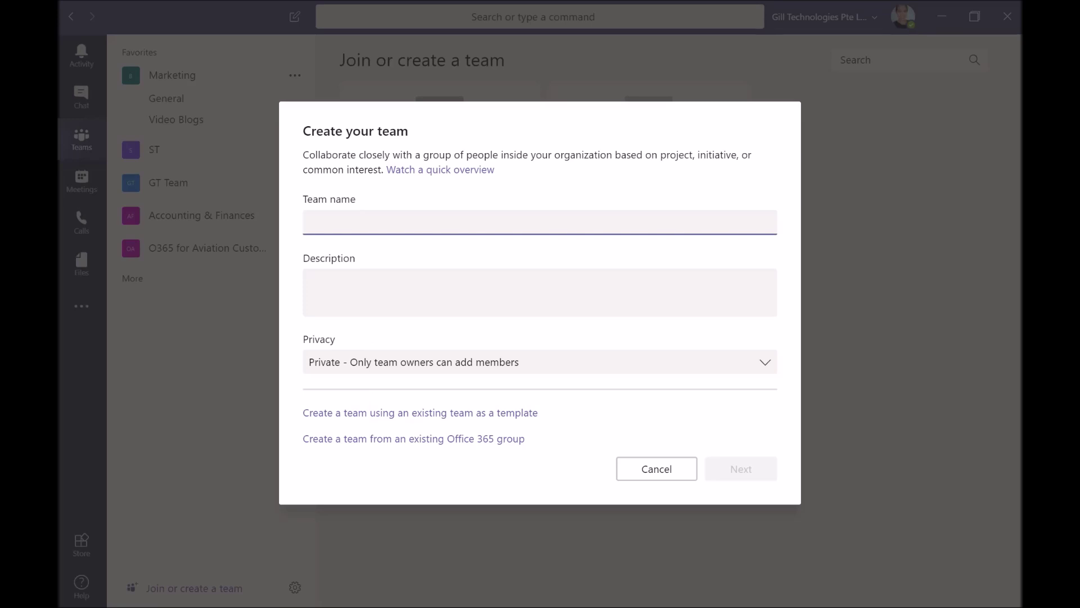
{"action": "type", "text": "O365 for Customer ABC"}
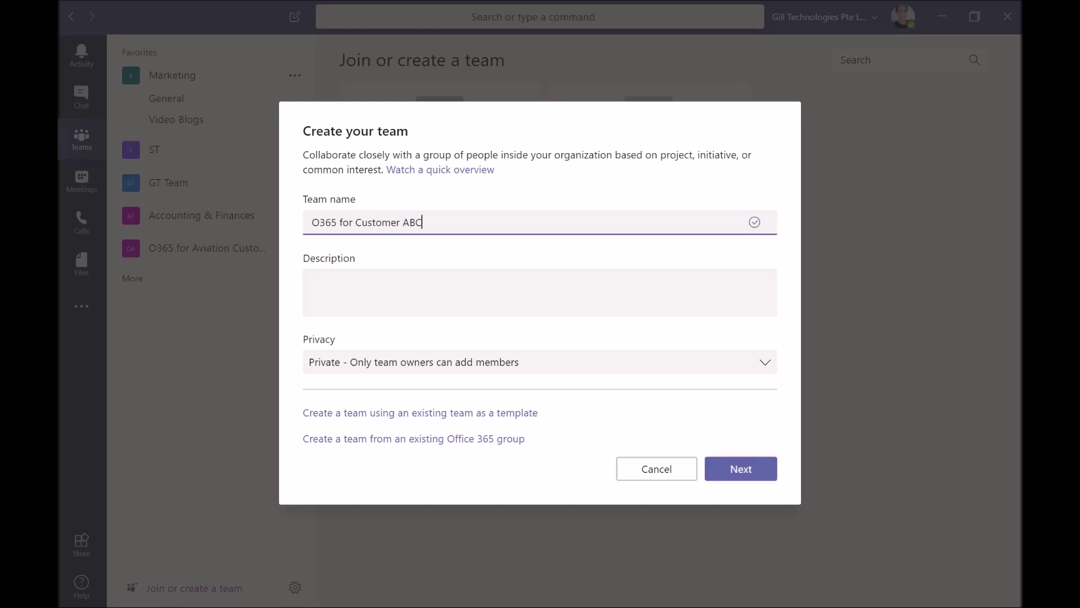
{"action": "left_click", "coordinate": [312, 280]}
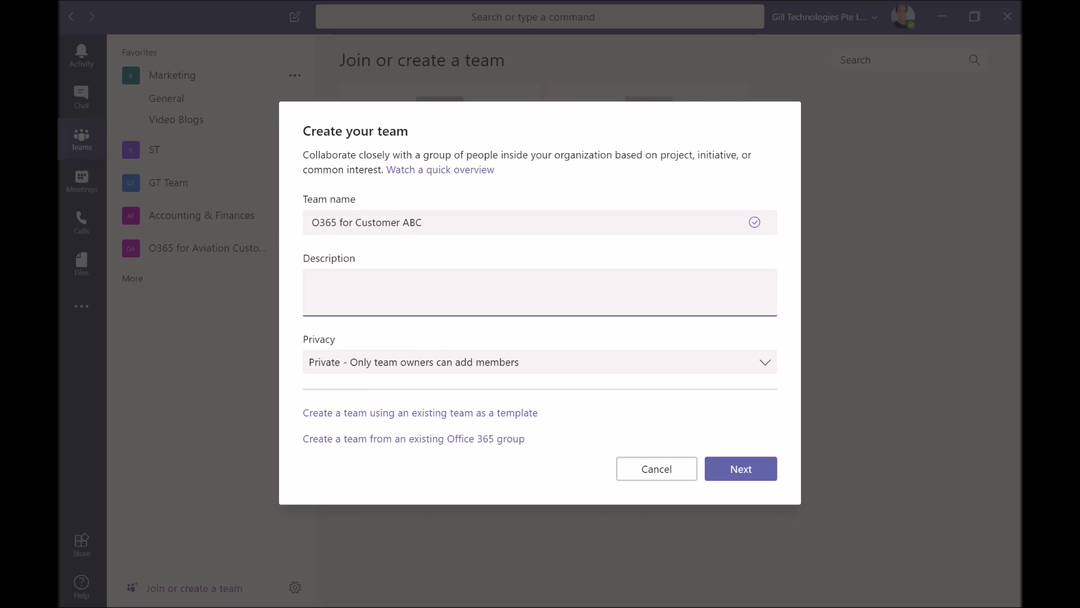
{"action": "left_click", "coordinate": [747, 474]}
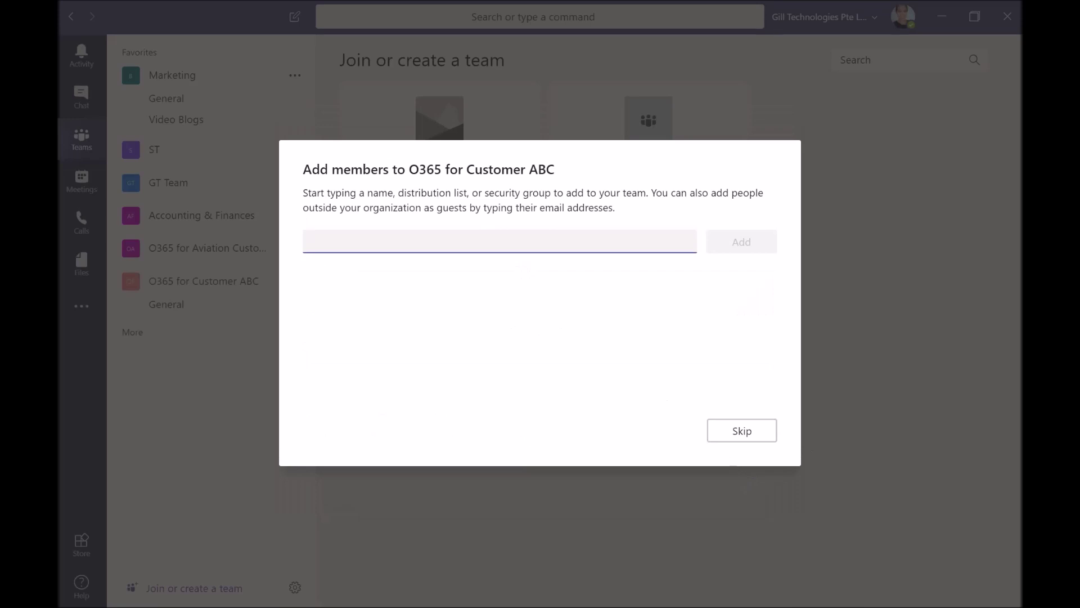
Add an internal colleague and an external guest by e-mail, shortening the guest's display name
{"action": "type", "text": "phy"}
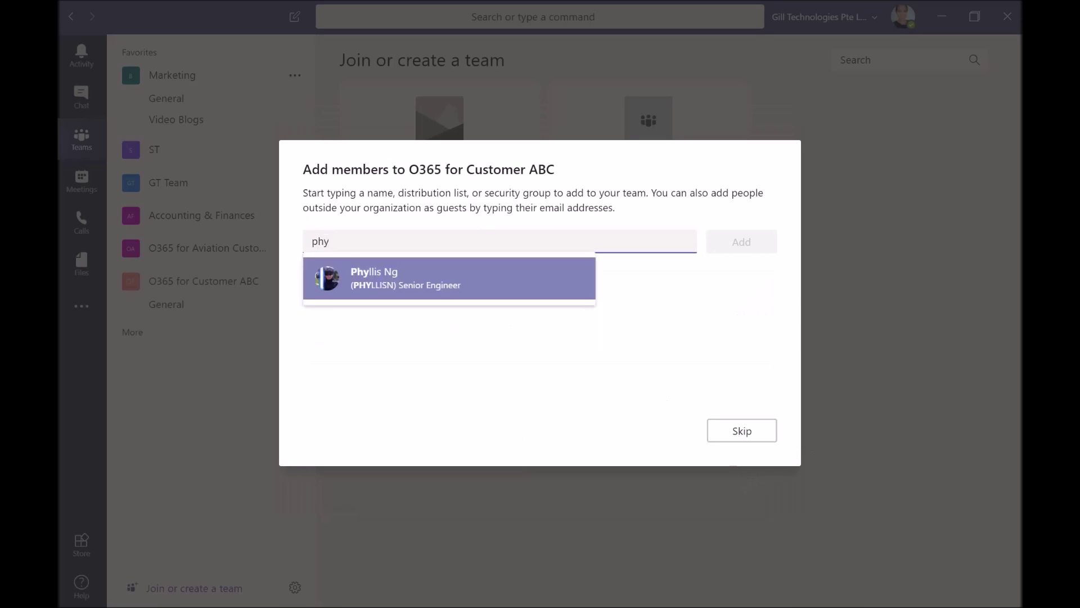
{"action": "left_click", "coordinate": [496, 281]}
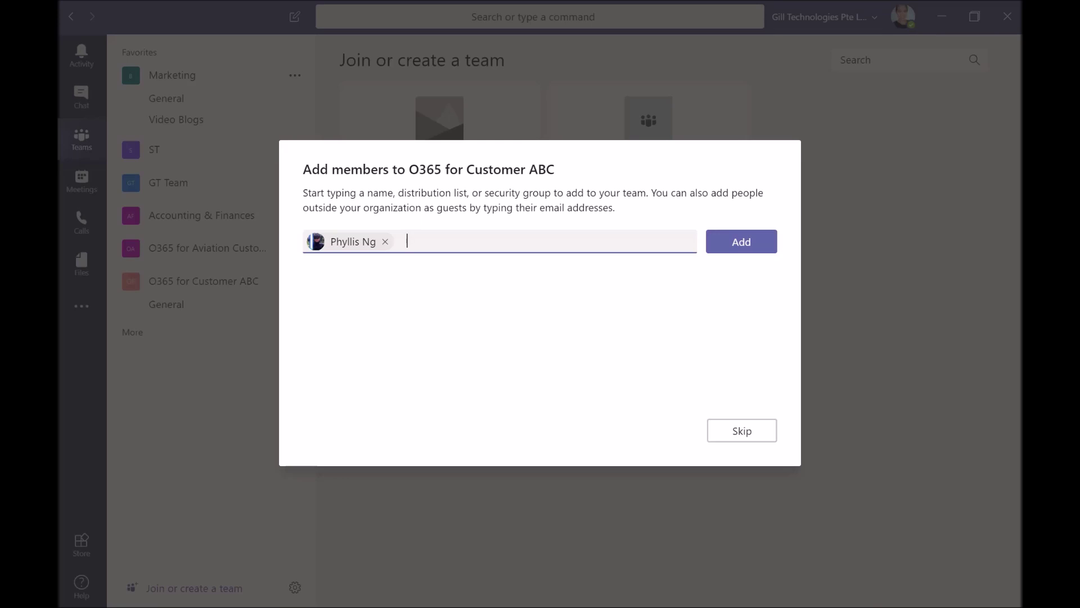
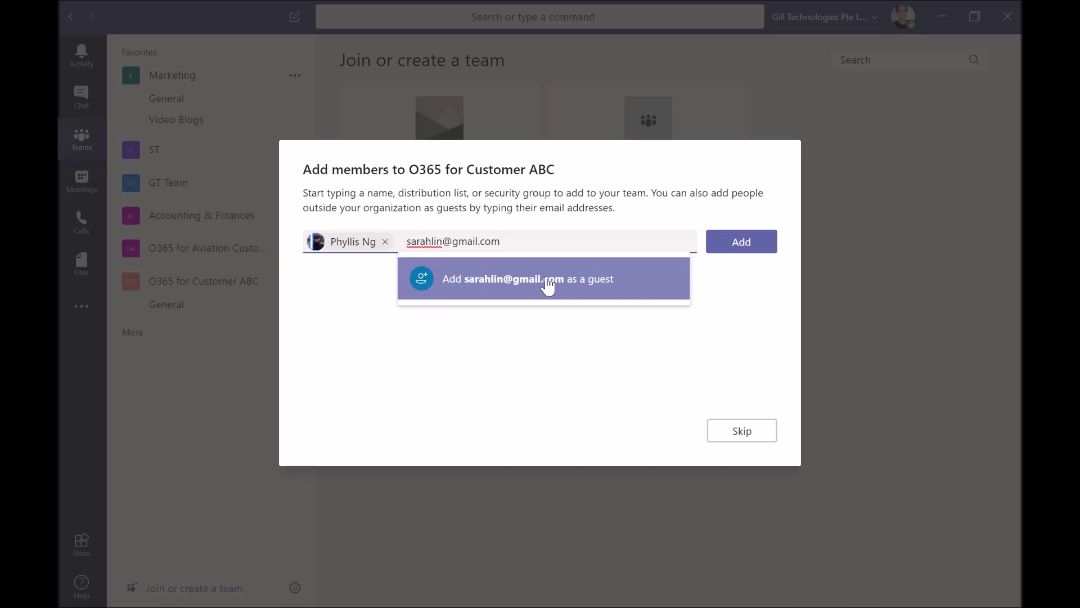
{"action": "left_click", "coordinate": [546, 285]}
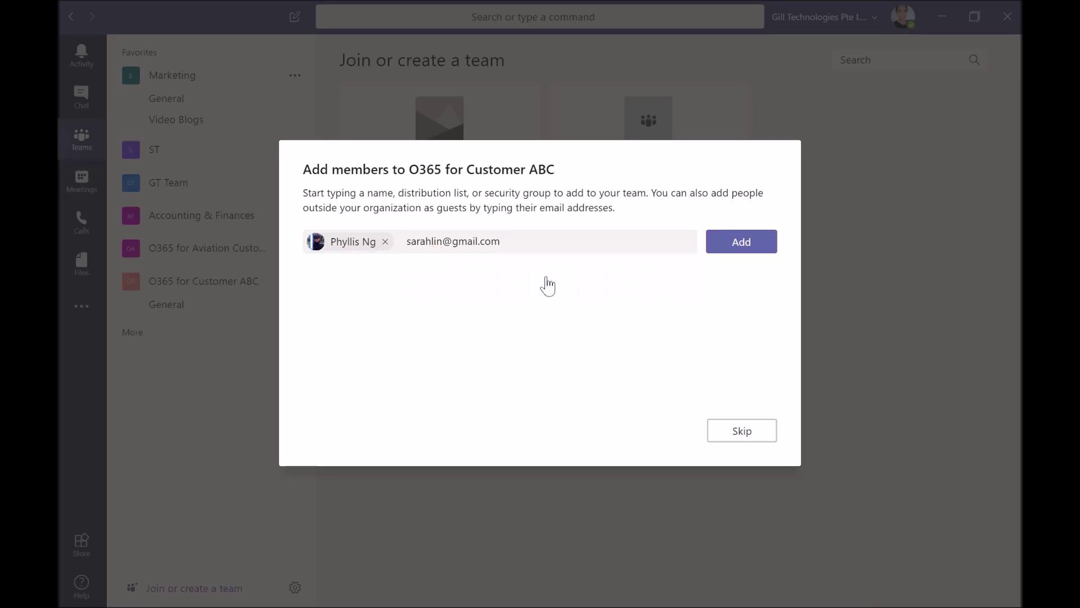
{"action": "left_click", "coordinate": [505, 241]}
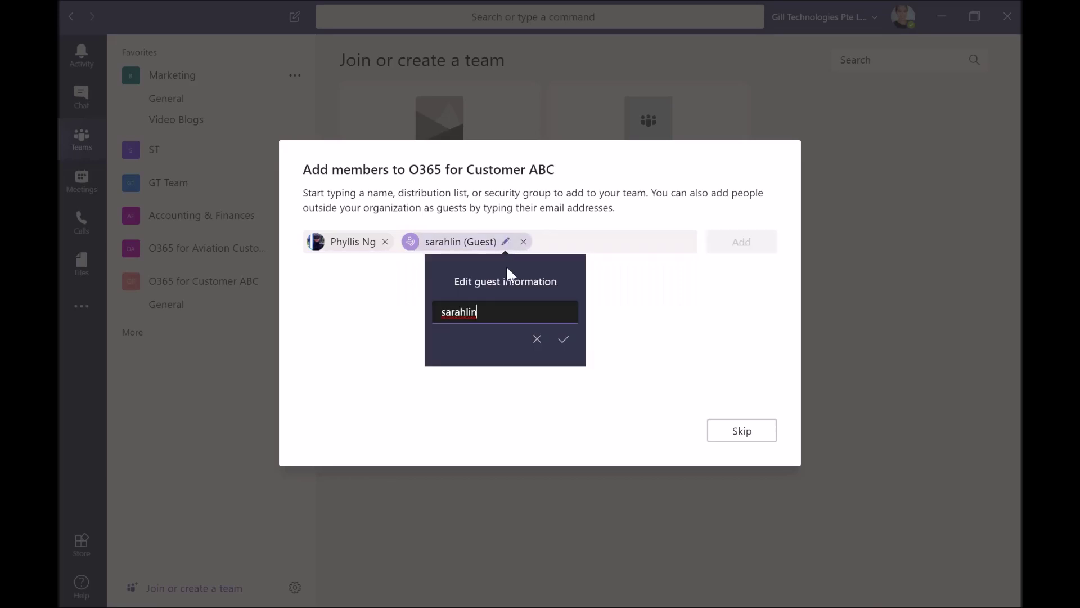
{"action": "left_click_drag", "start_coordinate": [478, 312], "coordinate": [427, 319]}
{"action": "type", "text": "S"}
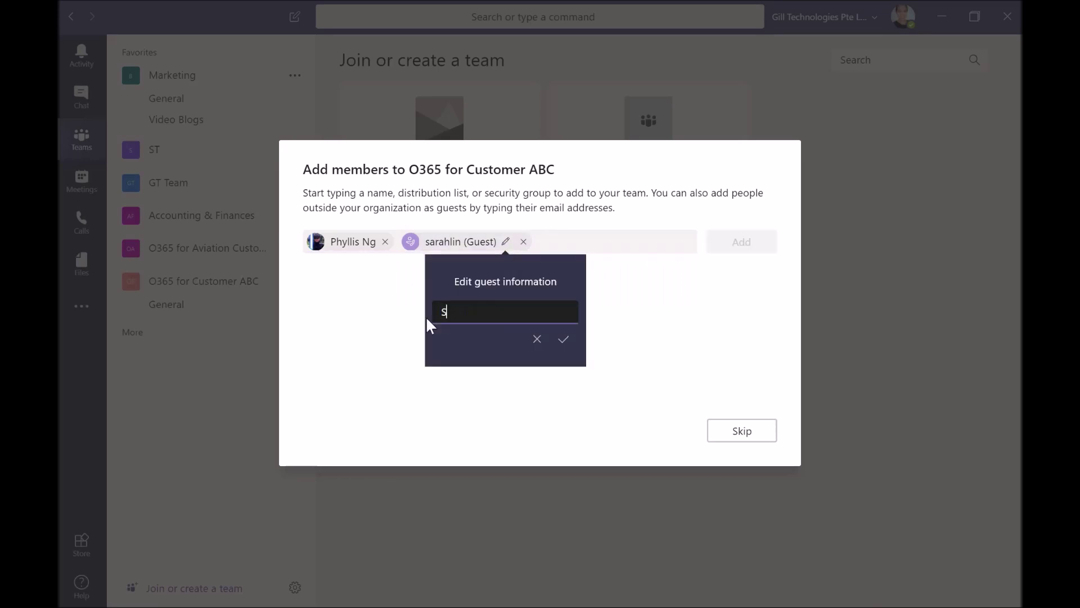
{"action": "type", "text": "arah"}
{"action": "left_click", "coordinate": [564, 339]}
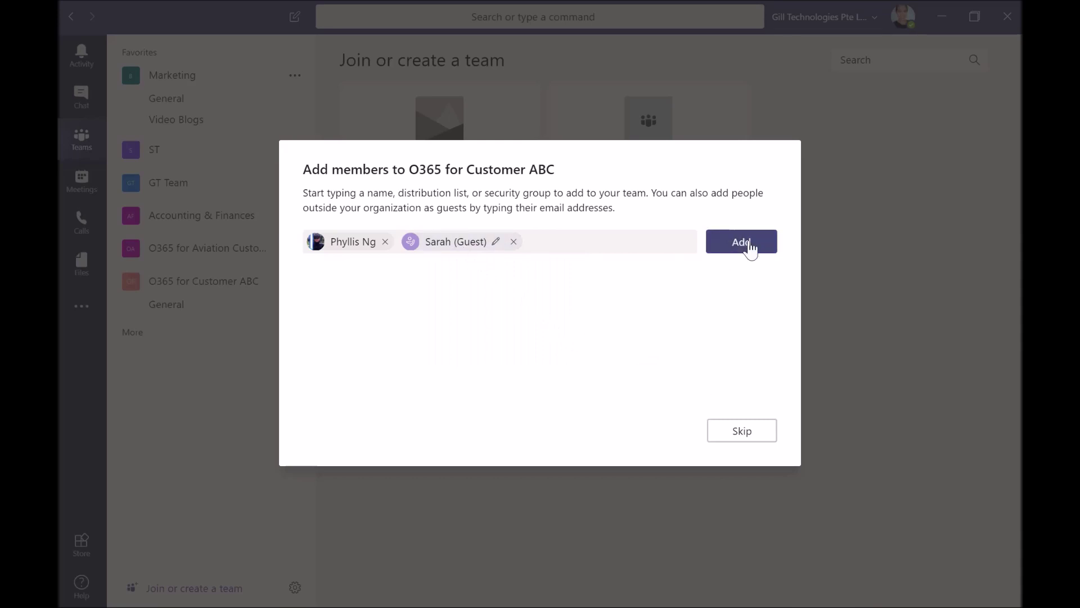
Add both people to the team, changing the colleague's role from Member to Owner
{"action": "left_click", "coordinate": [750, 248]}
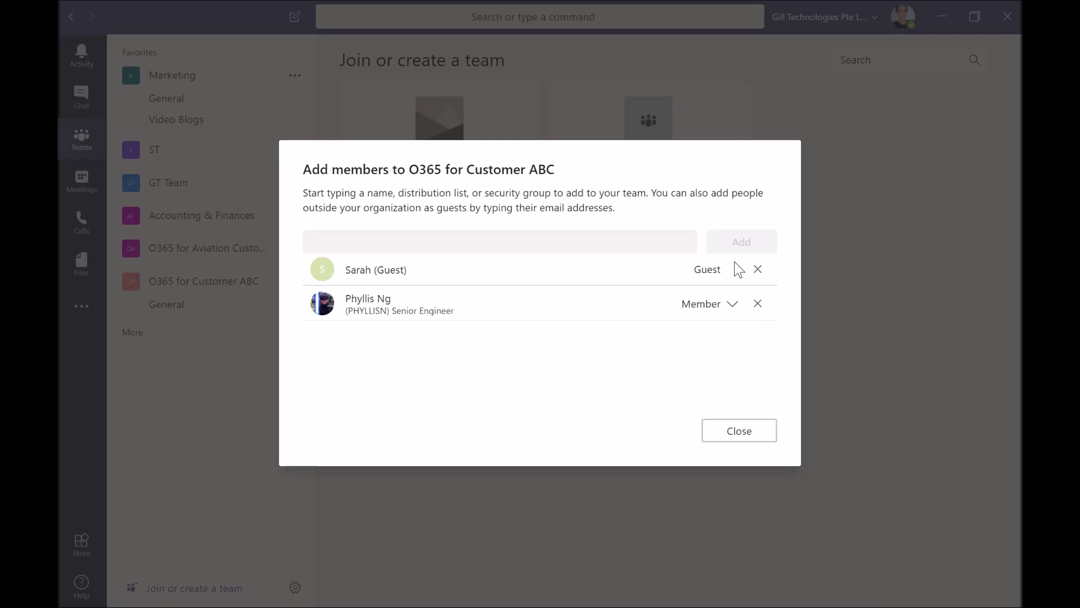
{"action": "left_click", "coordinate": [732, 306]}
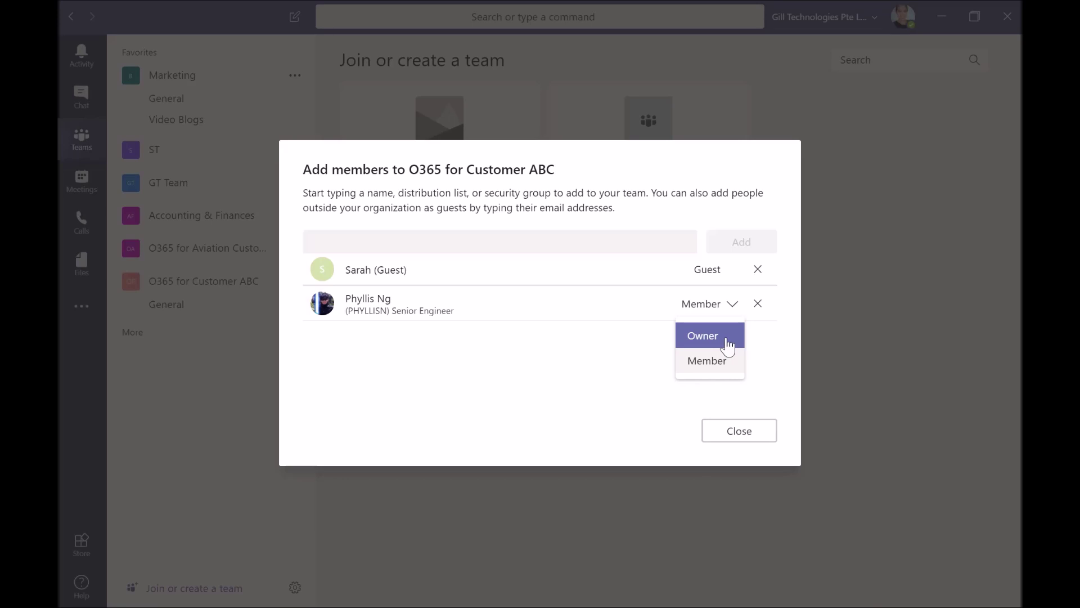
{"action": "left_click", "coordinate": [729, 345]}
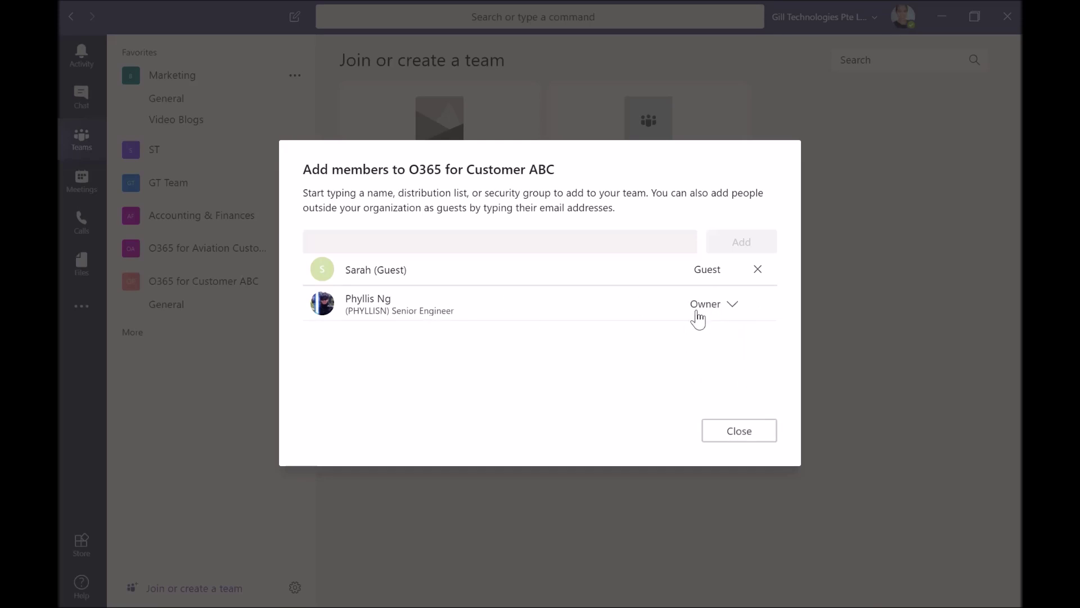
Close the members dialog and move O365 for Customer ABC just below Marketing
{"action": "left_click", "coordinate": [747, 435]}
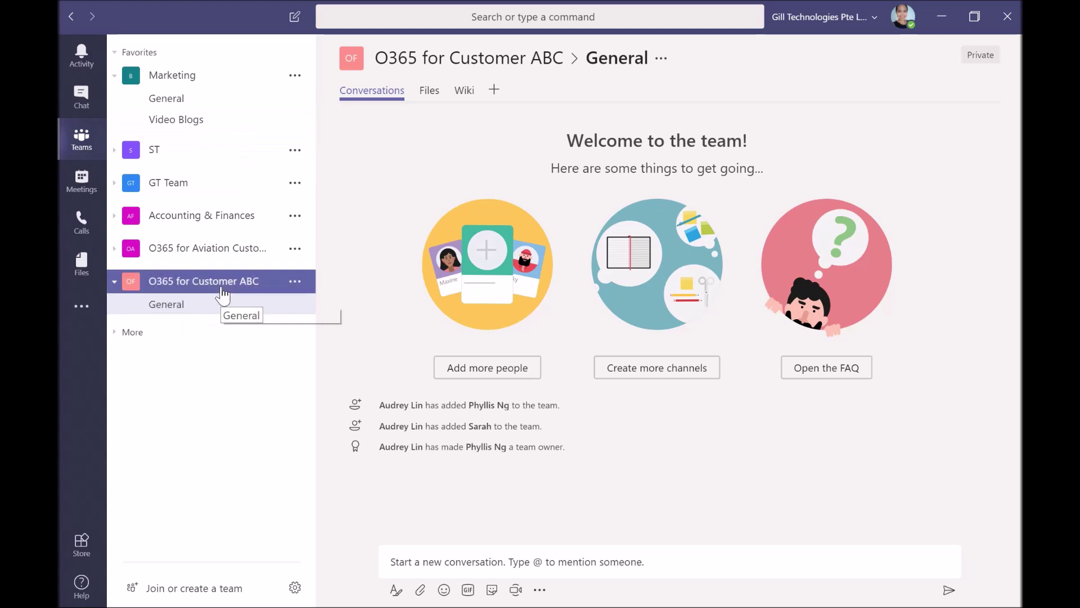
{"action": "left_click_drag", "start_coordinate": [221, 287], "coordinate": [205, 105]}
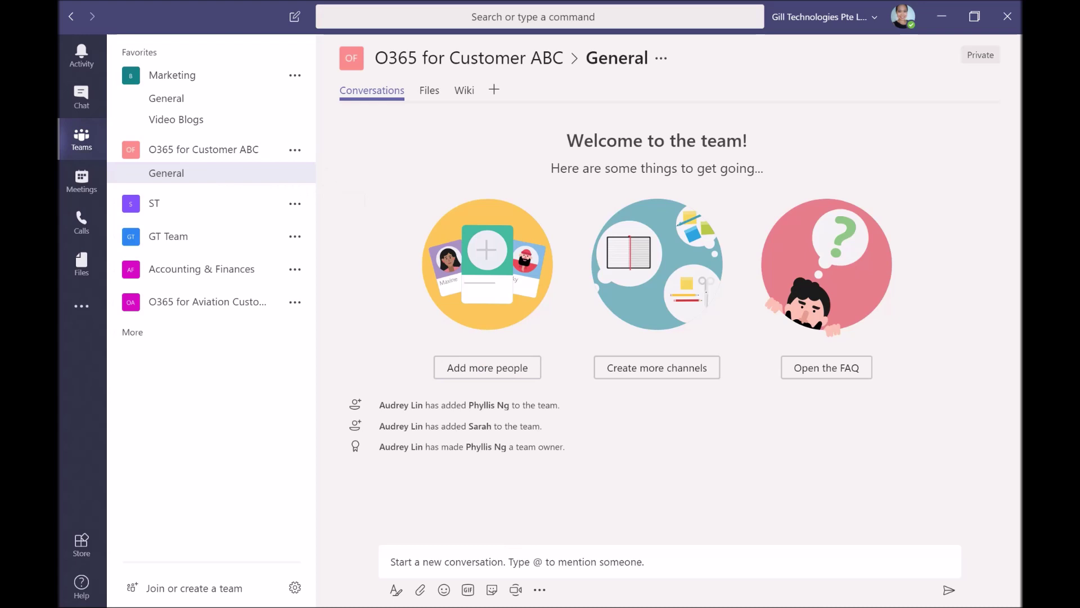
{"action": "left_click", "coordinate": [391, 561]}
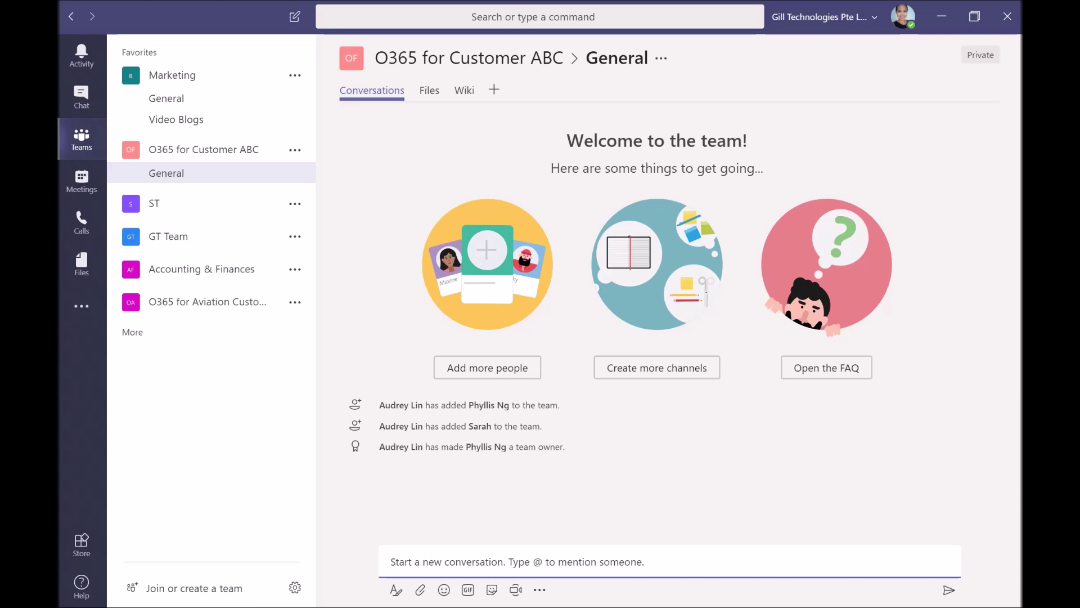
Post a message greeting both new members, asking whether they can schedule a kick off meeting
{"action": "type", "text": "Hi Ph"}
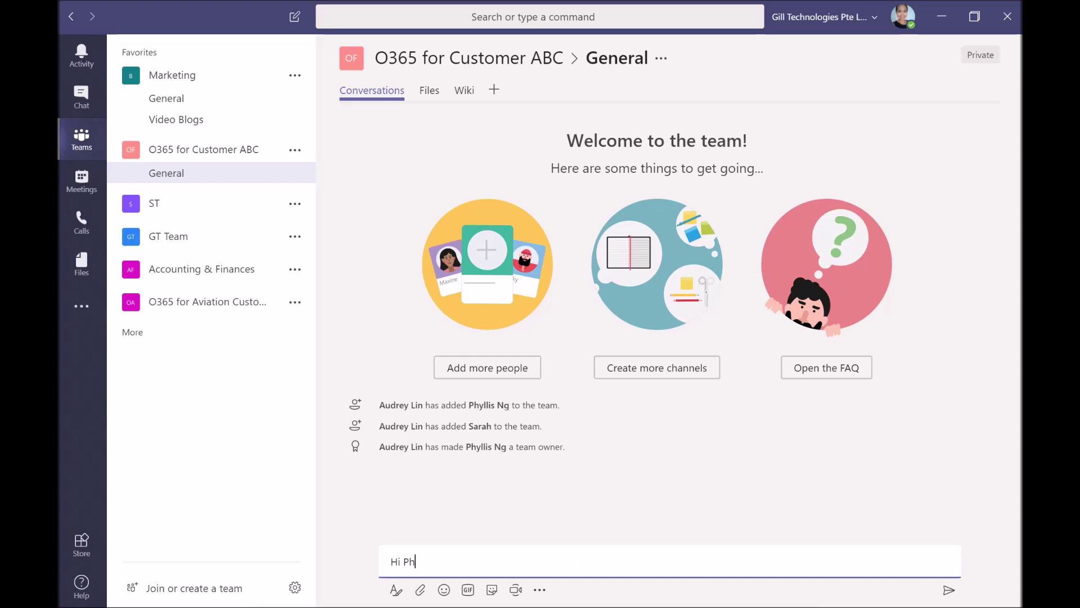
{"action": "type", "text": "yllis and Sarah, can we scheu"}
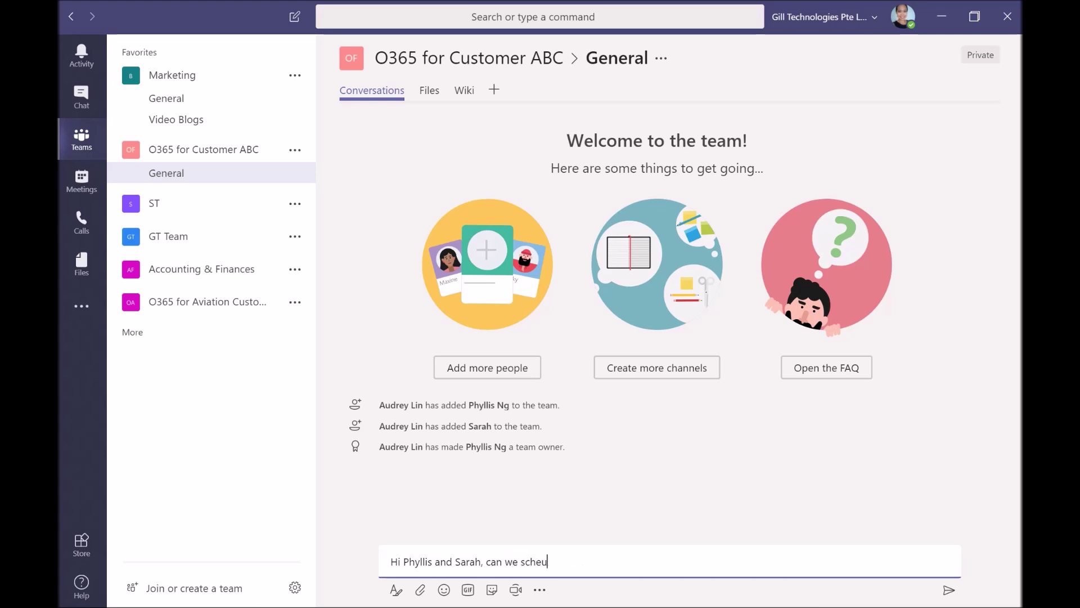
{"action": "key", "text": "BackSpace"}
{"action": "type", "text": "dule a kick off meeting?"}
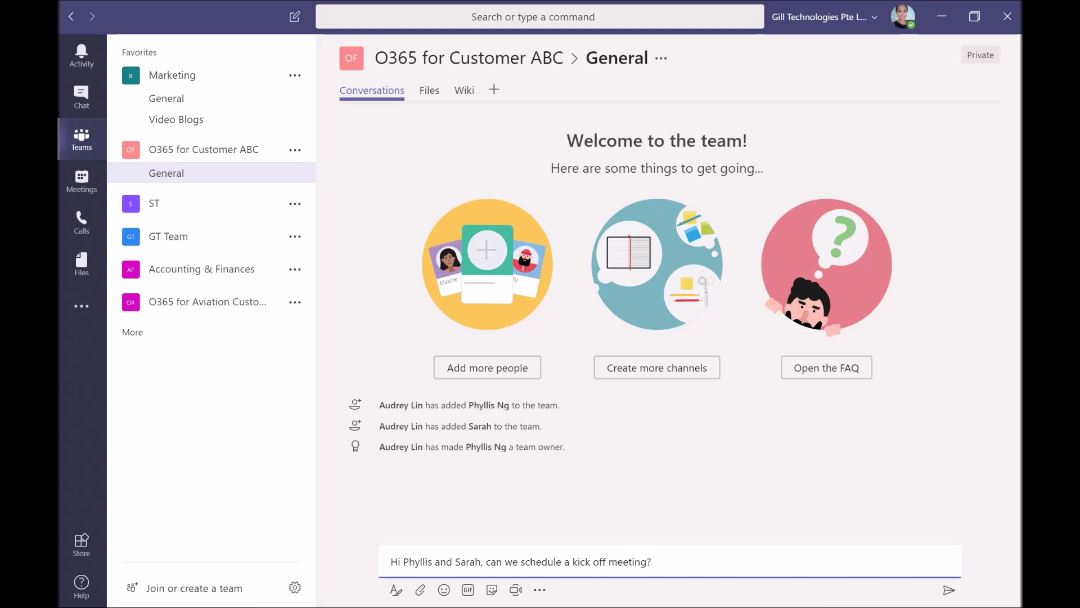
{"action": "key", "text": "Return"}
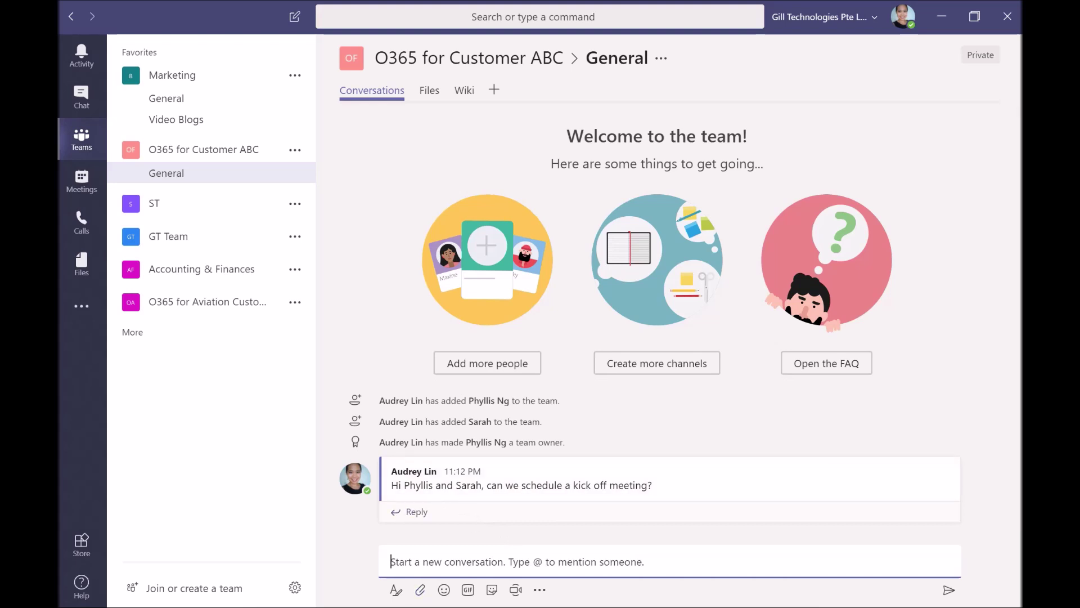
{"action": "mouse_move", "coordinate": [386, 607]}
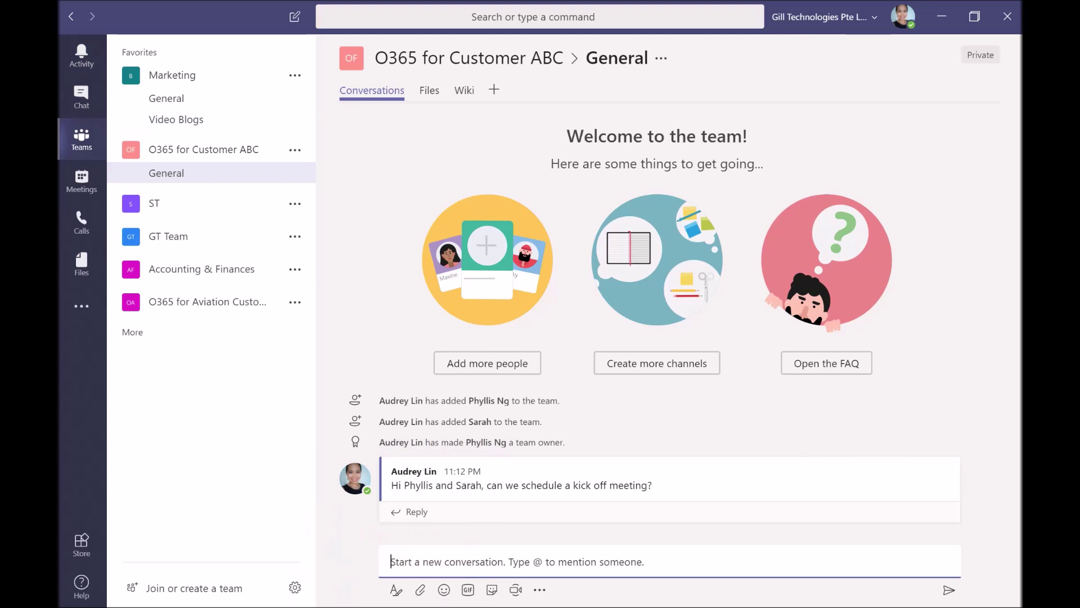
{"action": "type", "text": "@"}
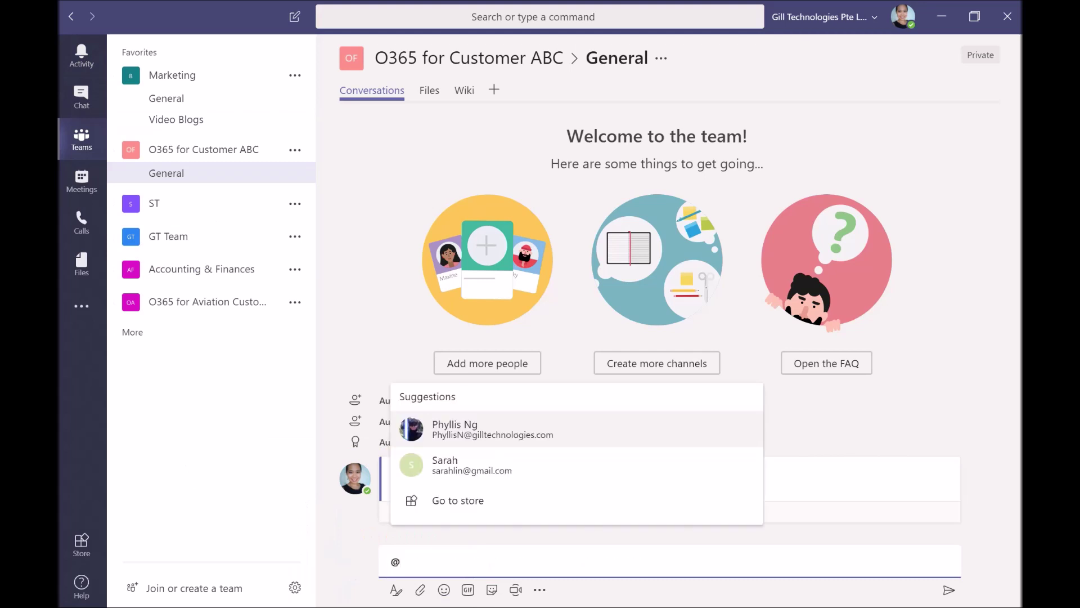
{"action": "left_click", "coordinate": [464, 466]}
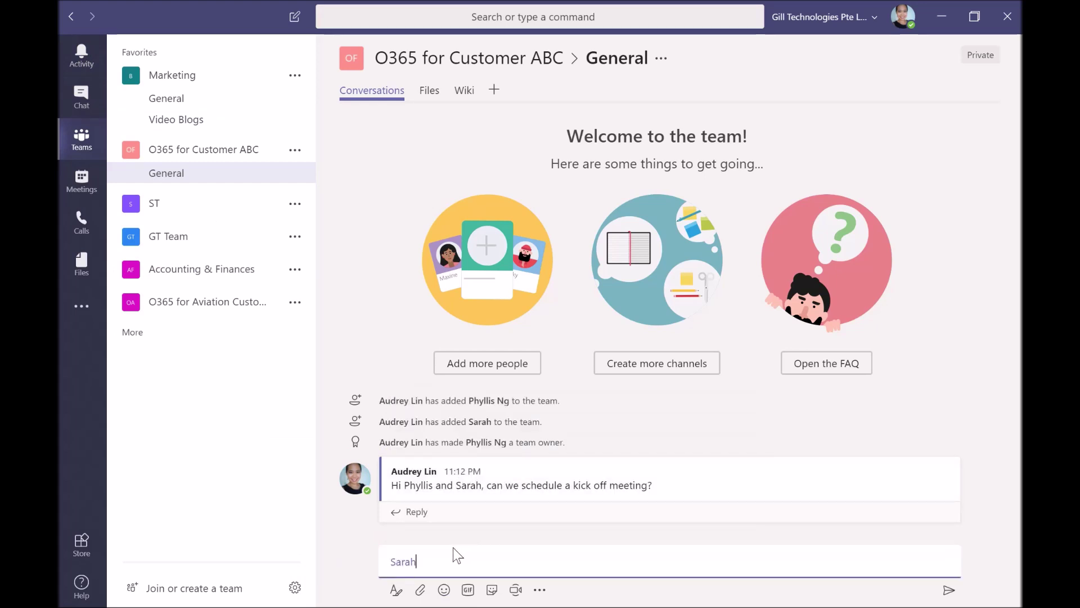
{"action": "type", "text": ","}
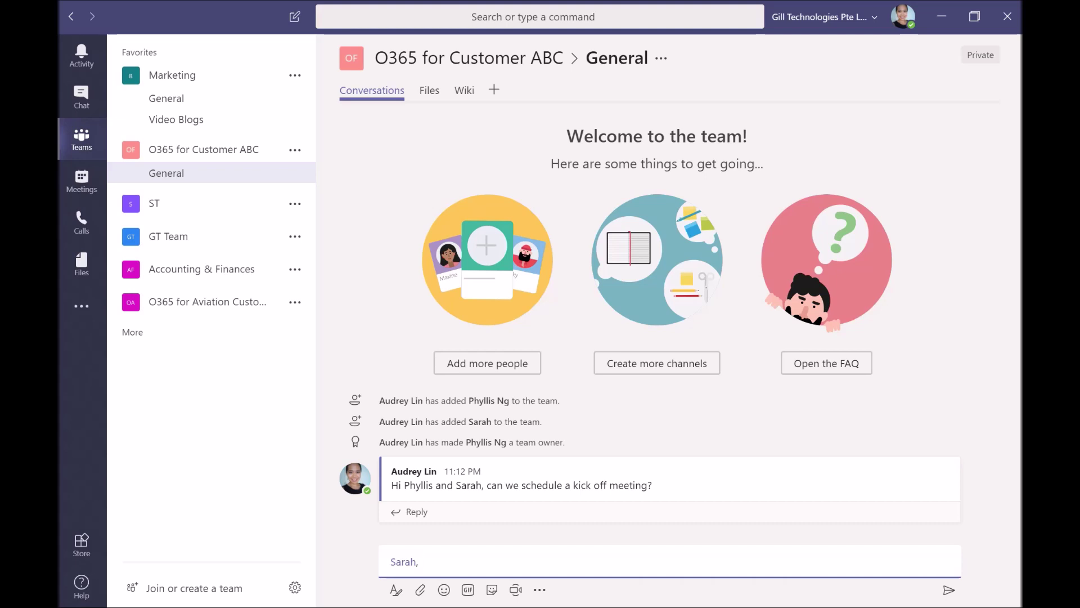
{"action": "type", "text": "can we schedule the kick o"}
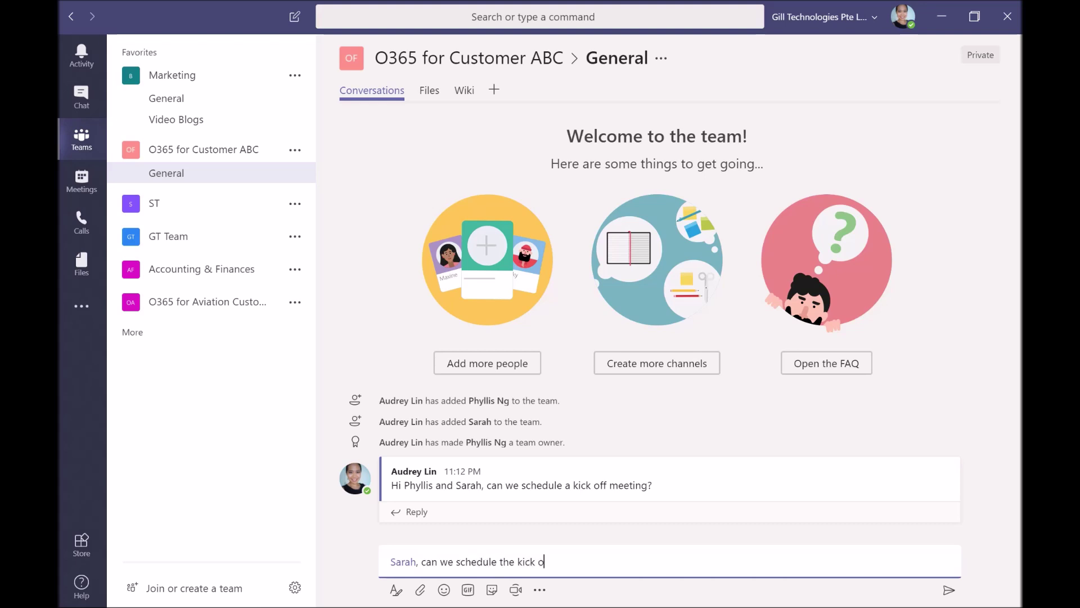
{"action": "type", "text": "ff meeting?"}
{"action": "key", "text": "Return"}
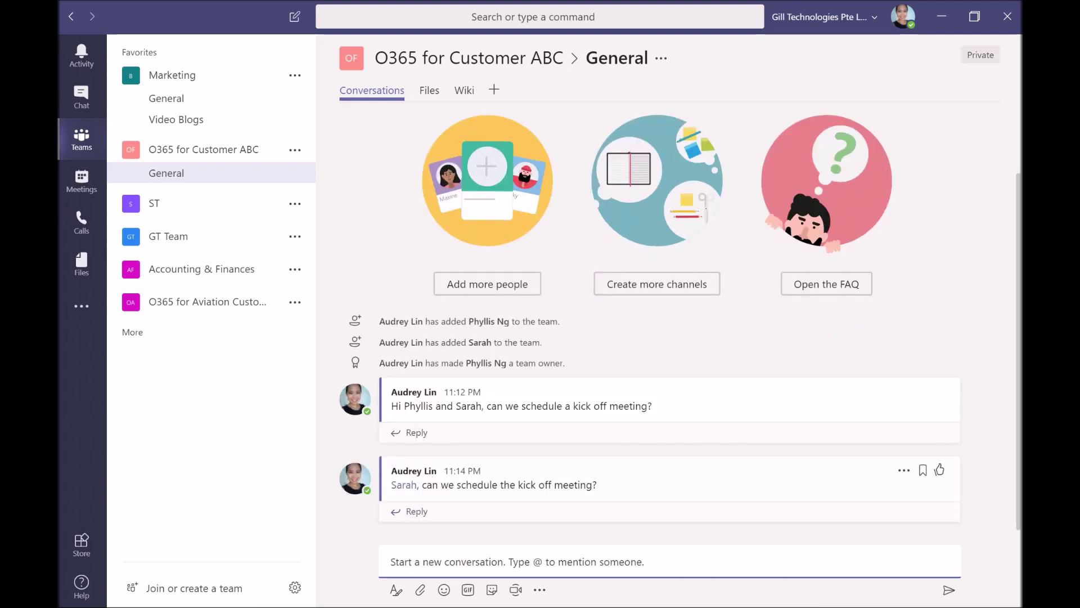
{"action": "left_click", "coordinate": [417, 517]}
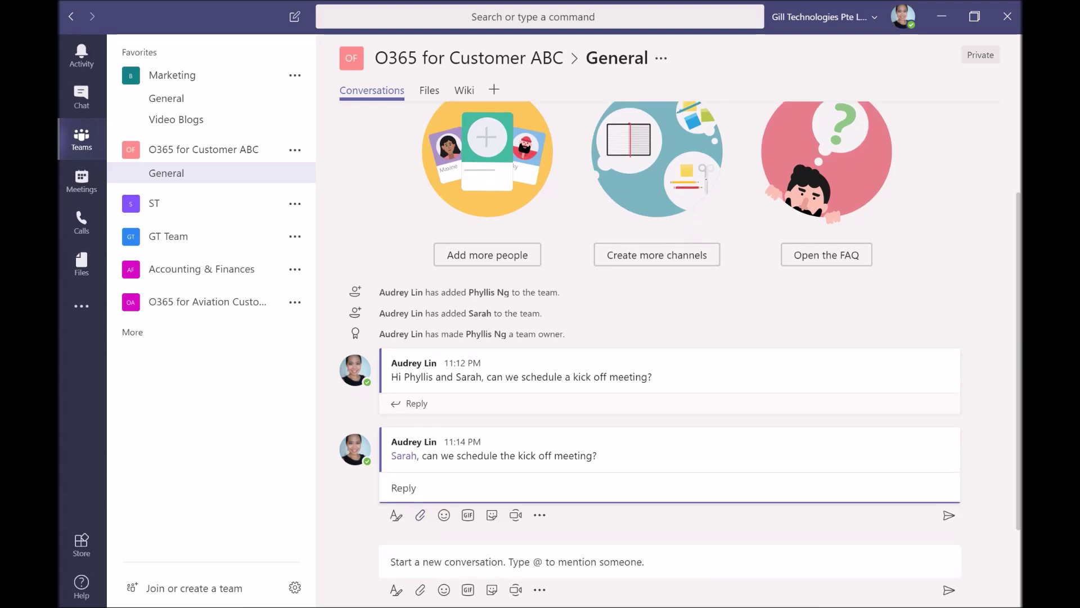
{"action": "left_click", "coordinate": [507, 562]}
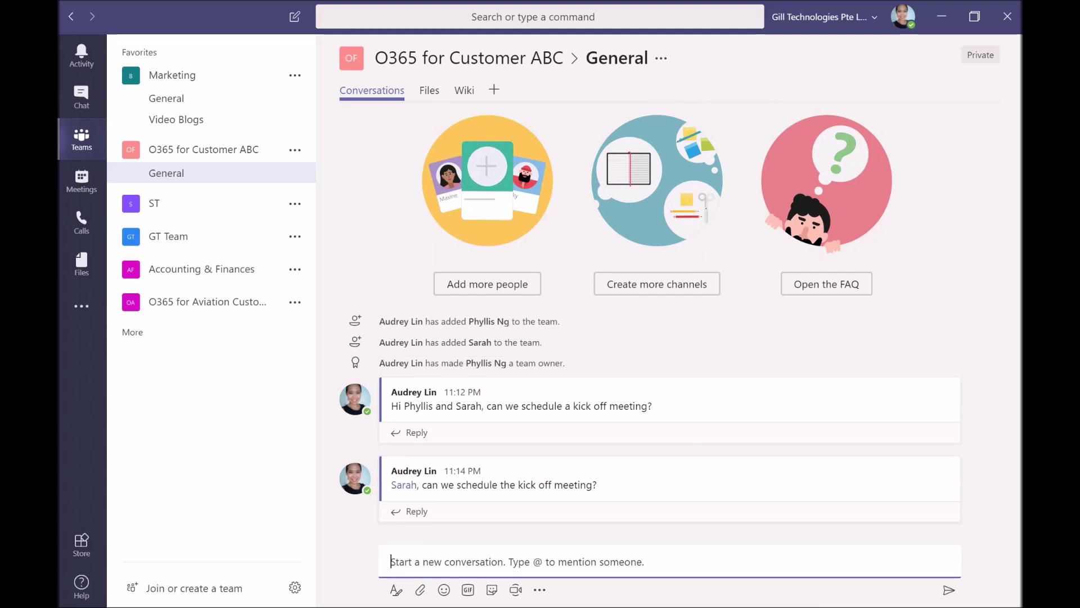
Post an IMPORTANT-flagged message with 'Example' as a yellow-highlighted bullet, then like it
{"action": "left_click", "coordinate": [396, 591]}
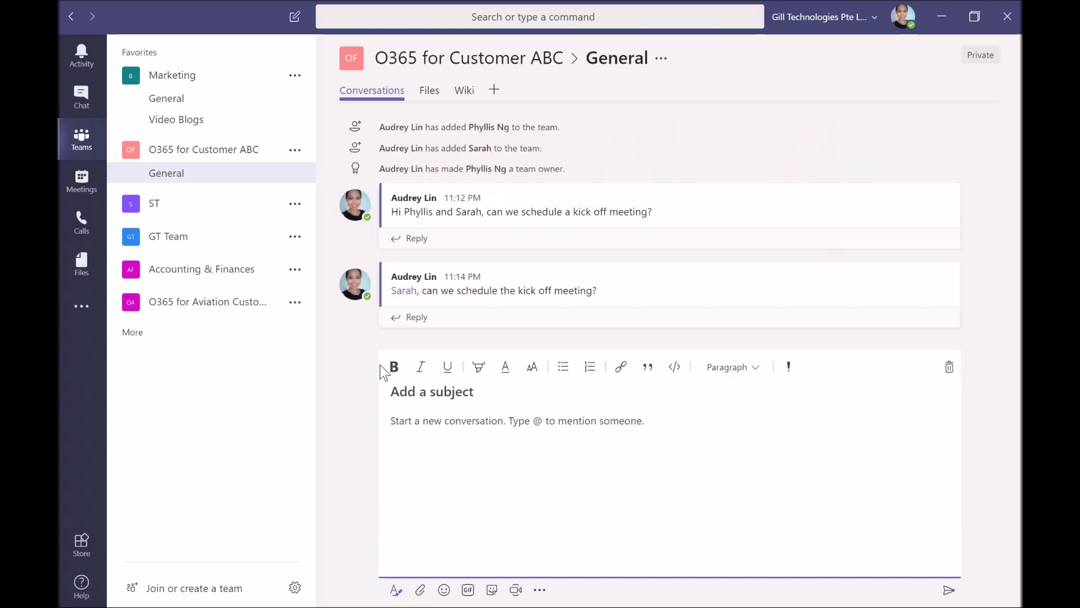
{"action": "left_click", "coordinate": [790, 373]}
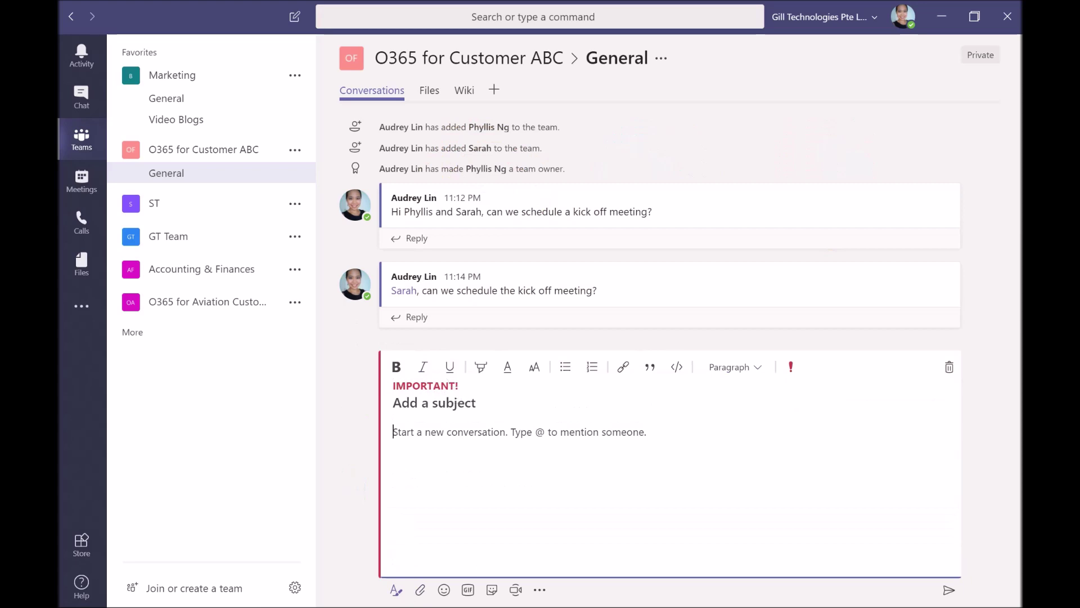
{"action": "type", "text": "Example"}
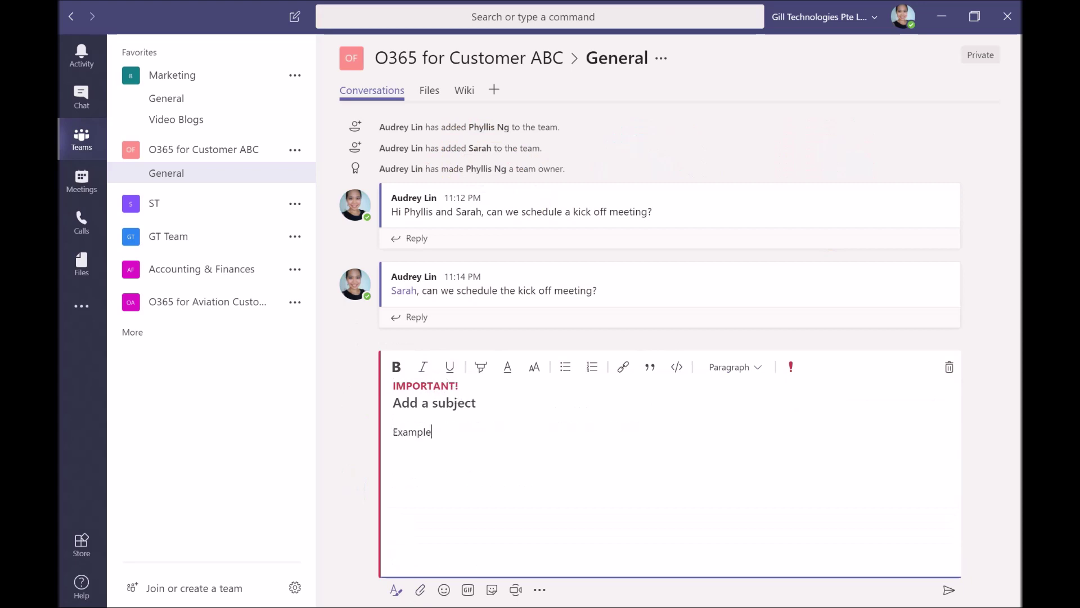
{"action": "key", "text": "shift+Left"}
{"action": "key", "text": "shift+Left"}
{"action": "key", "text": "shift+Left"}
{"action": "key", "text": "shift+Left"}
{"action": "key", "text": "shift+Left"}
{"action": "key", "text": "shift+Left"}
{"action": "key", "text": "shift+Left"}
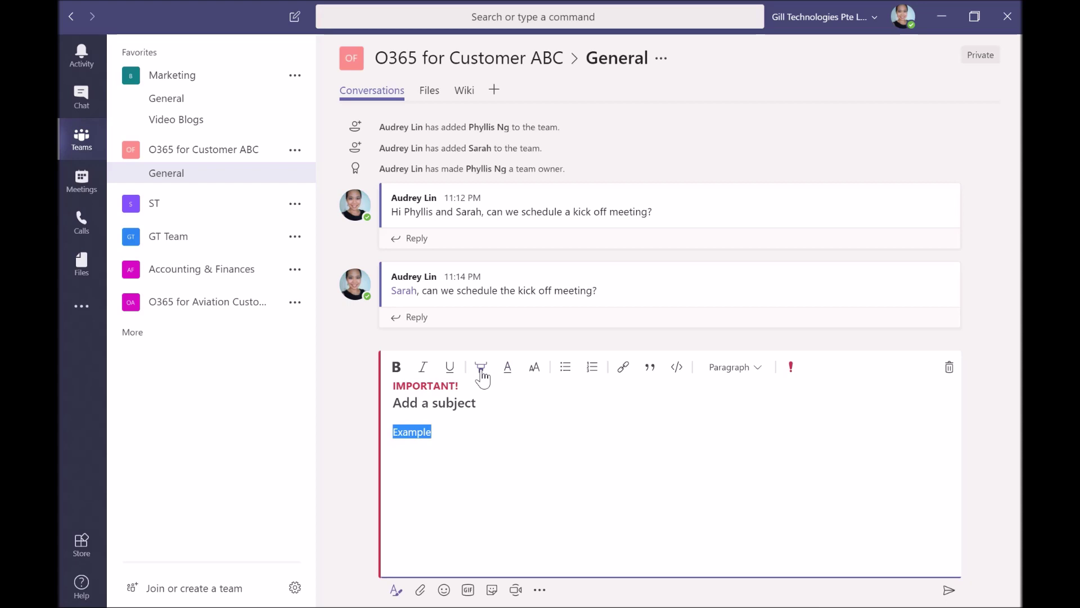
{"action": "left_click", "coordinate": [482, 374]}
{"action": "left_click", "coordinate": [446, 333]}
{"action": "left_click", "coordinate": [570, 371]}
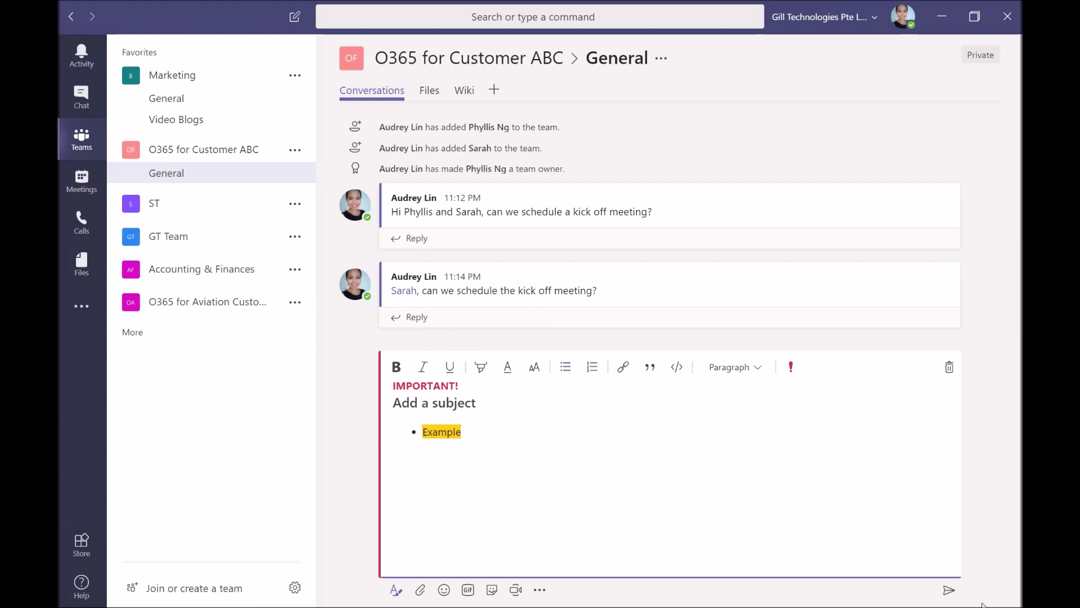
{"action": "left_click", "coordinate": [948, 589]}
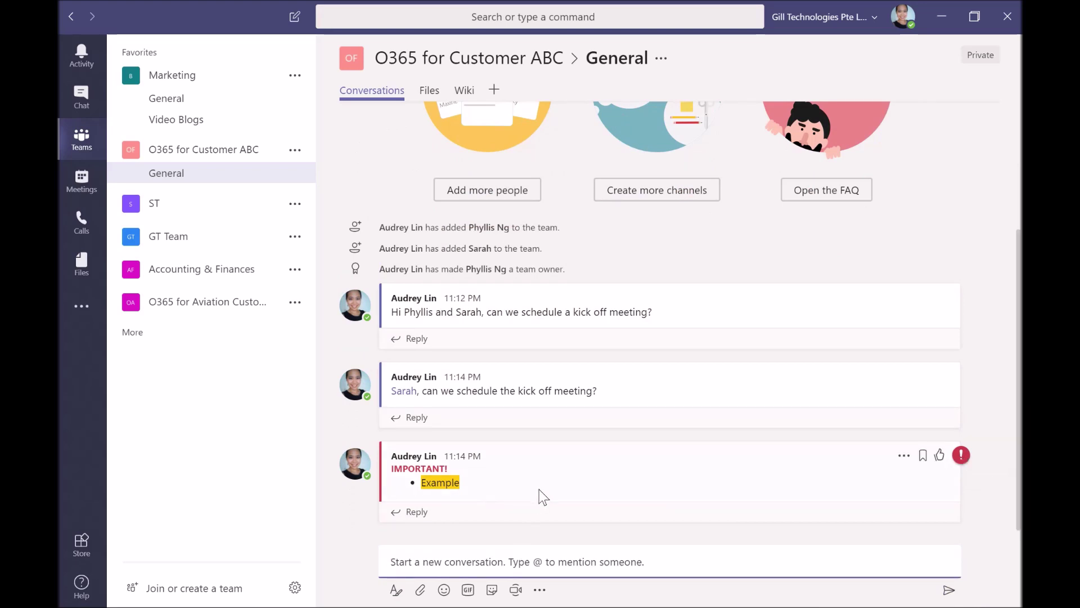
{"action": "left_click", "coordinate": [939, 457]}
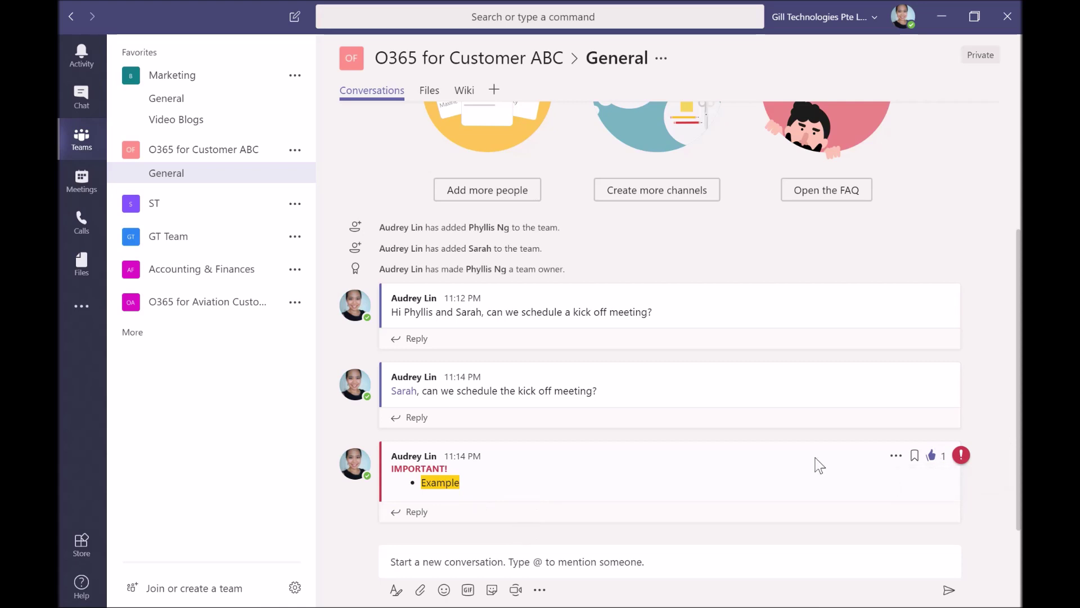
Send a grinning emoji plus the OH YEAH! meme sticker recaptioned 'OH YEAH BABY!'
{"action": "left_click", "coordinate": [446, 591]}
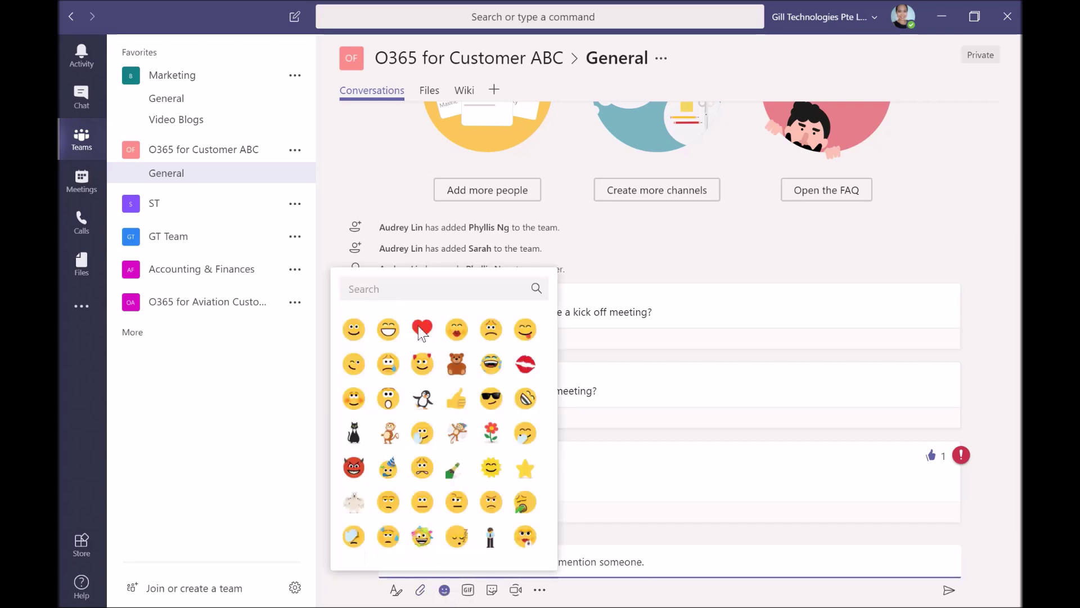
{"action": "left_click", "coordinate": [387, 332]}
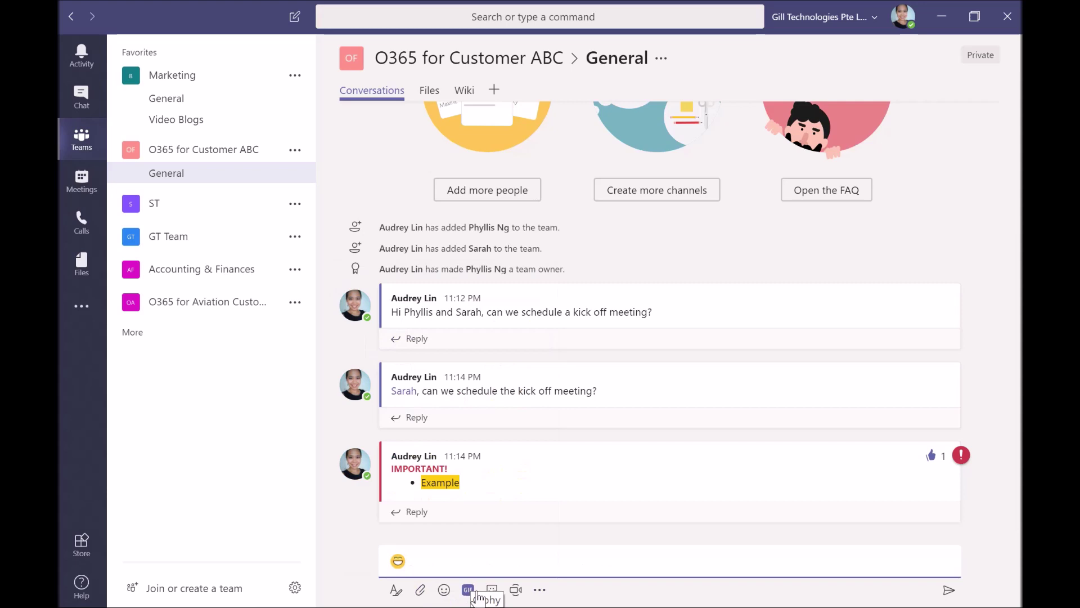
{"action": "left_click", "coordinate": [491, 596]}
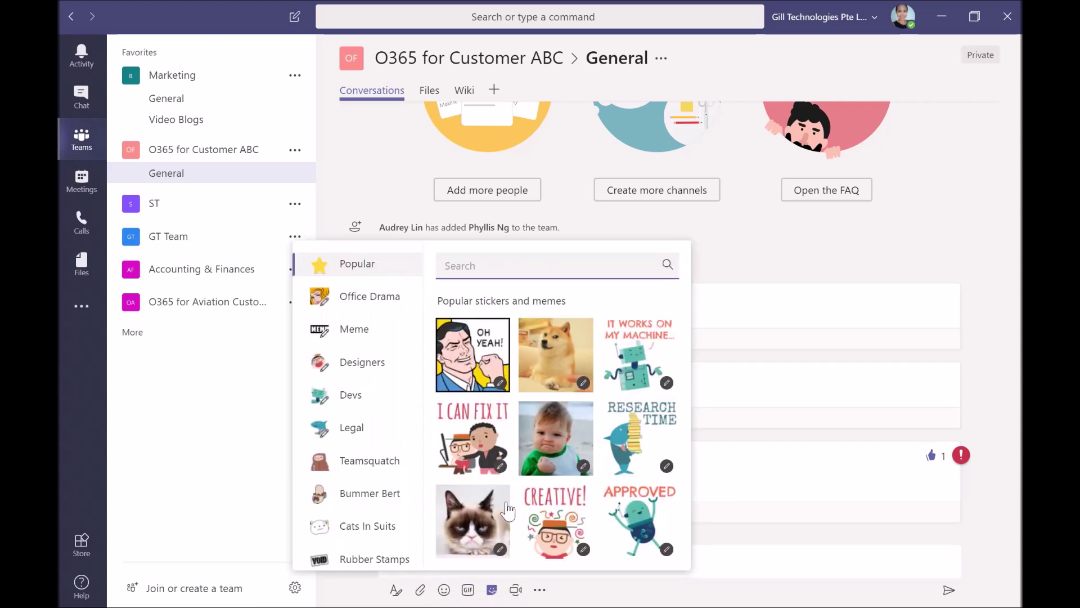
{"action": "left_click", "coordinate": [489, 365]}
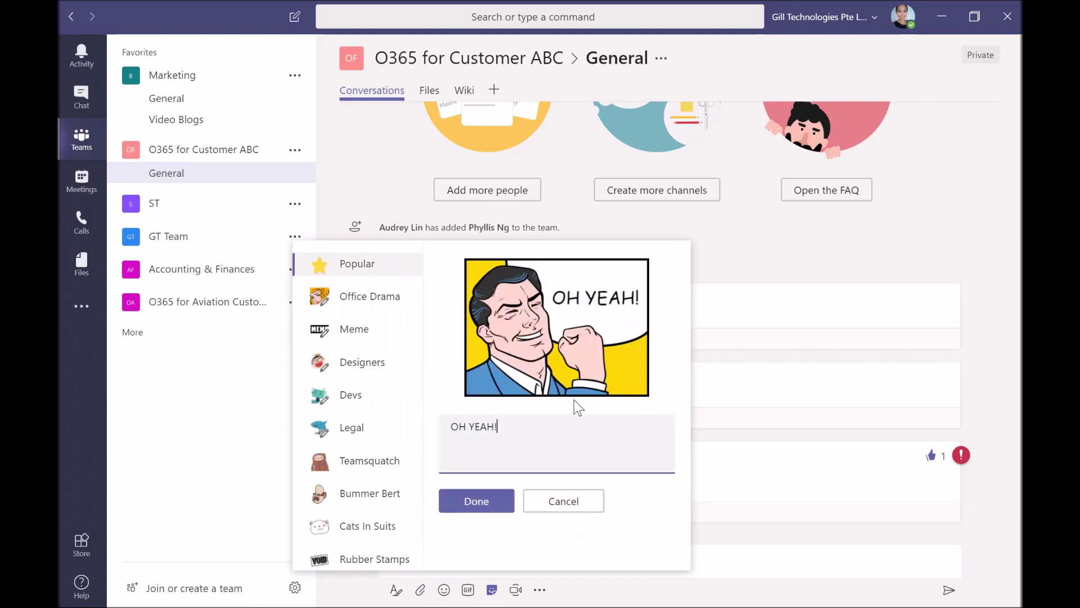
{"action": "key", "text": "BackSpace"}
{"action": "type", "text": "BABY!"}
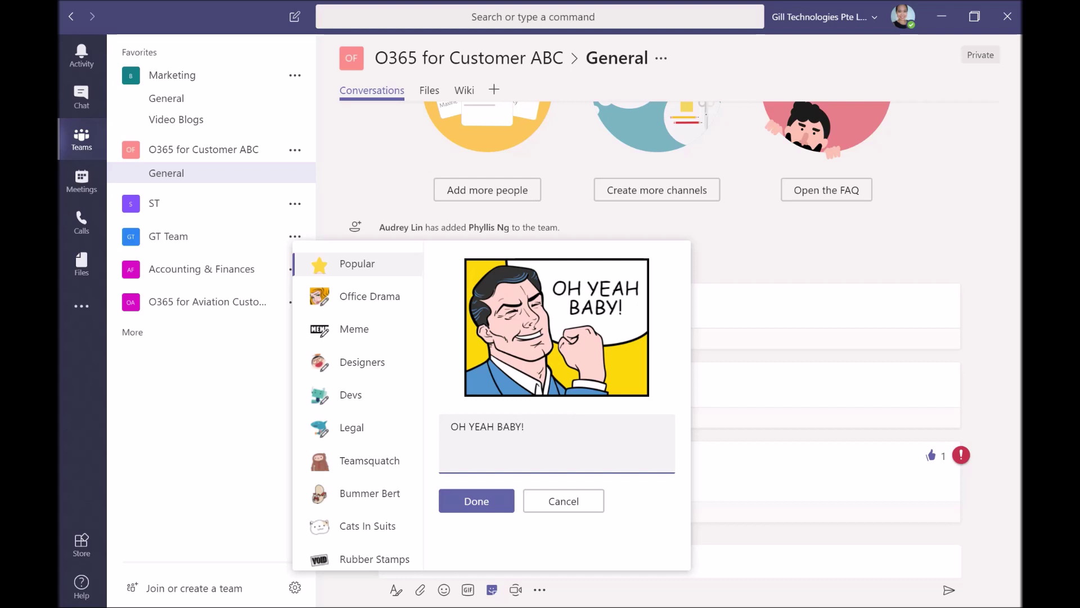
{"action": "left_click", "coordinate": [495, 501]}
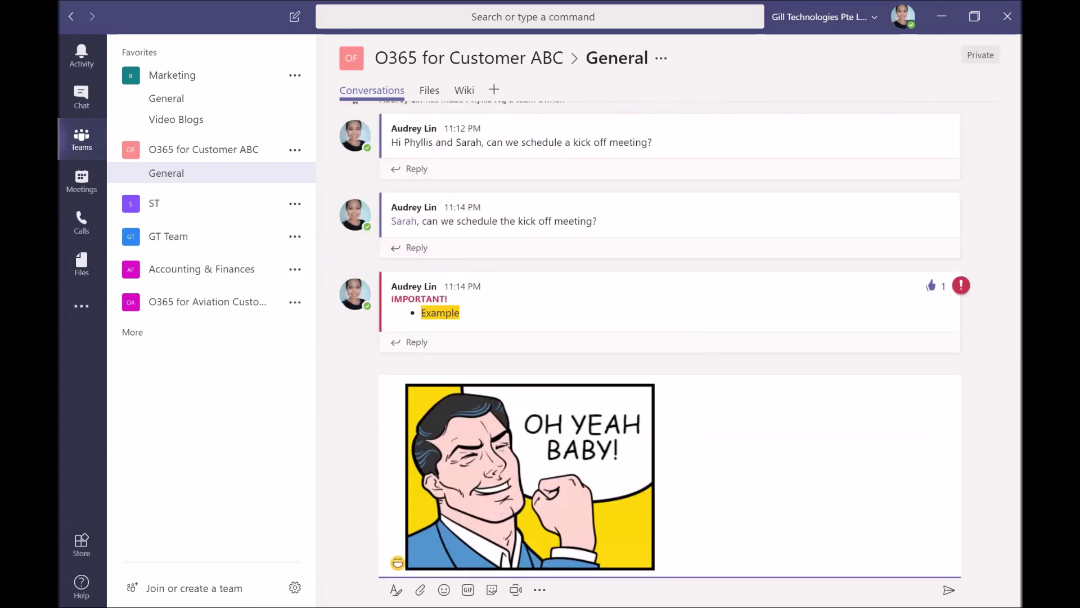
{"action": "left_click", "coordinate": [949, 594]}
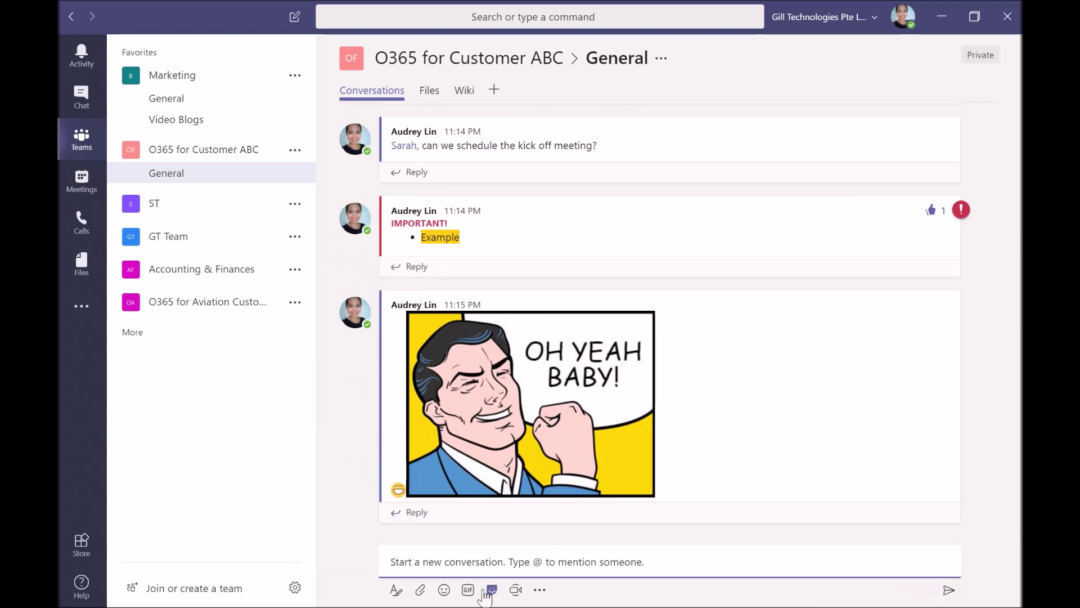
Upload 'Filled-up O365 Req Gathering_ v2 dd 5 June 2018.docx' from the O365 Project folder and post it to General
{"action": "left_click", "coordinate": [421, 590]}
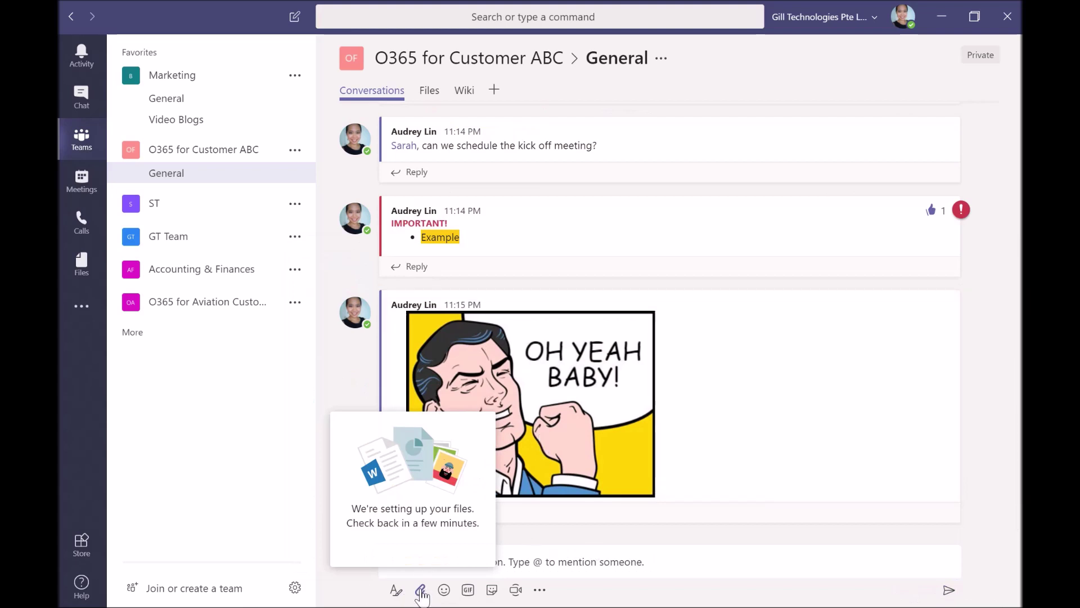
{"action": "left_click", "coordinate": [421, 591]}
{"action": "left_click", "coordinate": [421, 591]}
{"action": "left_click", "coordinate": [421, 591]}
{"action": "left_click", "coordinate": [421, 590]}
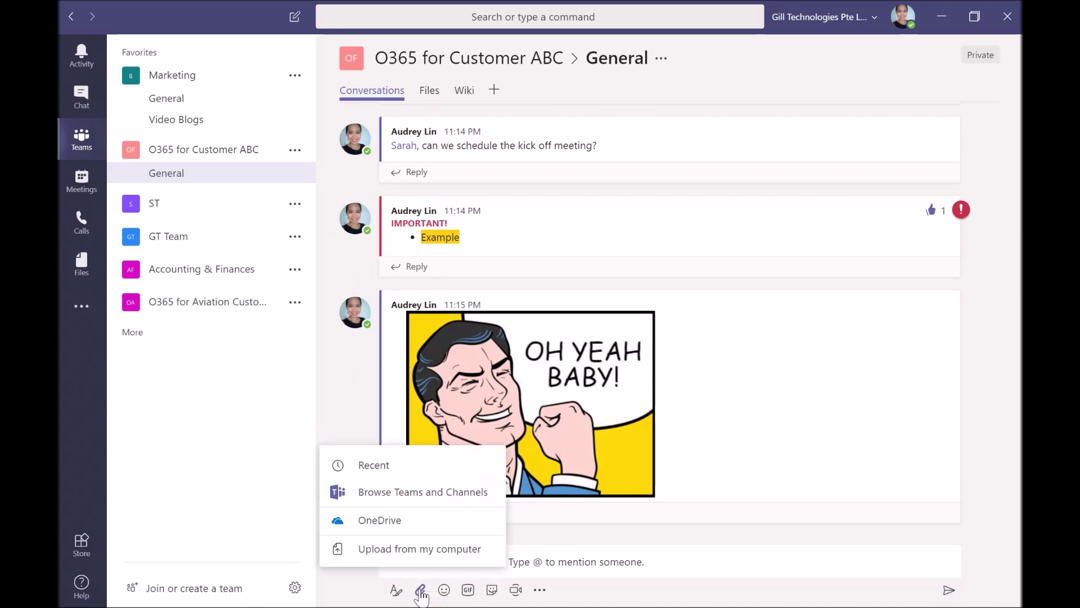
{"action": "left_click", "coordinate": [419, 554]}
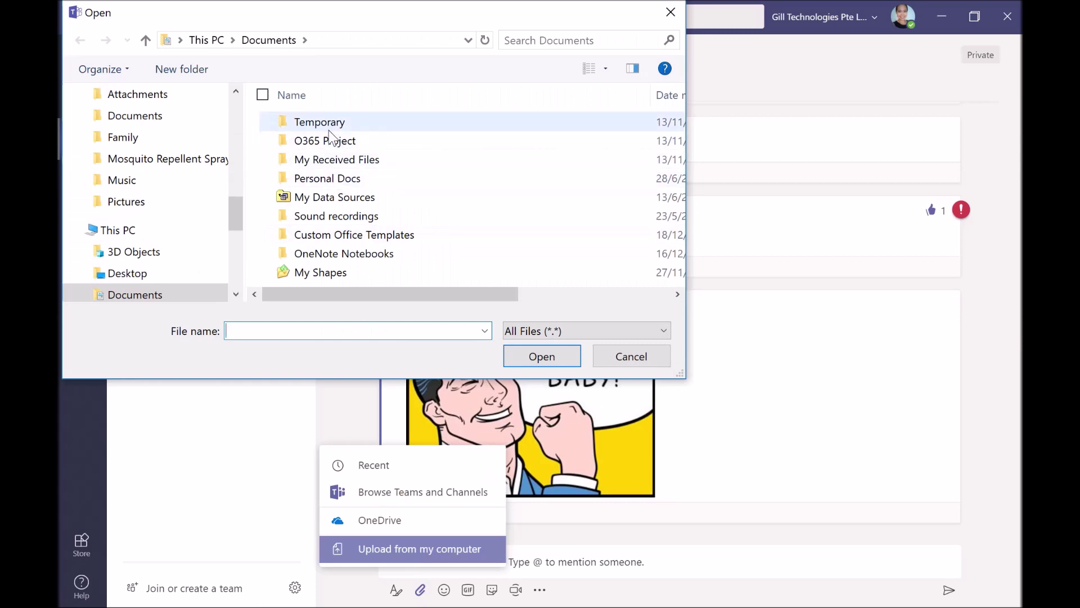
{"action": "double_click", "coordinate": [371, 142]}
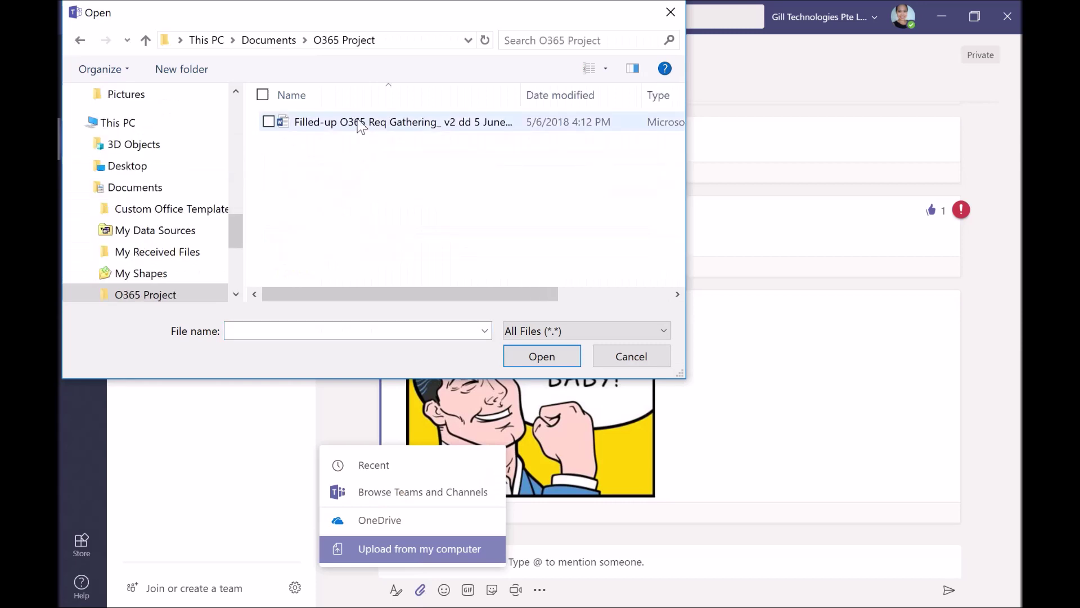
{"action": "left_click", "coordinate": [361, 128]}
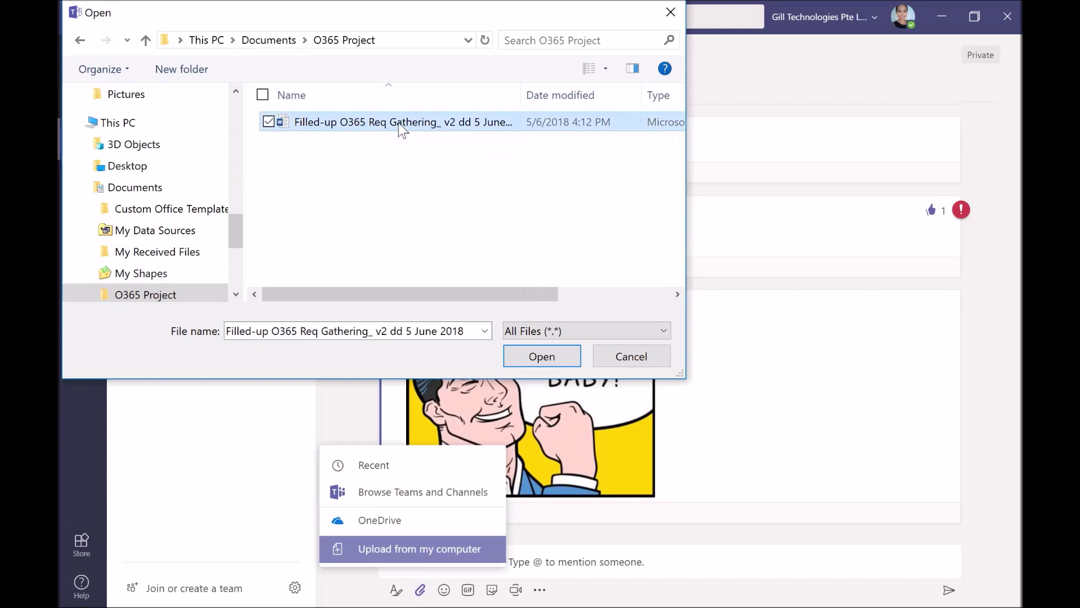
{"action": "left_click", "coordinate": [554, 355]}
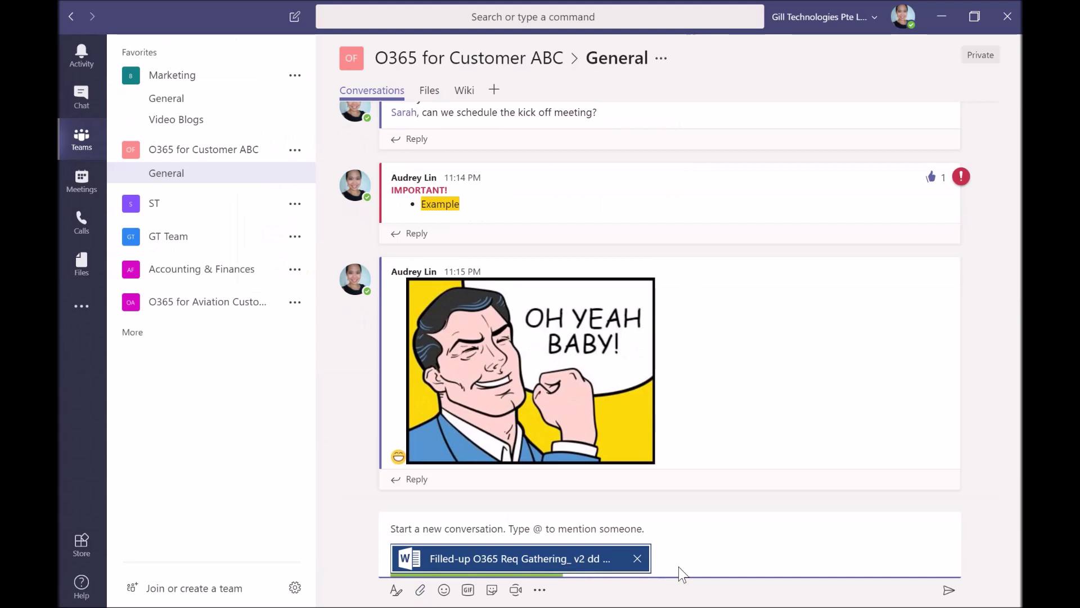
{"action": "left_click", "coordinate": [950, 595]}
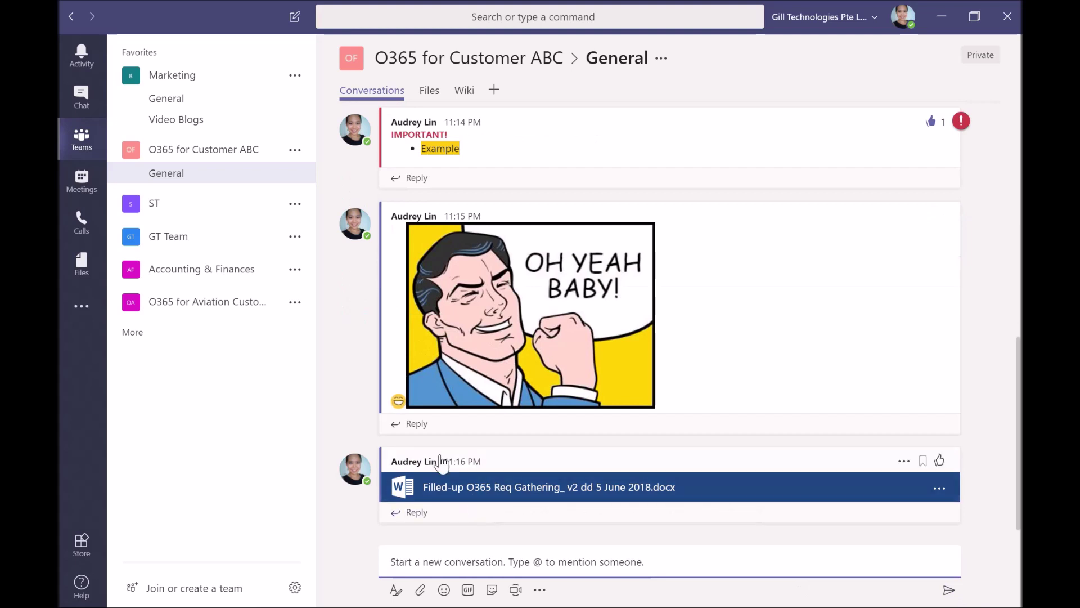
Go to the General channel's Files page and list the new file types available
{"action": "left_click", "coordinate": [431, 92]}
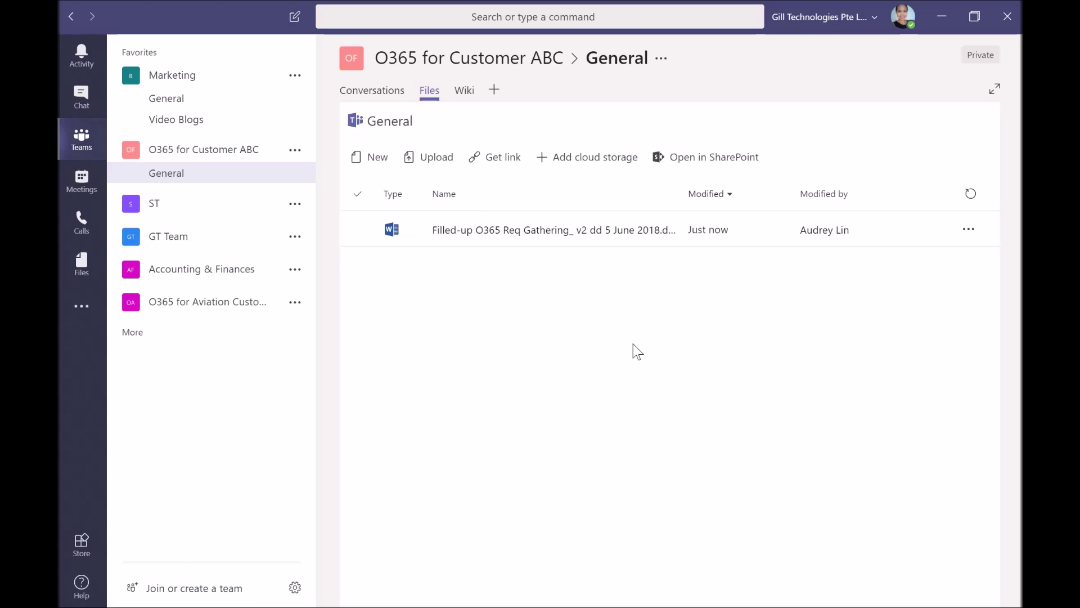
{"action": "left_click", "coordinate": [382, 164]}
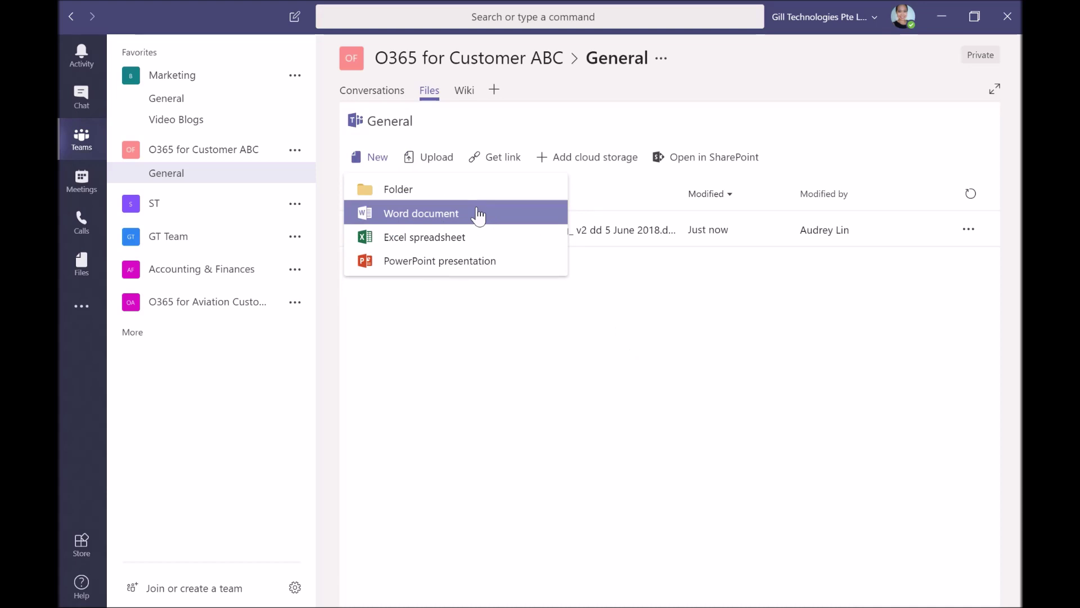
Create a blank Word document named 'O365 Runbook', close Word Online, and reopen it from Files
{"action": "left_click", "coordinate": [479, 216]}
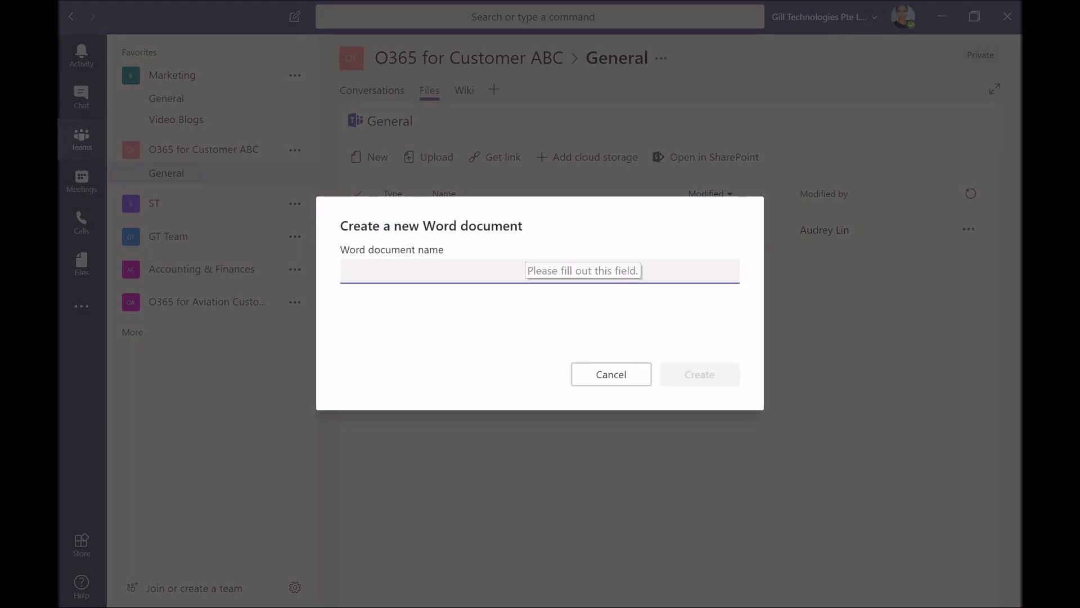
{"action": "type", "text": "Pl"}
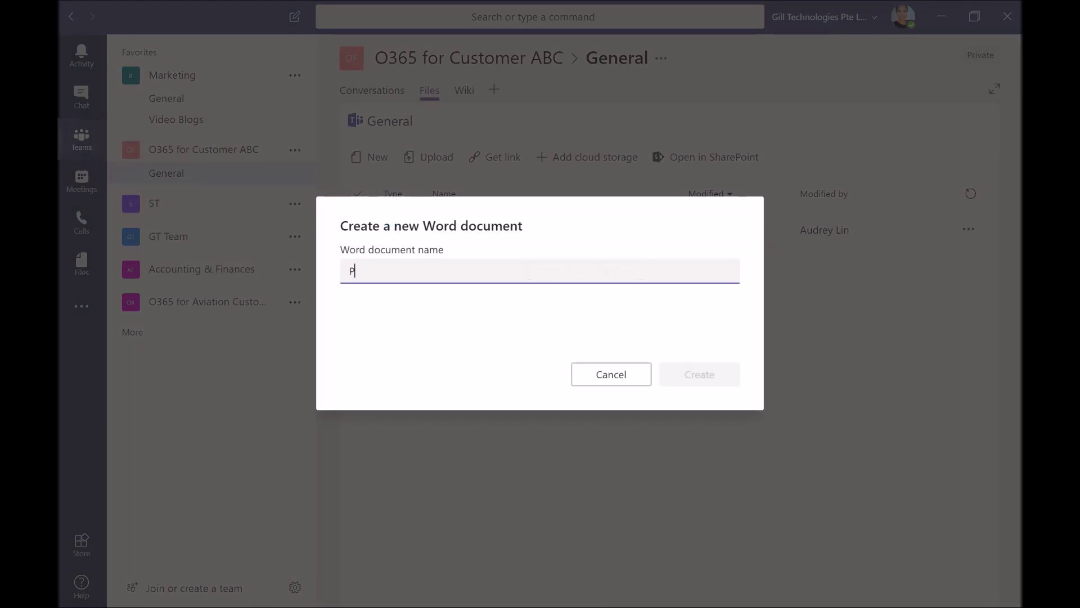
{"action": "type", "text": "ann"}
{"action": "key", "text": "BackSpace"}
{"action": "key", "text": "BackSpace"}
{"action": "key", "text": "BackSpace"}
{"action": "key", "text": "BackSpace"}
{"action": "key", "text": "BackSpace"}
{"action": "type", "text": "O365 Runbook"}
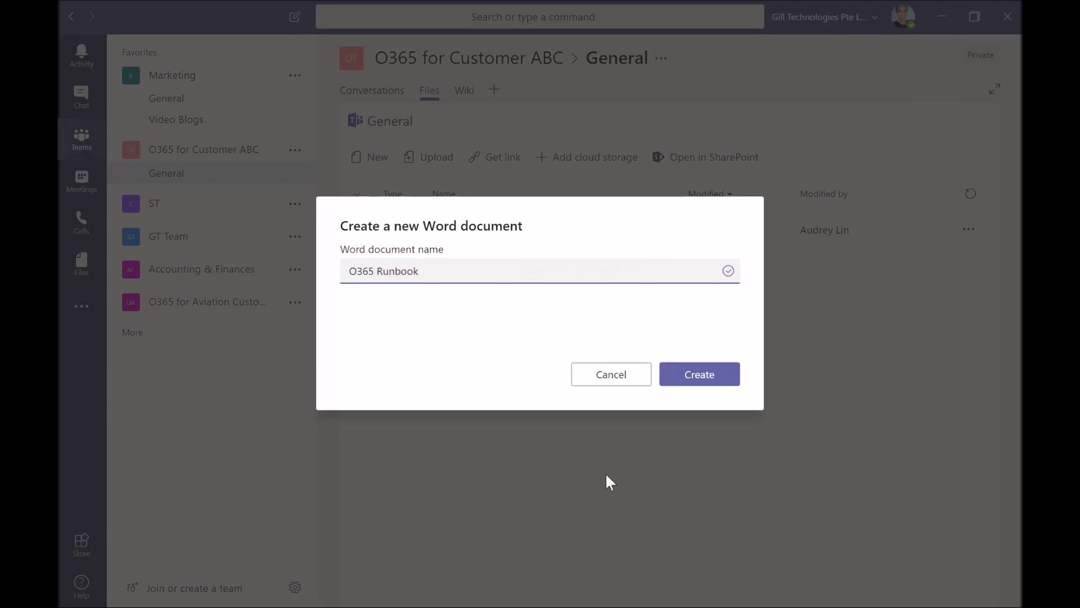
{"action": "left_click", "coordinate": [701, 375]}
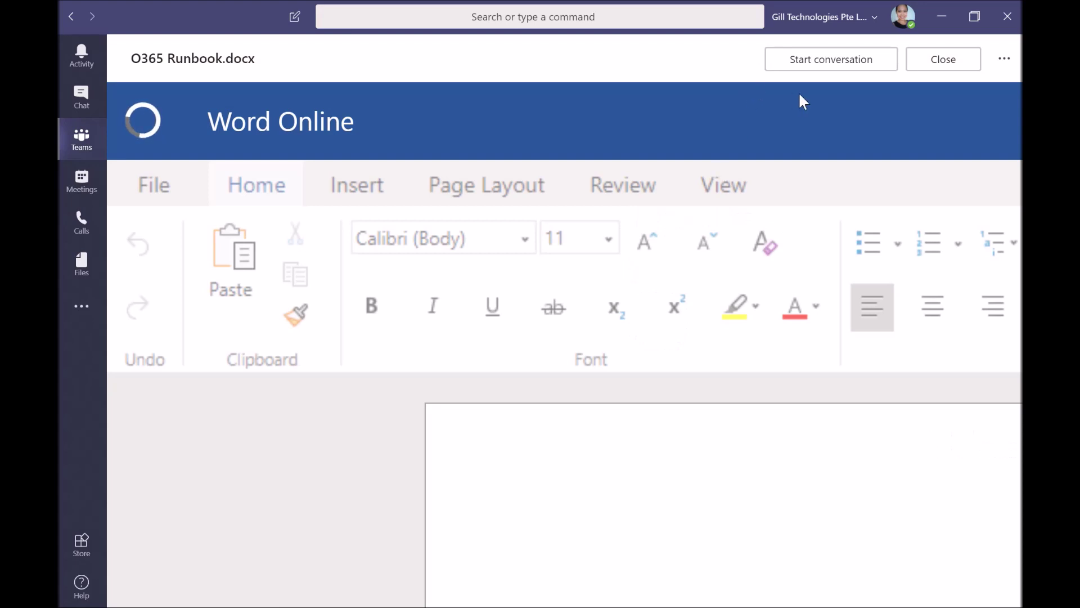
{"action": "left_click", "coordinate": [953, 65]}
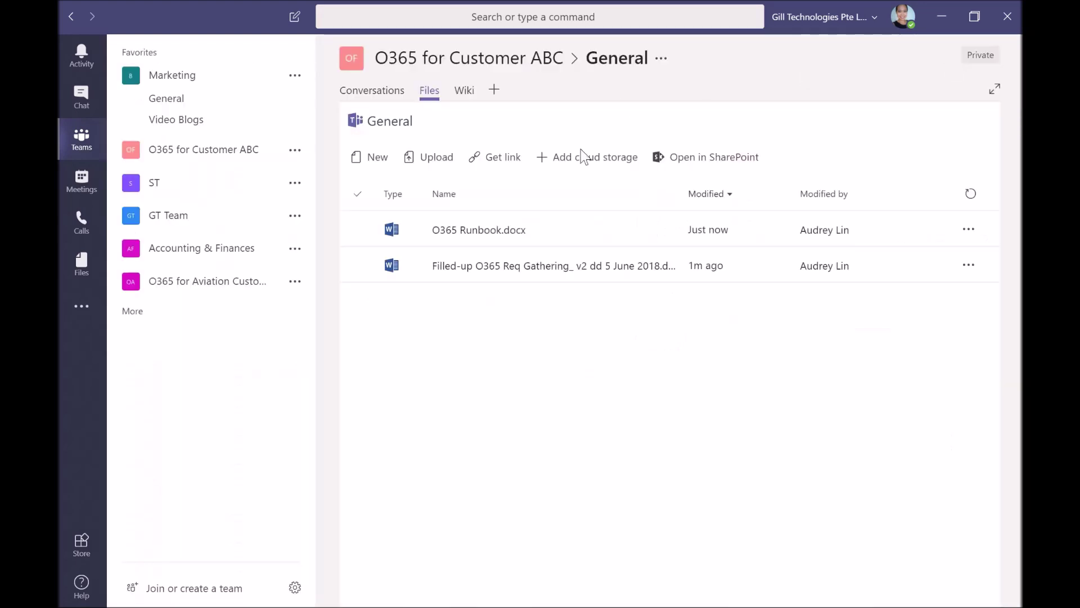
{"action": "left_click", "coordinate": [498, 231]}
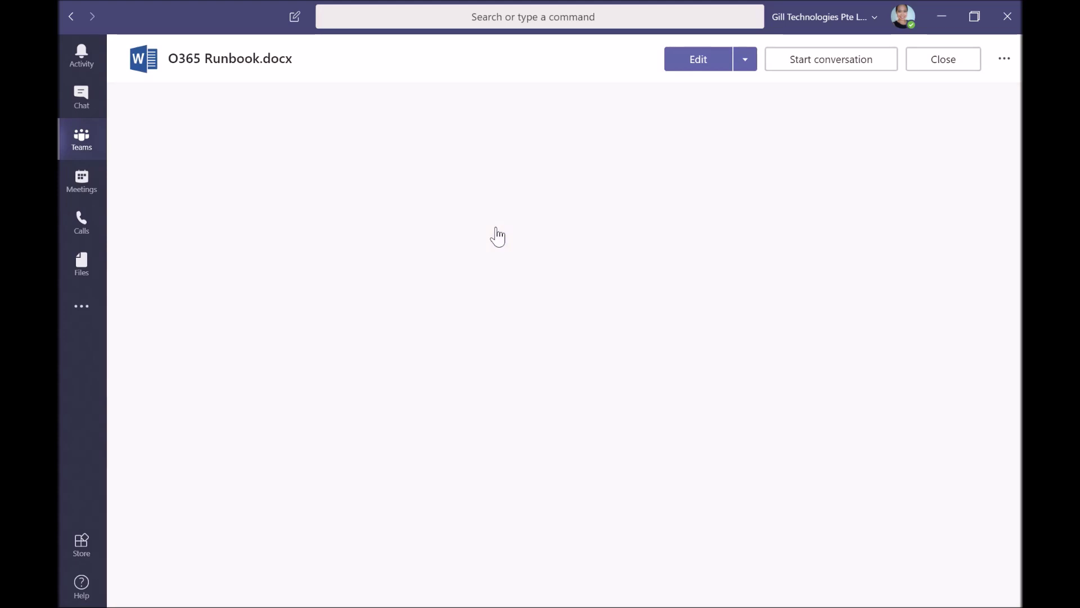
Open O365 Runbook.docx in the desktop Word app using Edit in Word
{"action": "left_click", "coordinate": [744, 60]}
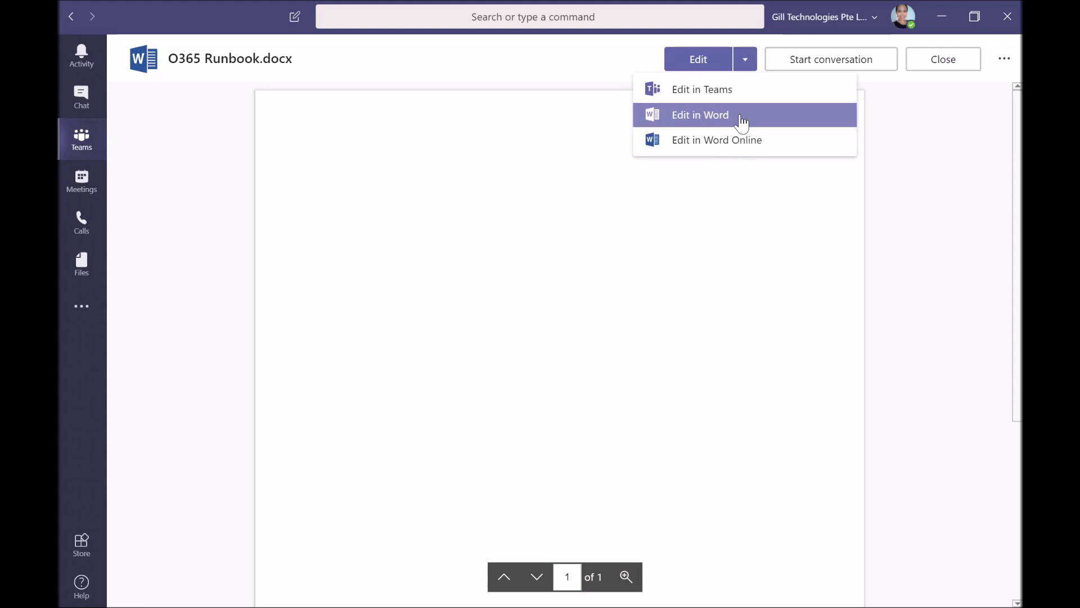
{"action": "left_click", "coordinate": [741, 120]}
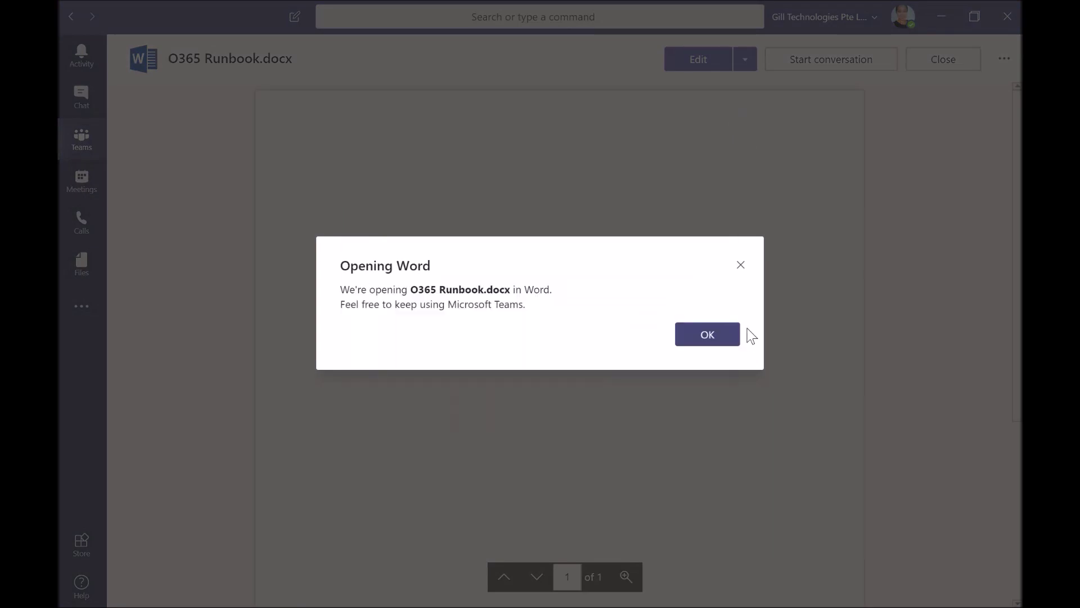
{"action": "left_click", "coordinate": [708, 337]}
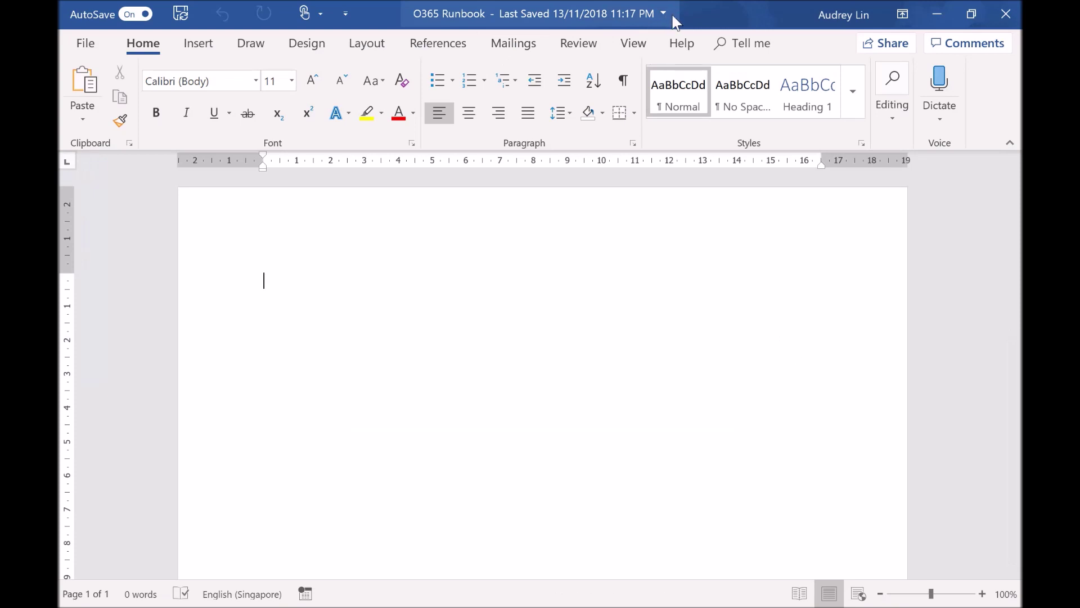
View O365 Runbook's version history, type the test text ';skdfjsdljfsf', then close the pane and Word
{"action": "left_click", "coordinate": [664, 14]}
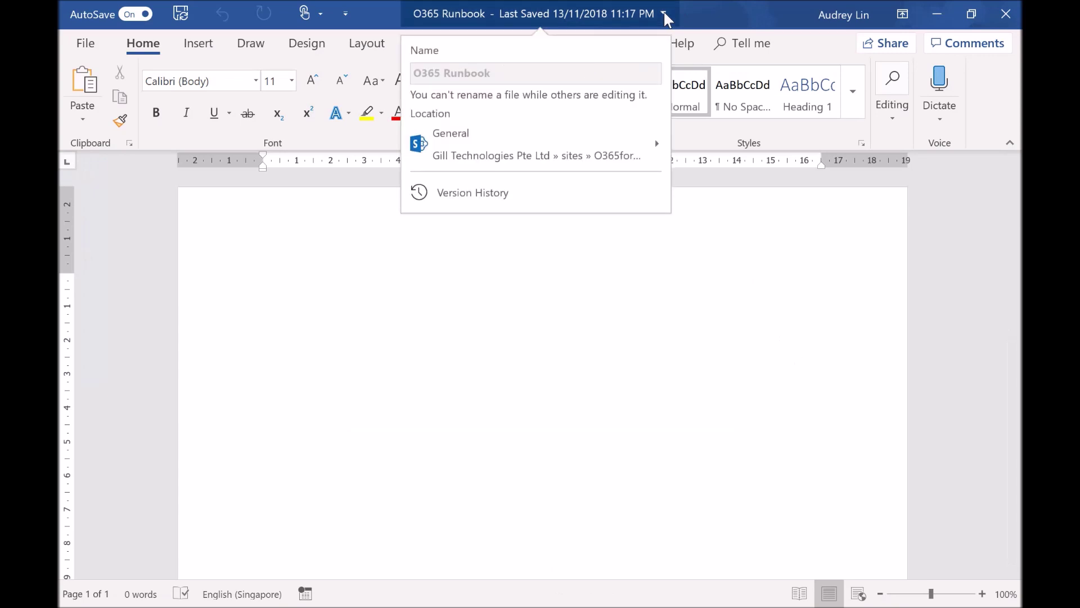
{"action": "left_click", "coordinate": [474, 201]}
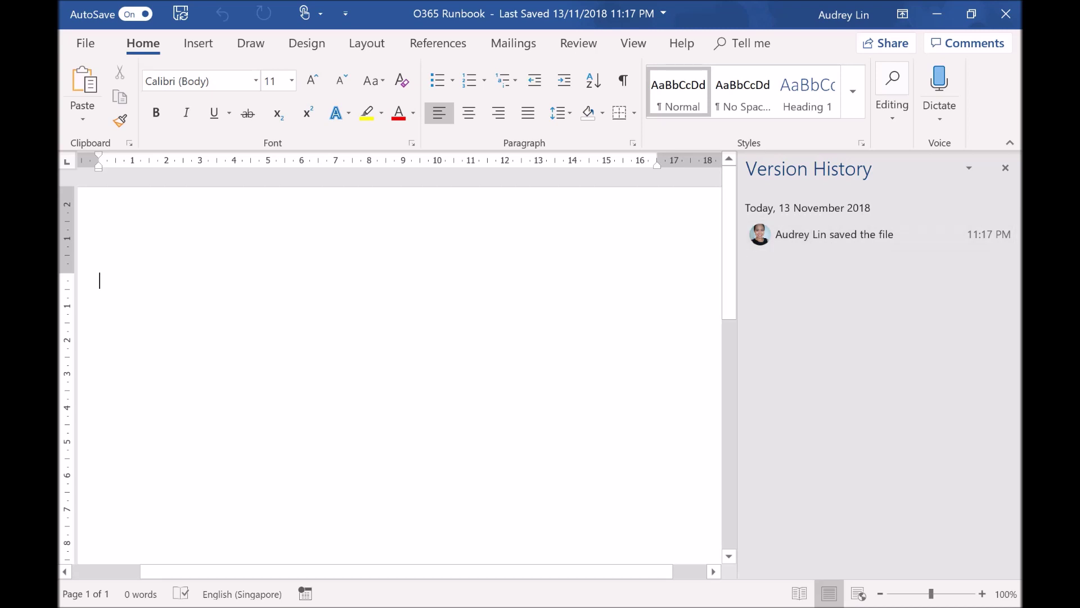
{"action": "type", "text": ";skdfjsdljfsf"}
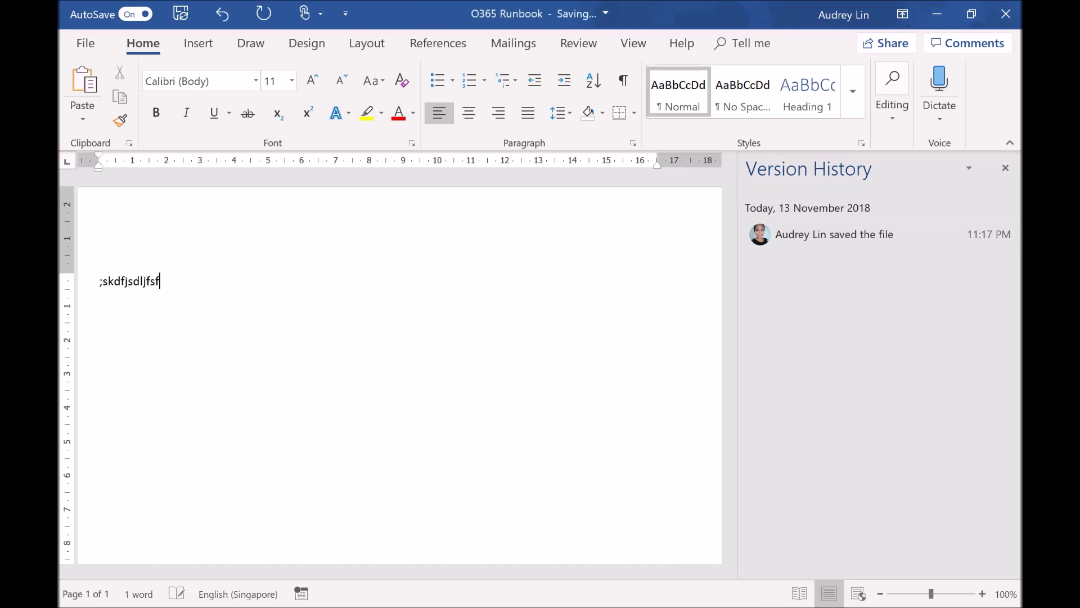
{"action": "left_click", "coordinate": [1011, 167]}
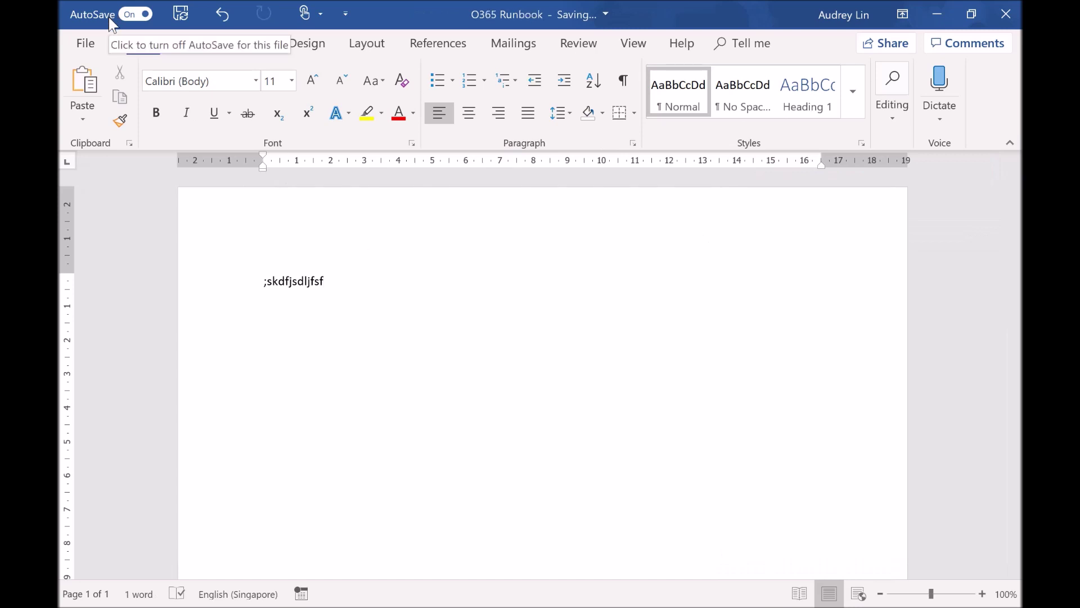
{"action": "left_click", "coordinate": [1006, 11]}
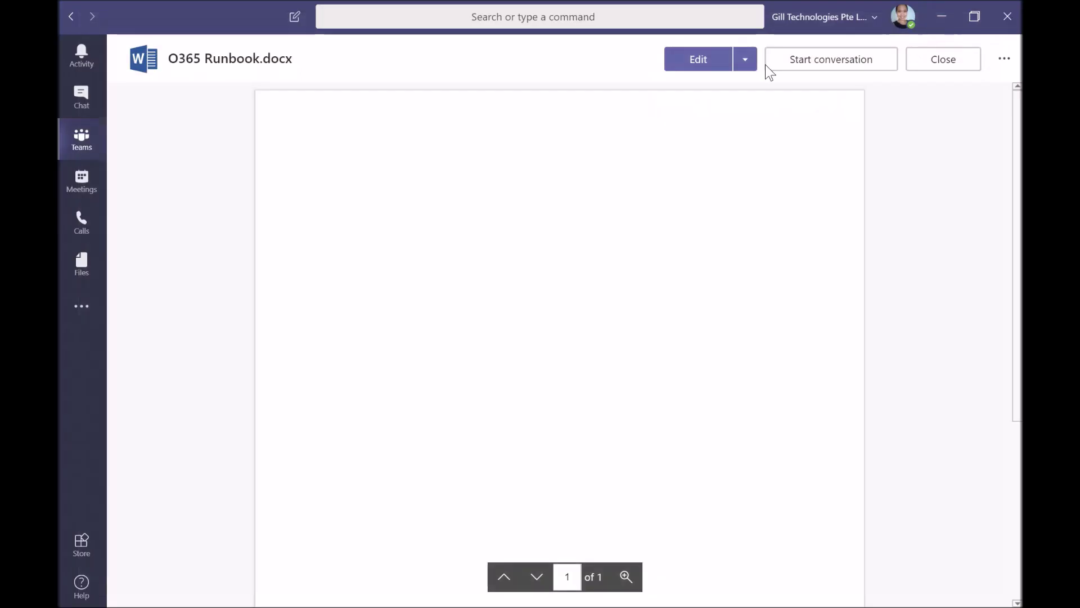
Reopen O365 Runbook.docx from Files and send it to desktop Word again with Edit in Word
{"action": "left_click", "coordinate": [955, 58]}
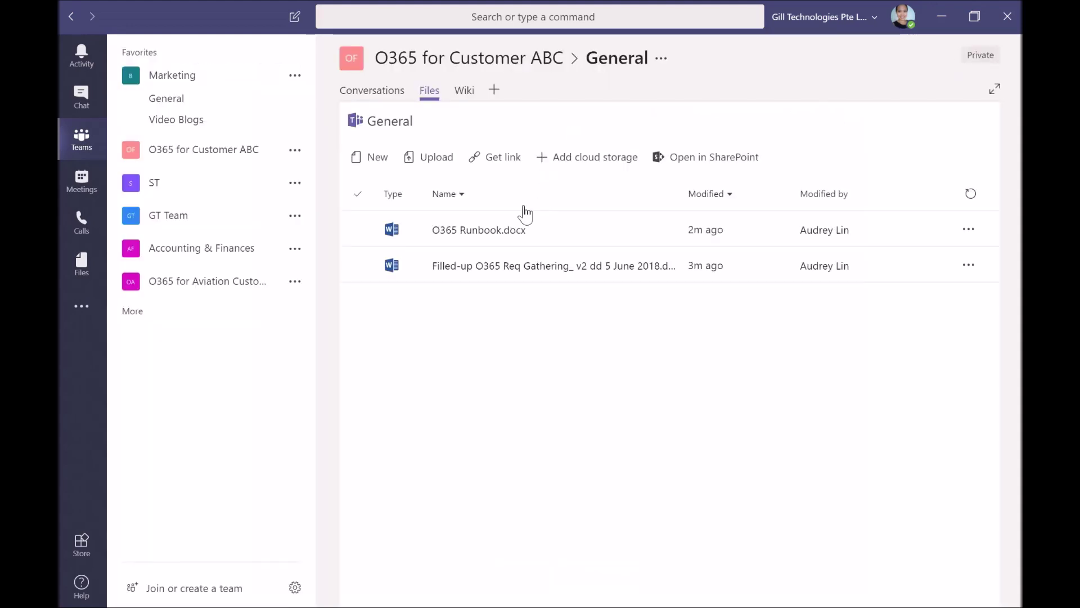
{"action": "left_click", "coordinate": [523, 222]}
{"action": "left_click", "coordinate": [488, 235]}
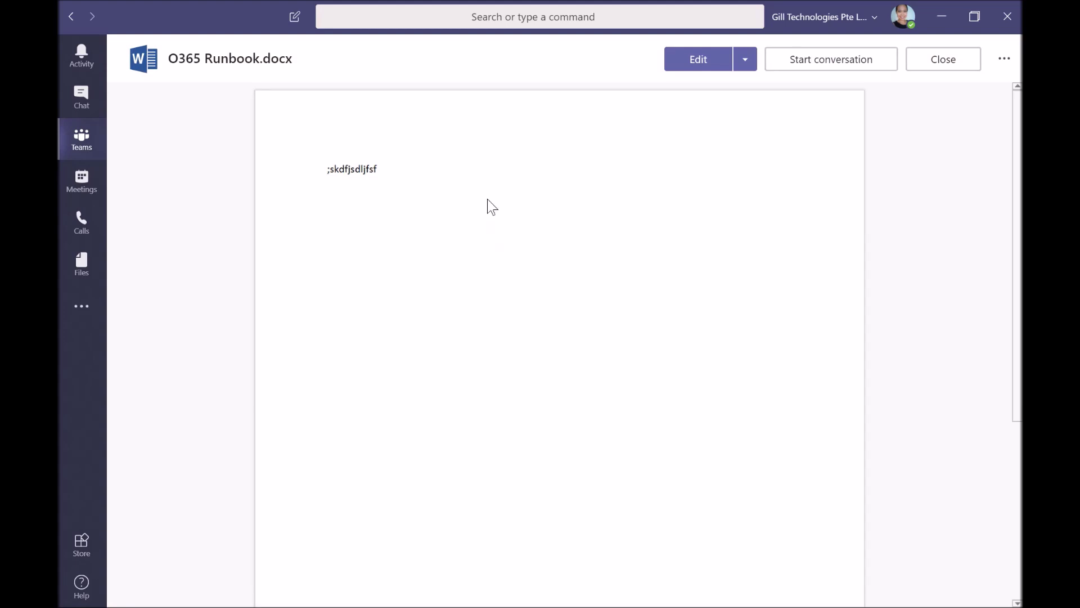
{"action": "left_click", "coordinate": [754, 65]}
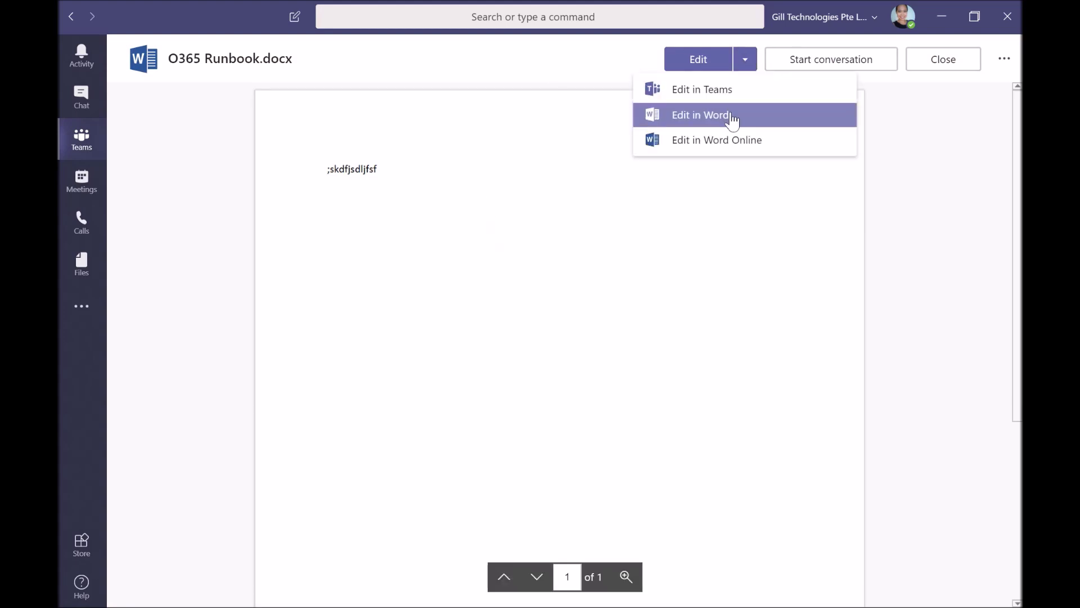
{"action": "left_click", "coordinate": [731, 114]}
Open the earlier 11:17 PM version from Version History, then close it and the history pane
{"action": "left_click", "coordinate": [707, 337]}
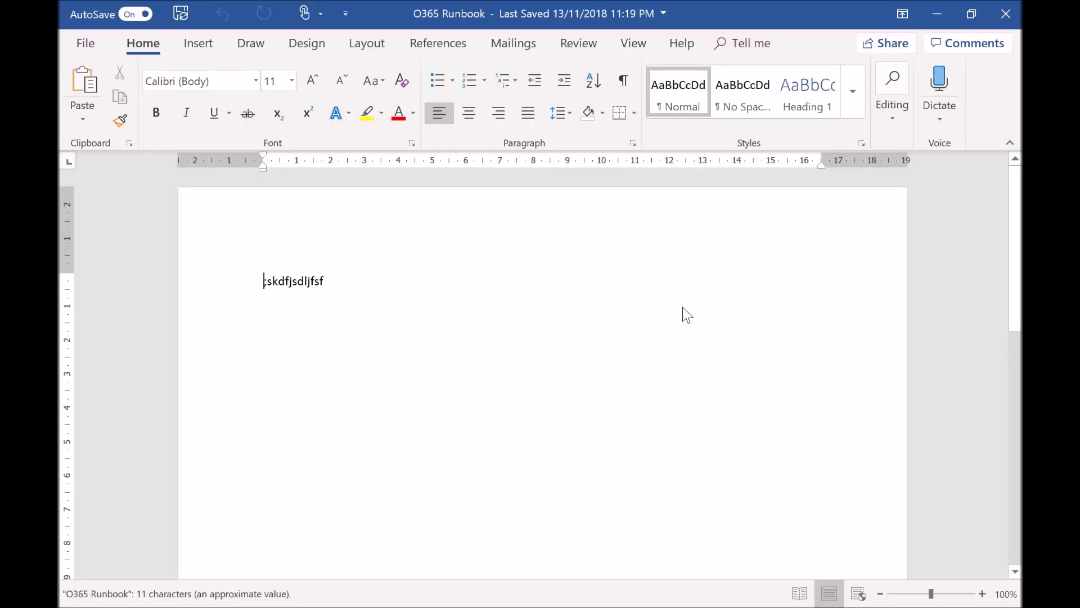
{"action": "left_click", "coordinate": [663, 12]}
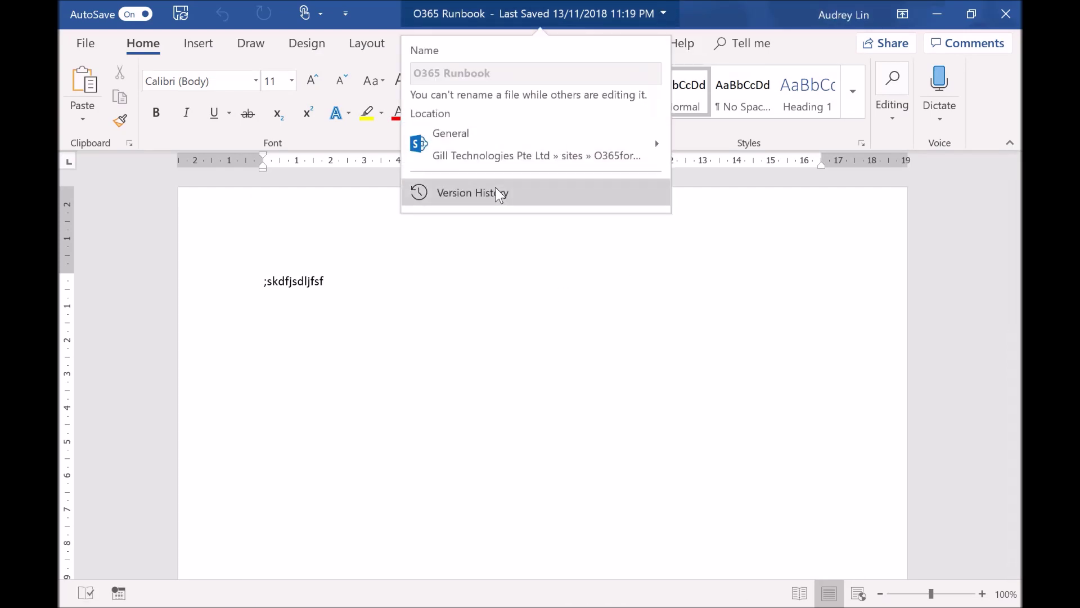
{"action": "left_click", "coordinate": [610, 238]}
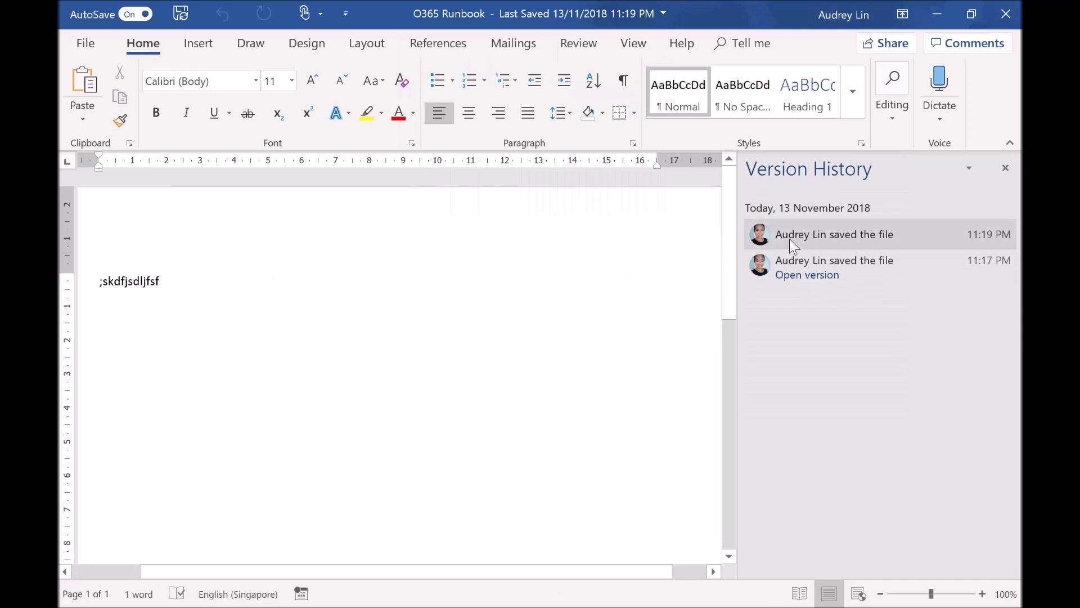
{"action": "left_click", "coordinate": [809, 275]}
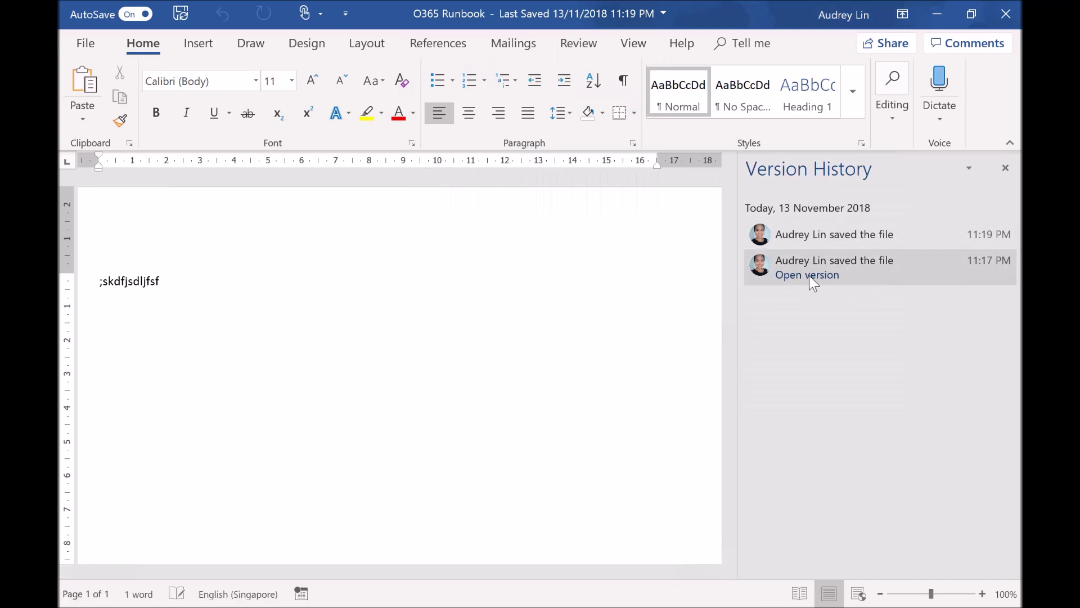
{"action": "left_click", "coordinate": [809, 276]}
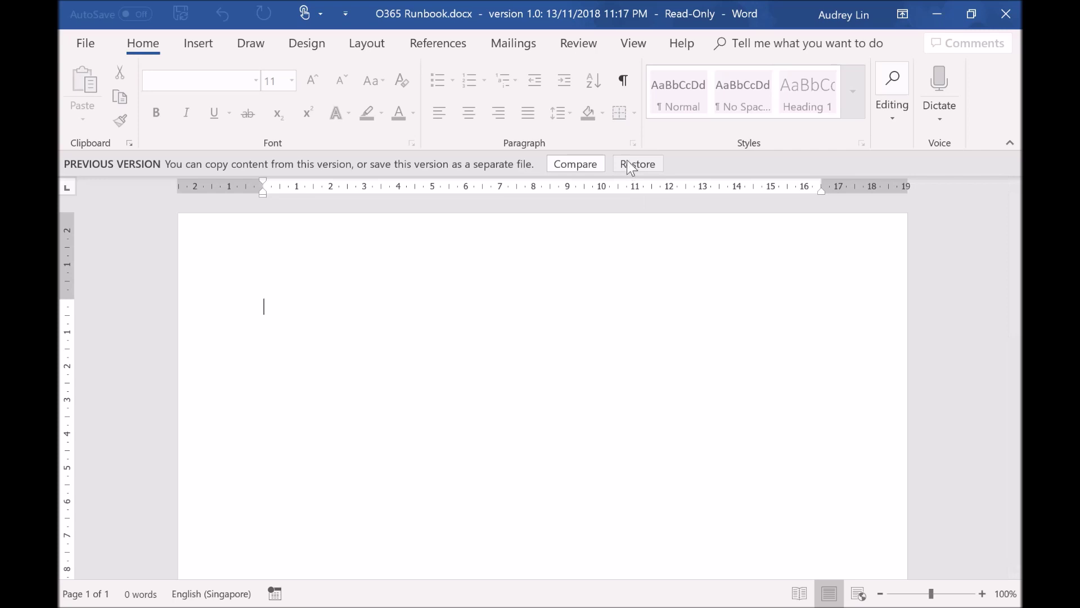
{"action": "left_click", "coordinate": [1007, 12]}
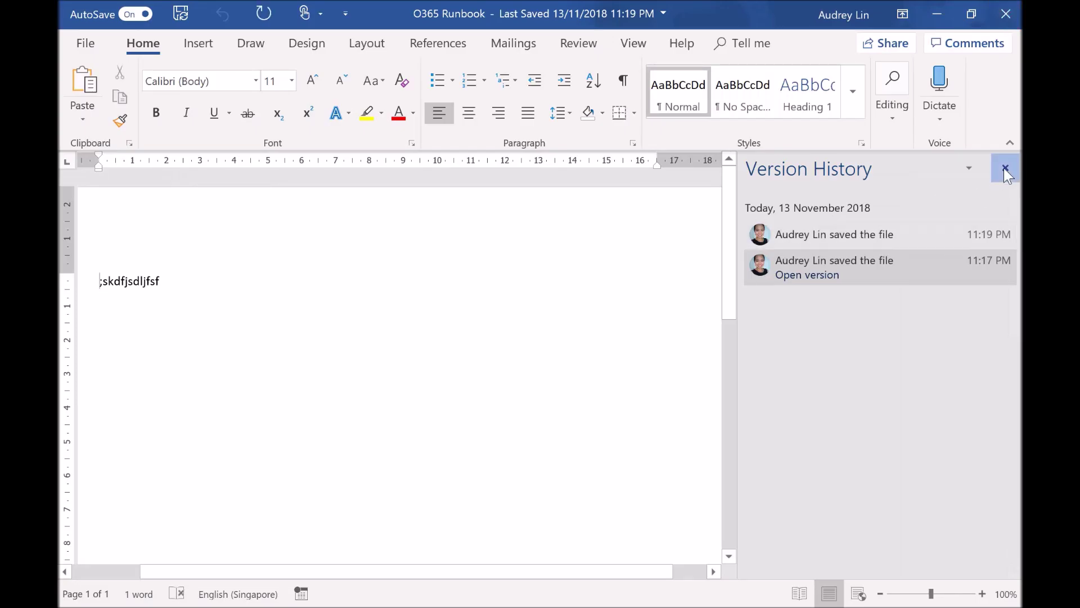
{"action": "left_click", "coordinate": [1005, 167]}
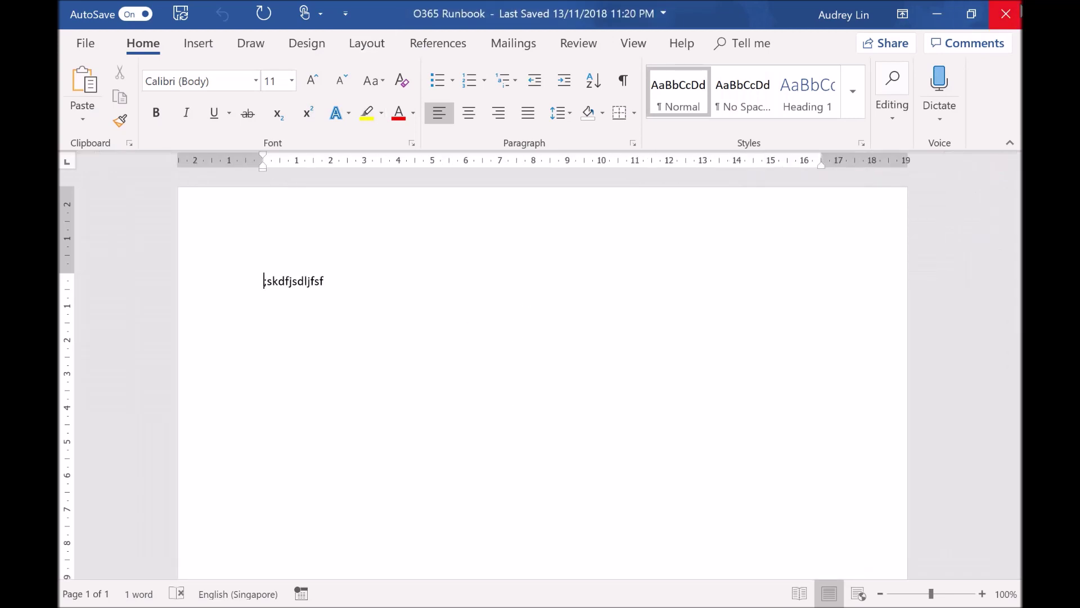
Restrict O365 Runbook's sharing link to specific people with editing disabled
{"action": "left_click", "coordinate": [896, 48]}
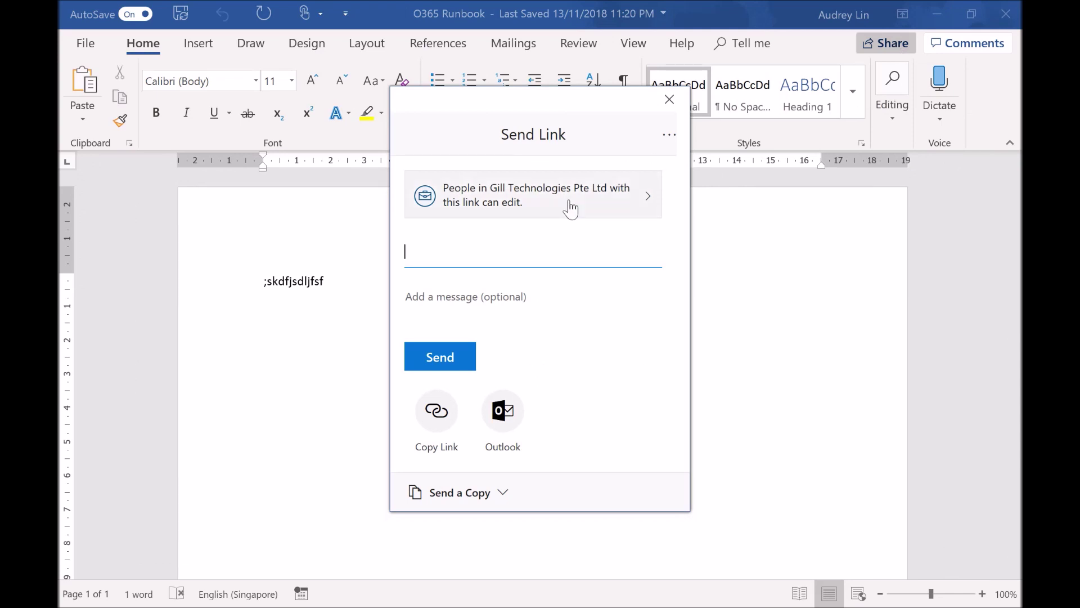
{"action": "left_click", "coordinate": [543, 207]}
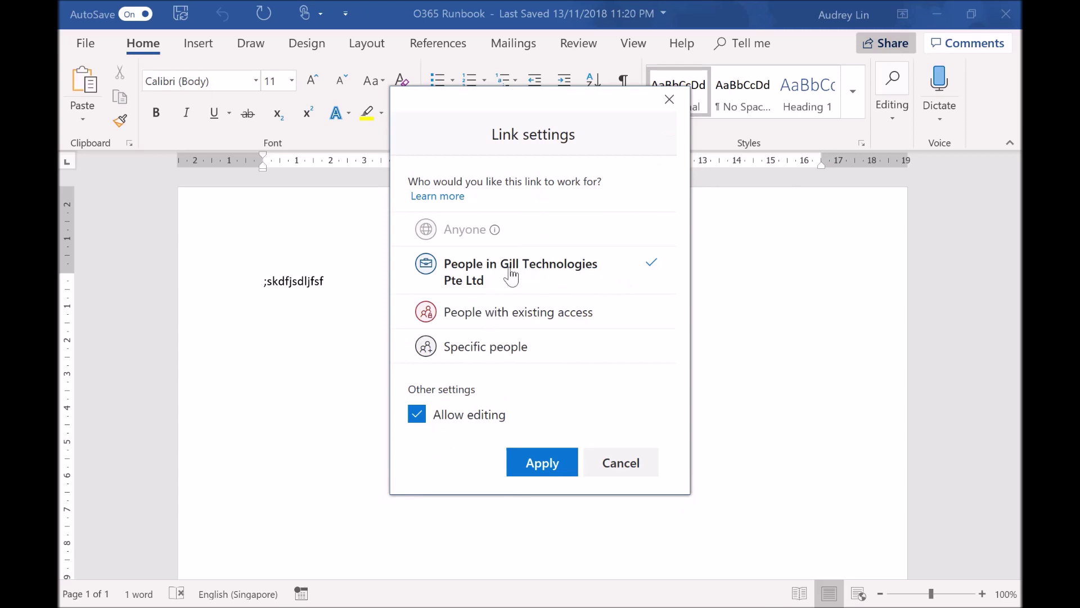
{"action": "left_click", "coordinate": [512, 352]}
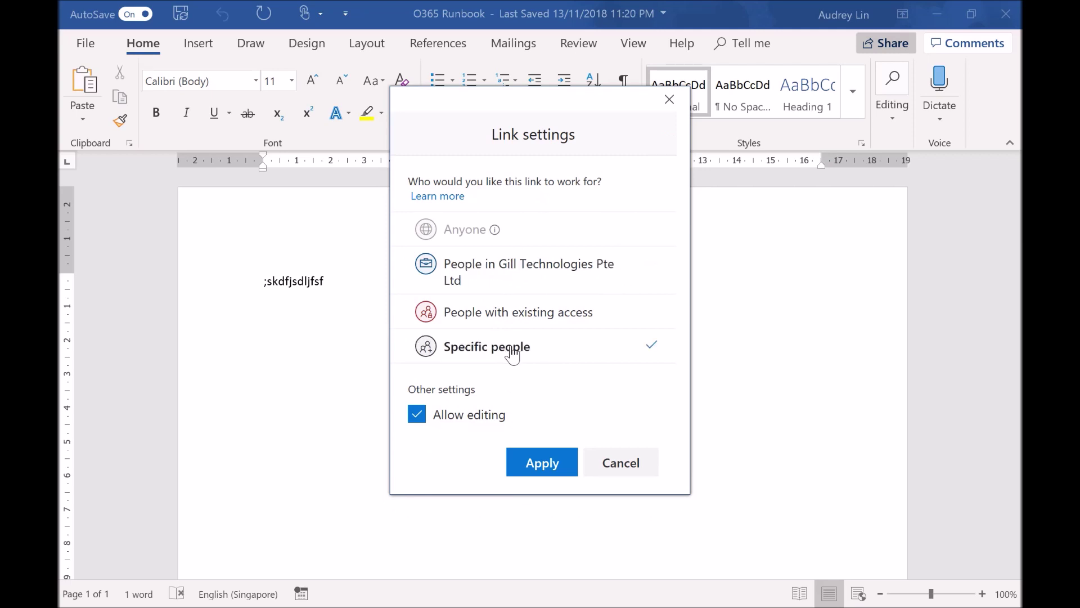
{"action": "left_click", "coordinate": [473, 423]}
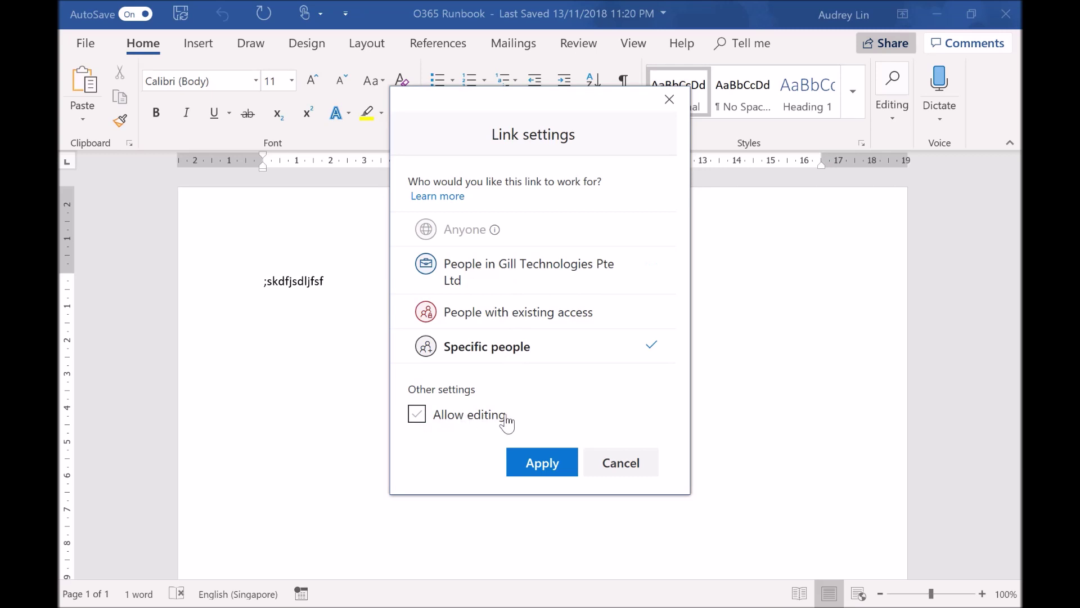
{"action": "left_click", "coordinate": [536, 462]}
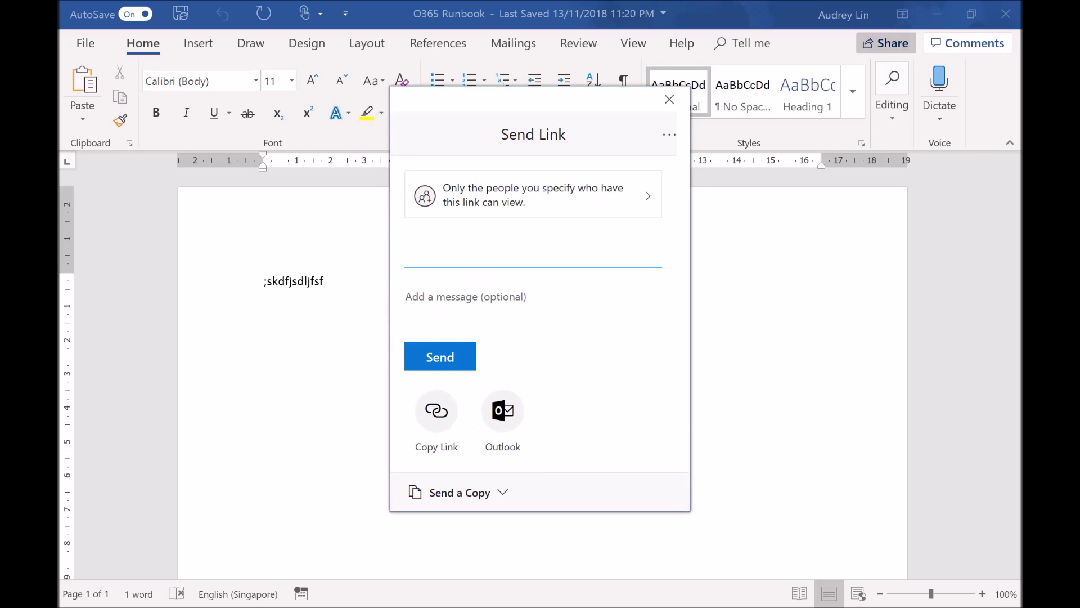
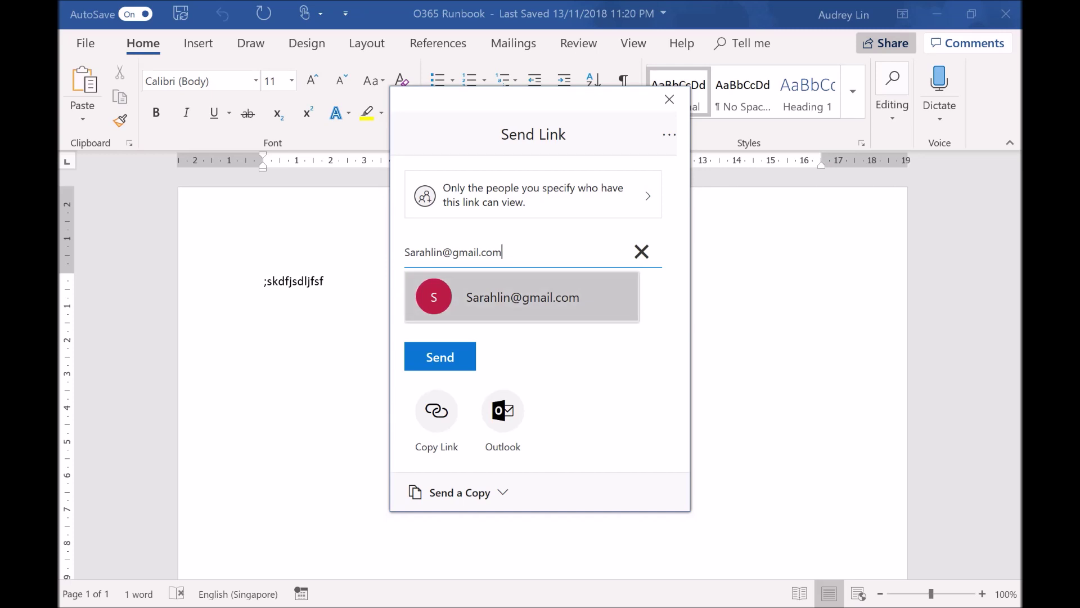
Send the view-only link to an outside recipient's e-mail address, then review the document text
{"action": "left_click", "coordinate": [554, 294]}
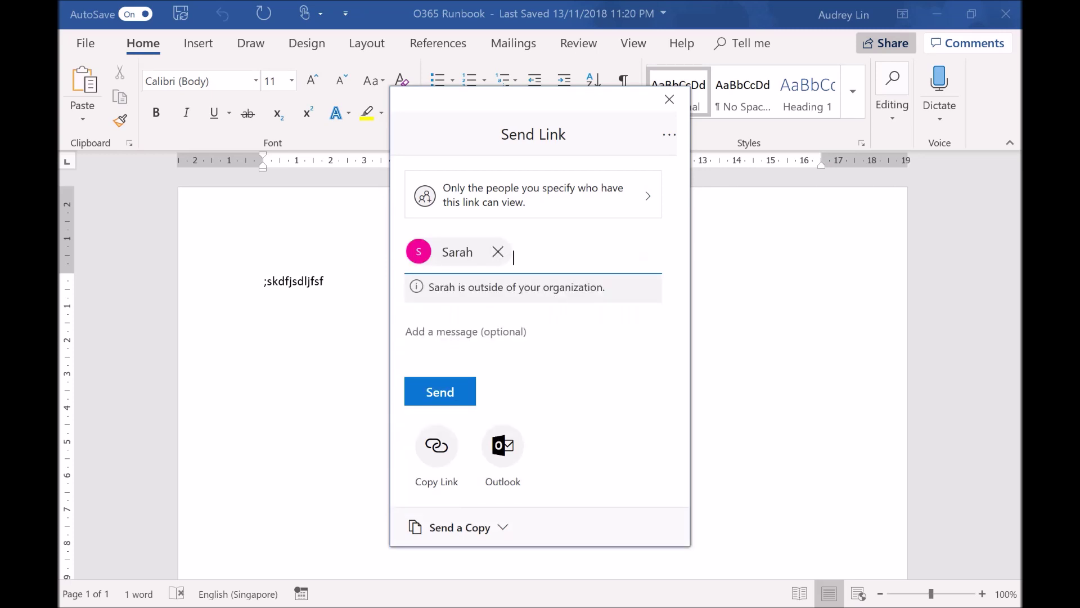
{"action": "left_click", "coordinate": [441, 394]}
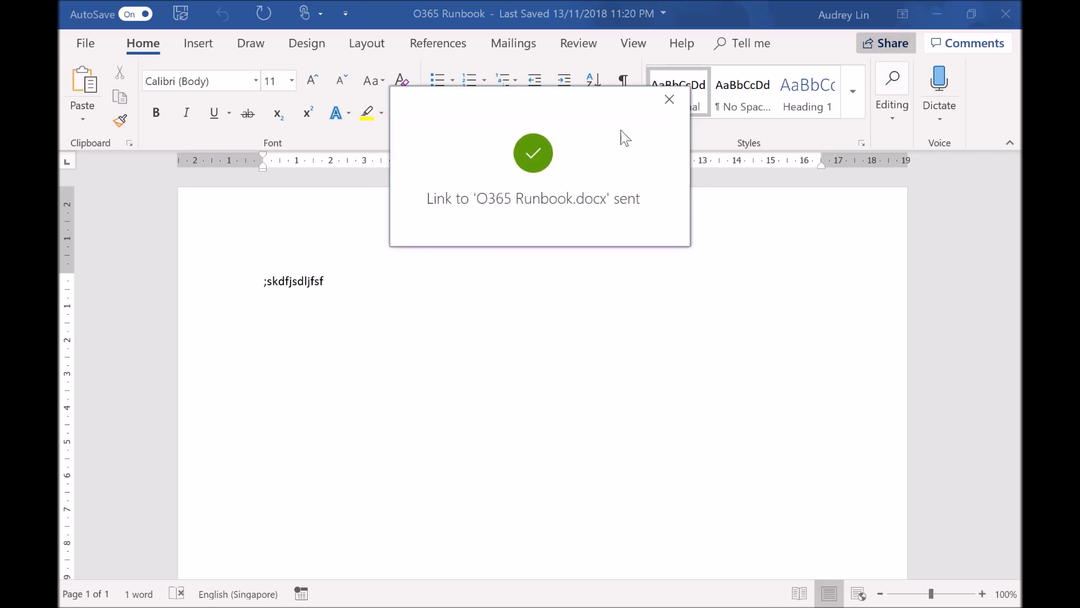
{"action": "left_click", "coordinate": [669, 101]}
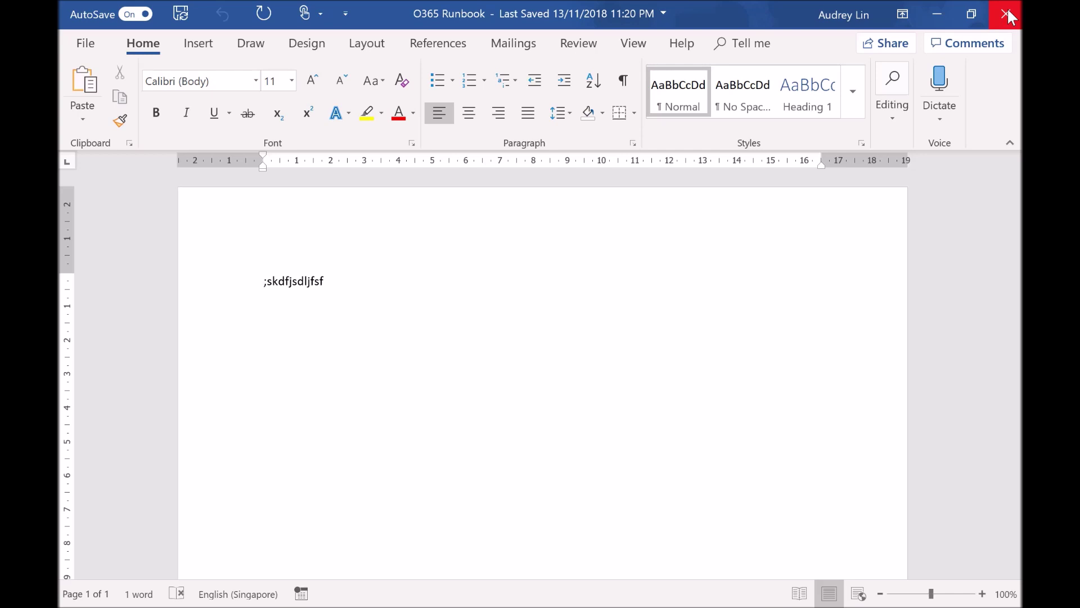
{"action": "key", "text": "ctrl+a"}
{"action": "key", "text": "End"}
Close Word, post a greeting saying 'this is my initial inputs' in the file's conversation, then close the preview
{"action": "left_click", "coordinate": [1013, 13]}
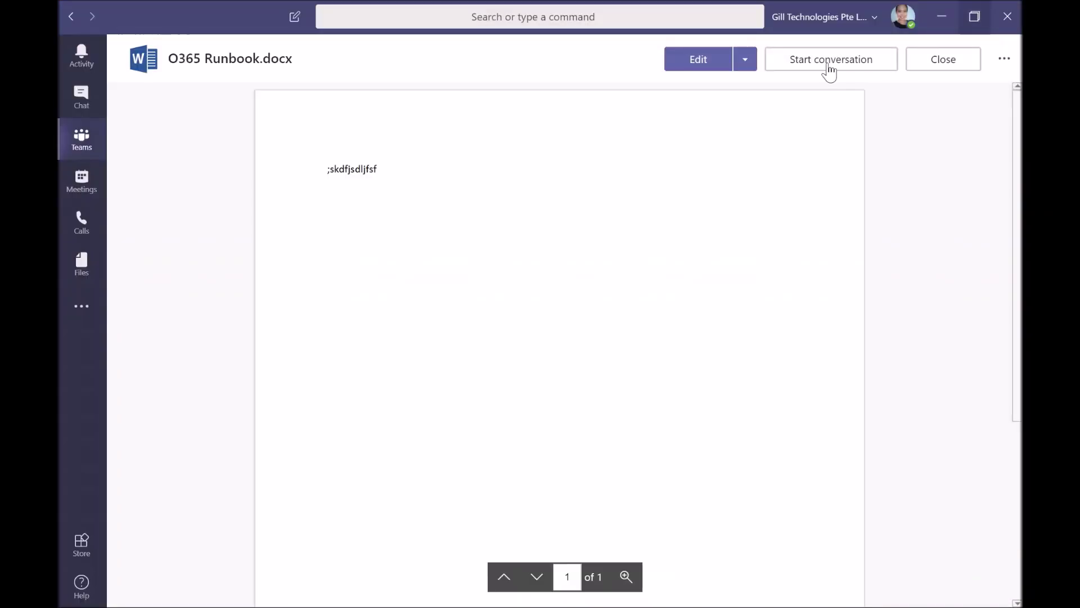
{"action": "left_click", "coordinate": [830, 65]}
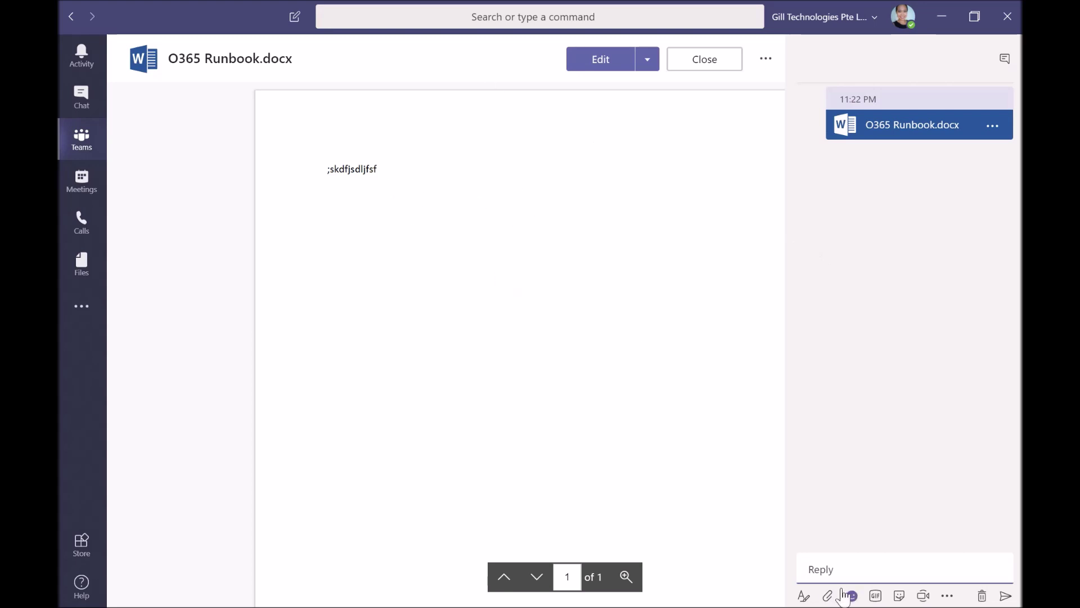
{"action": "type", "text": "Hi P"}
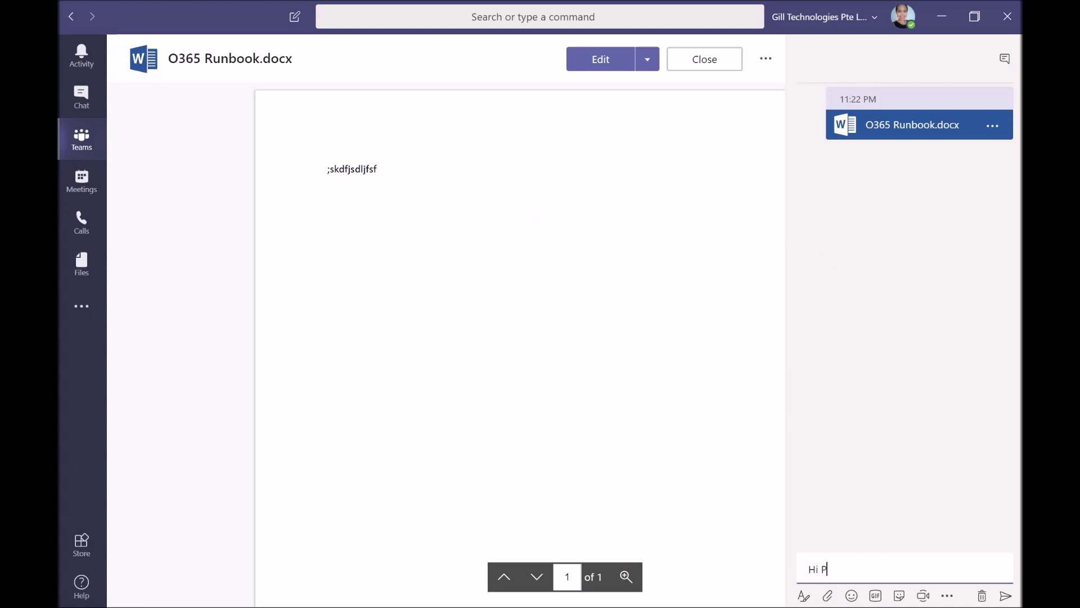
{"action": "type", "text": "hyllis, this is my initial inputs"}
{"action": "key", "text": "Return"}
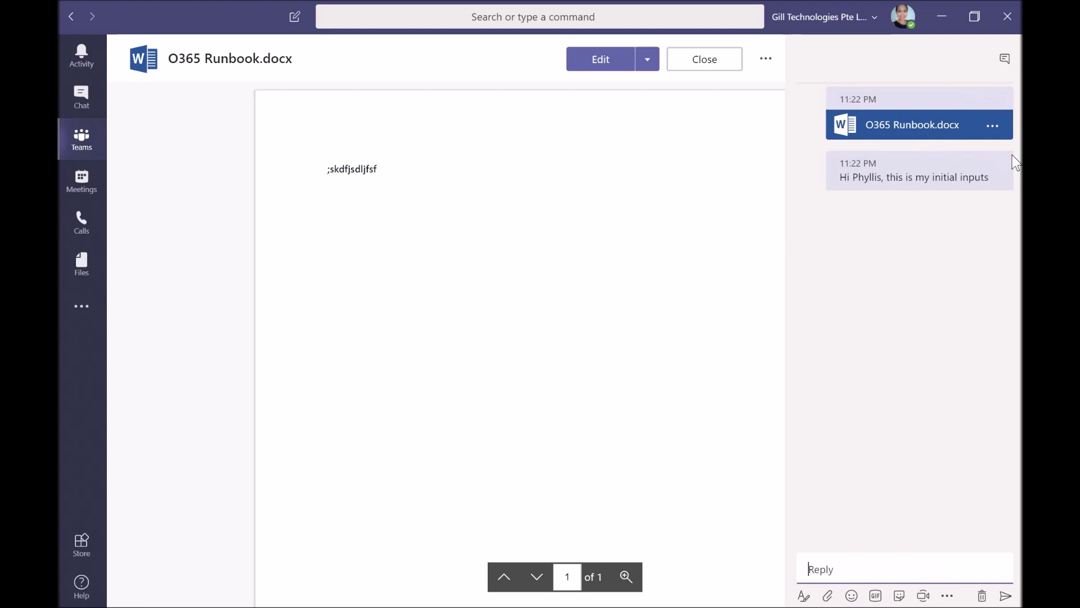
{"action": "left_click", "coordinate": [729, 61]}
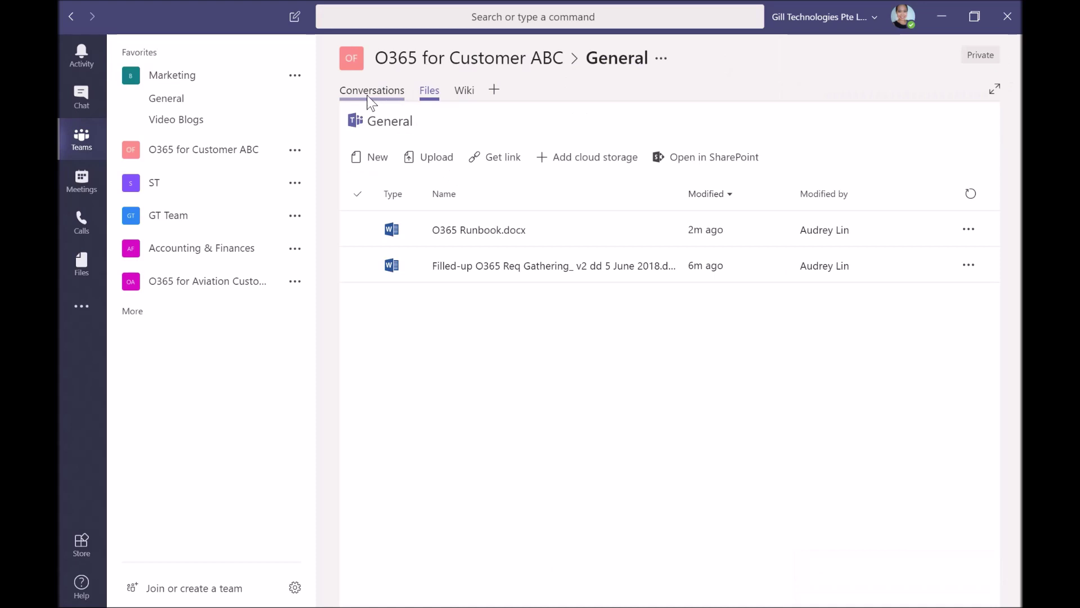
Browse Conversations and Files, cancel the Upload and Add cloud storage prompts, then open the Wiki tab
{"action": "left_click", "coordinate": [367, 95]}
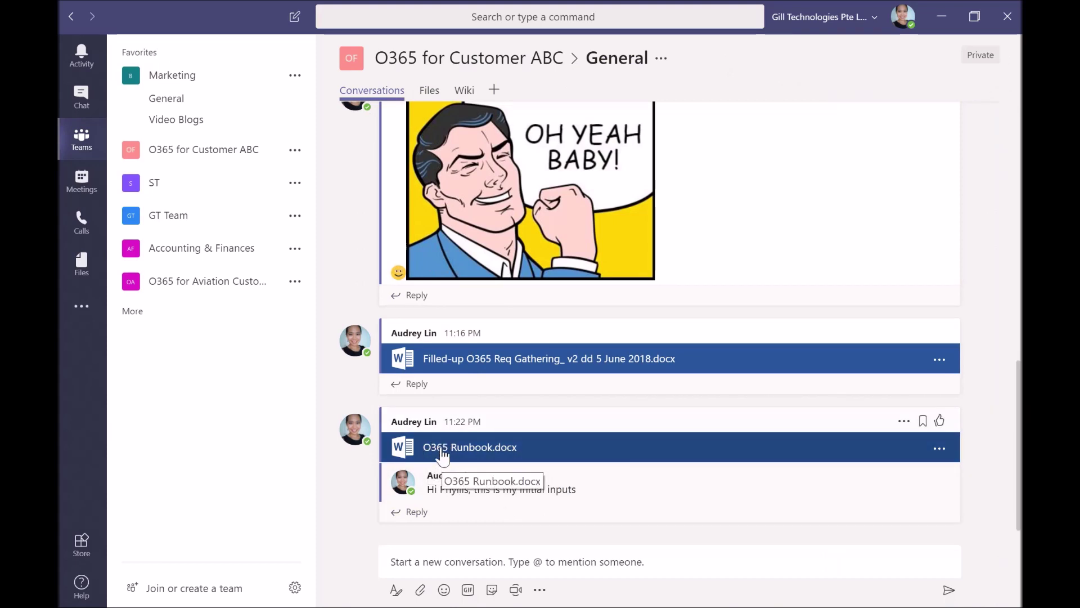
{"action": "left_click", "coordinate": [430, 90]}
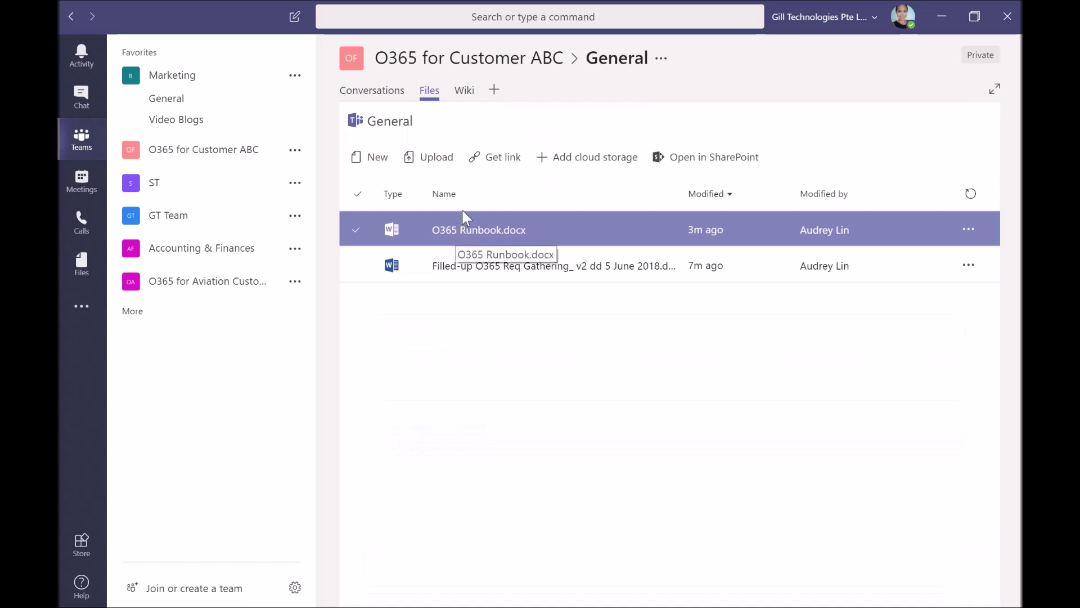
{"action": "left_click", "coordinate": [444, 167]}
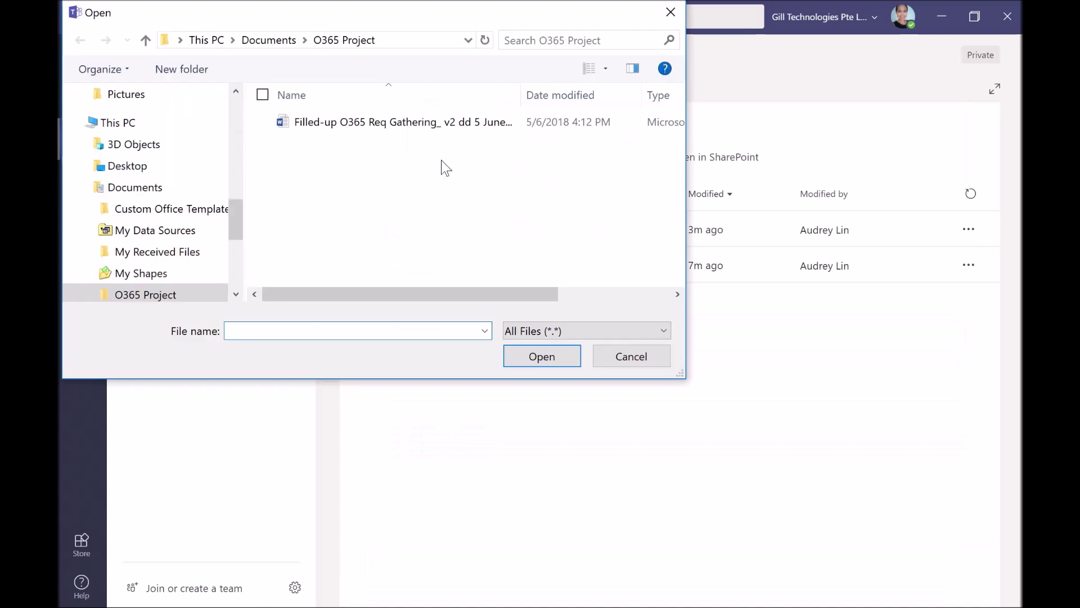
{"action": "left_click", "coordinate": [599, 359]}
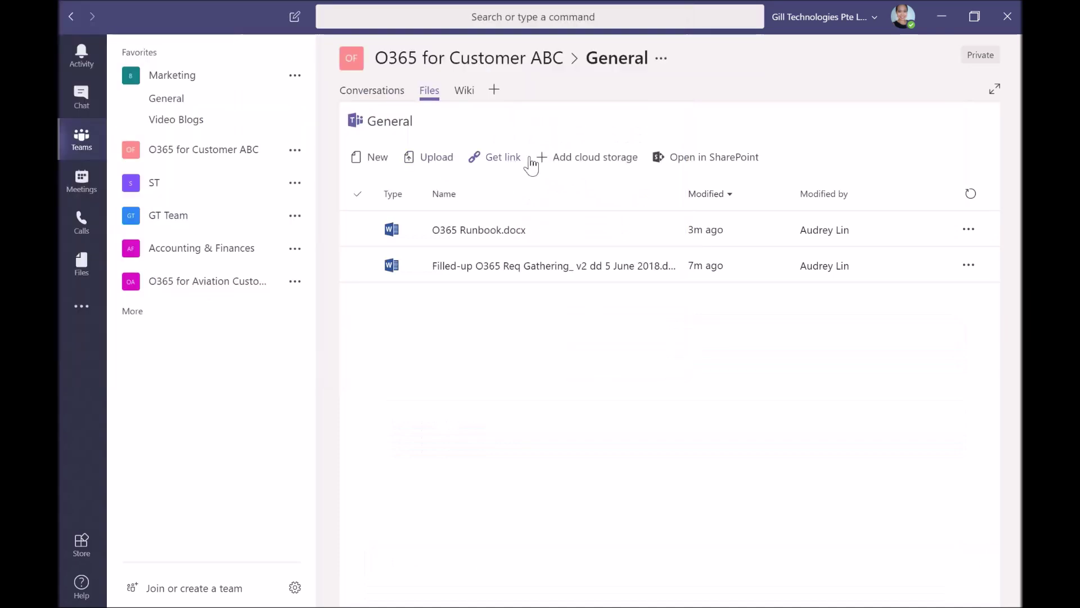
{"action": "left_click", "coordinate": [600, 163]}
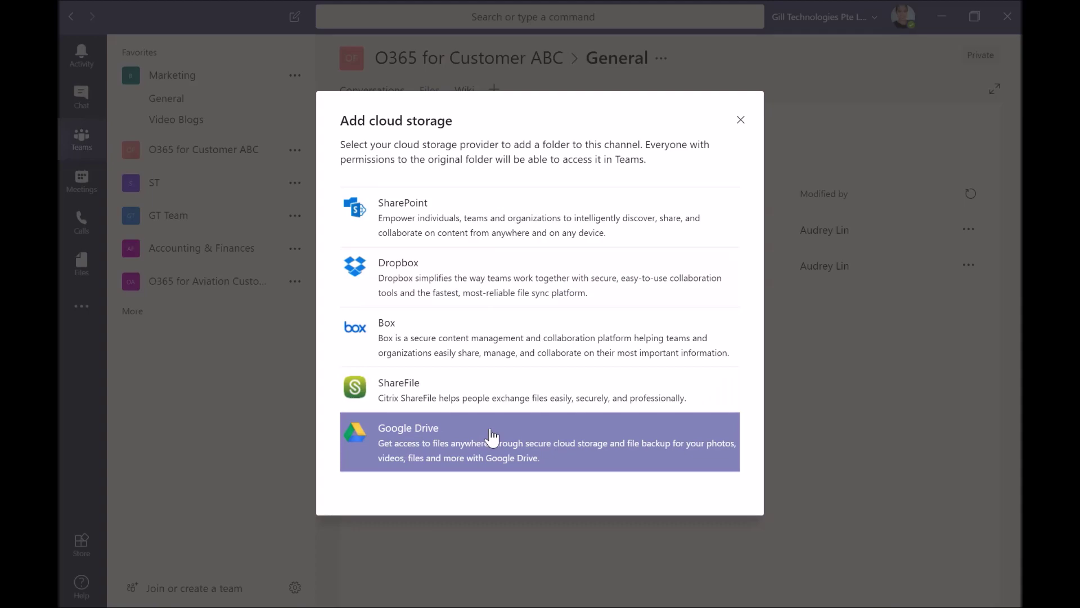
{"action": "left_click", "coordinate": [740, 121]}
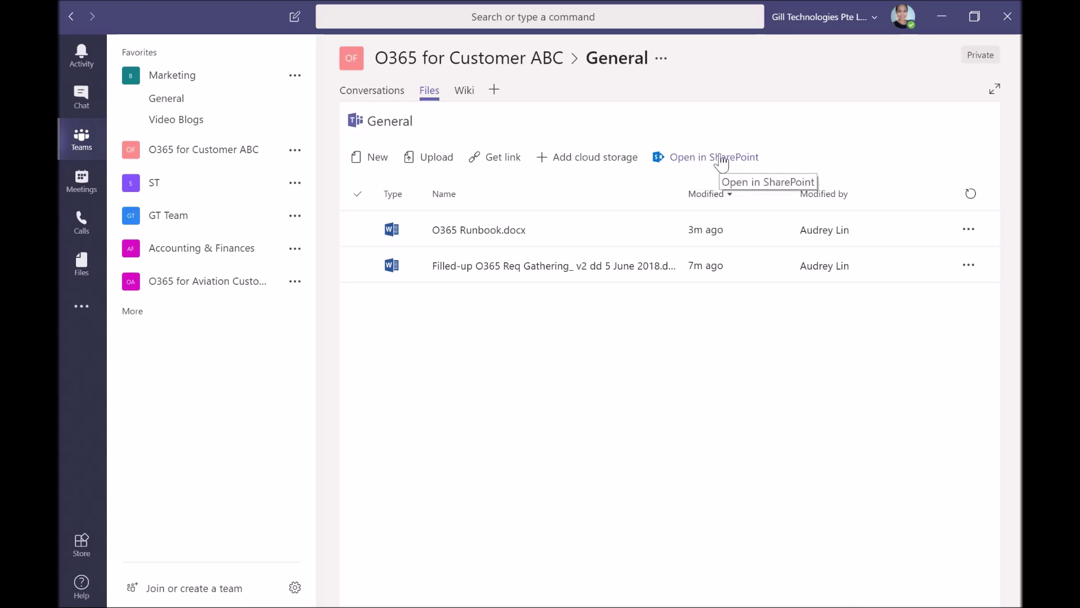
{"action": "left_click", "coordinate": [473, 93]}
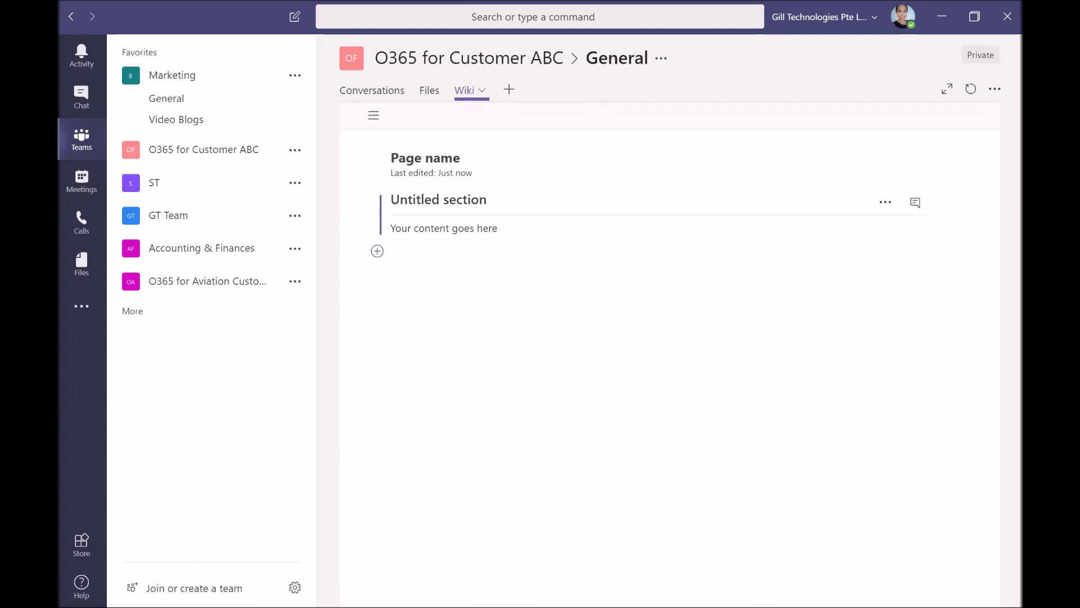
Title the wiki page Info with a Notes section, and insert an empty 2x2 table under Notes
{"action": "type", "text": "Info"}
{"action": "type", "text": "Notes"}
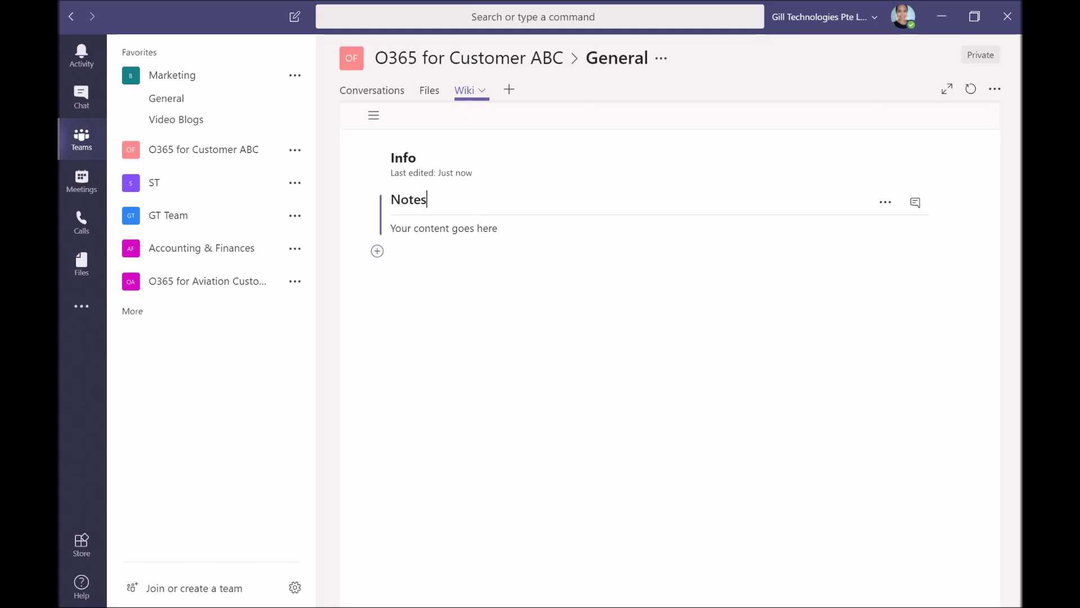
{"action": "left_click", "coordinate": [392, 228]}
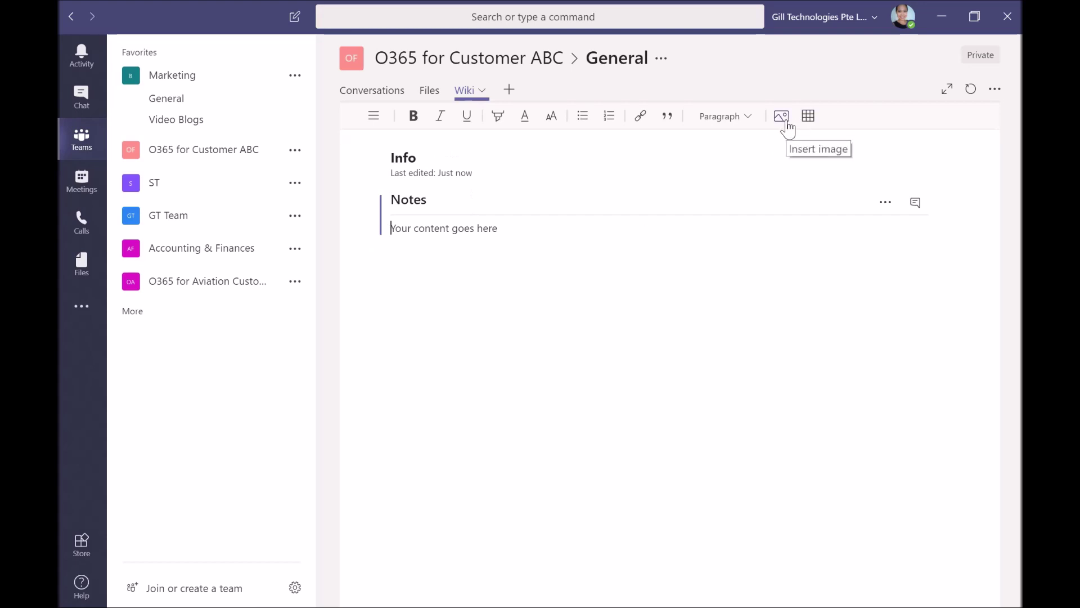
{"action": "left_click", "coordinate": [809, 119]}
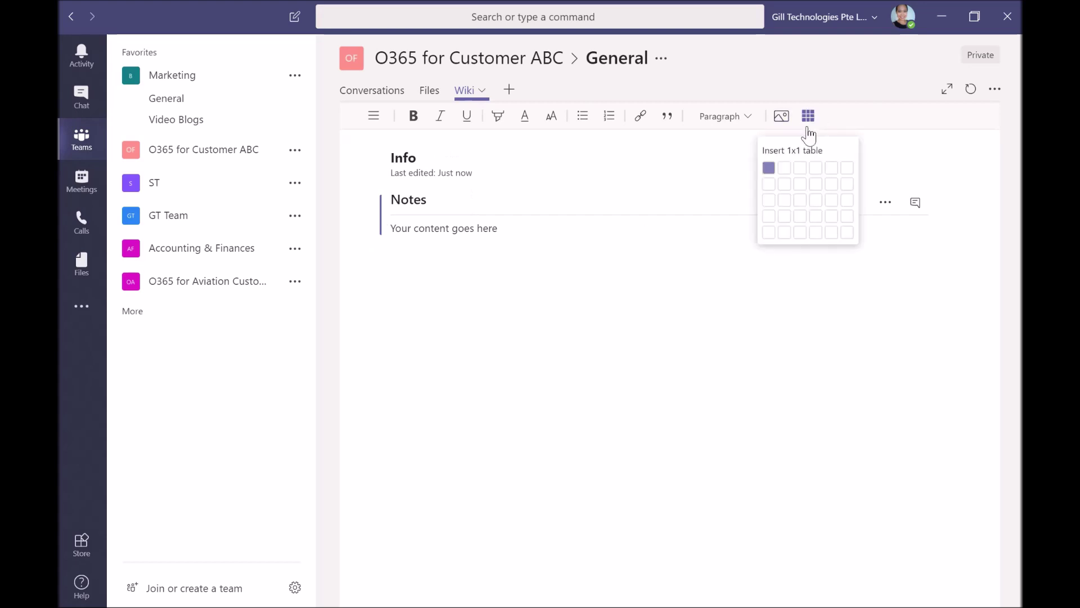
{"action": "left_click", "coordinate": [786, 186]}
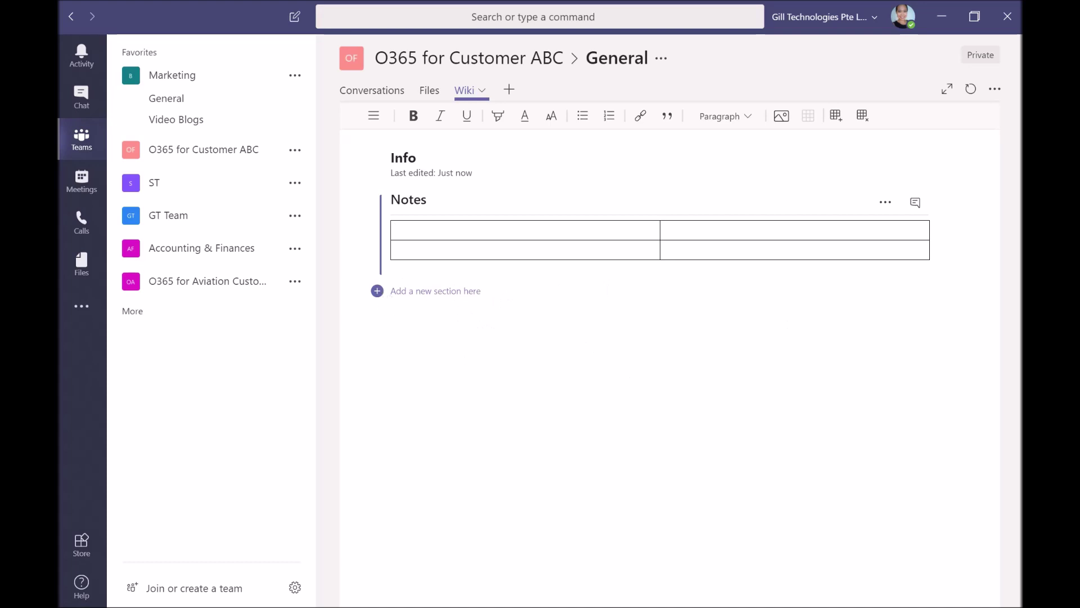
Post a message on the Notes section, greeting the colleague and saying these are my notes
{"action": "left_click", "coordinate": [916, 204]}
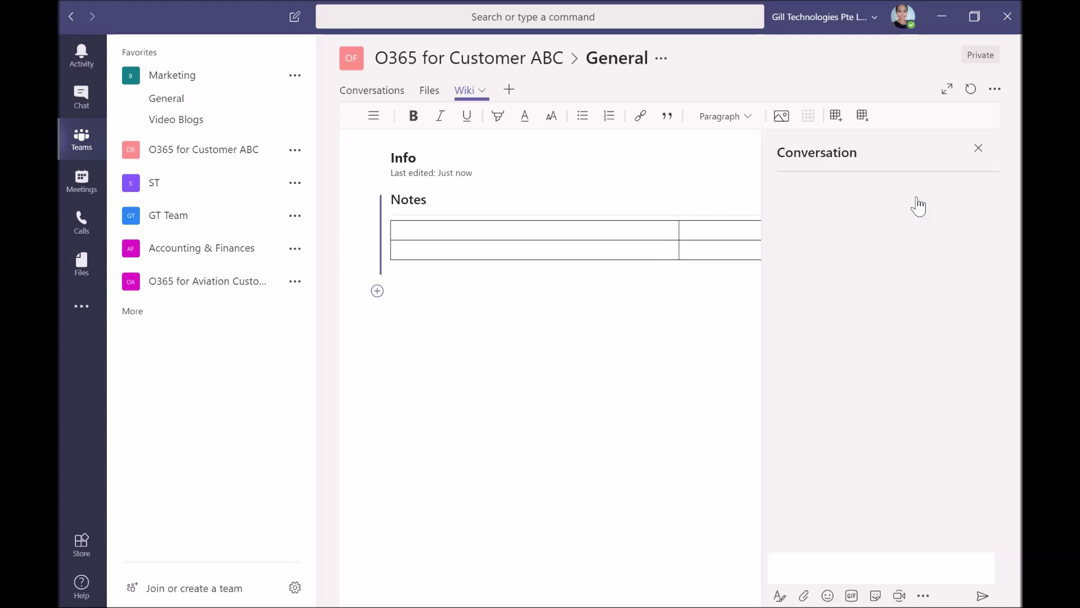
{"action": "left_click", "coordinate": [881, 569]}
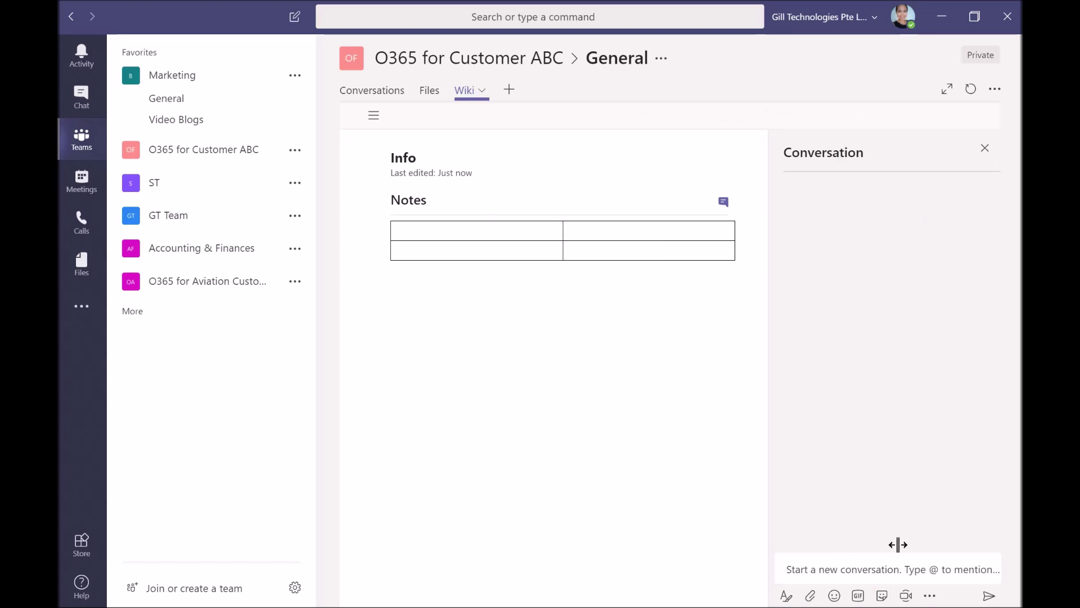
{"action": "type", "text": "Hi Sarah"}
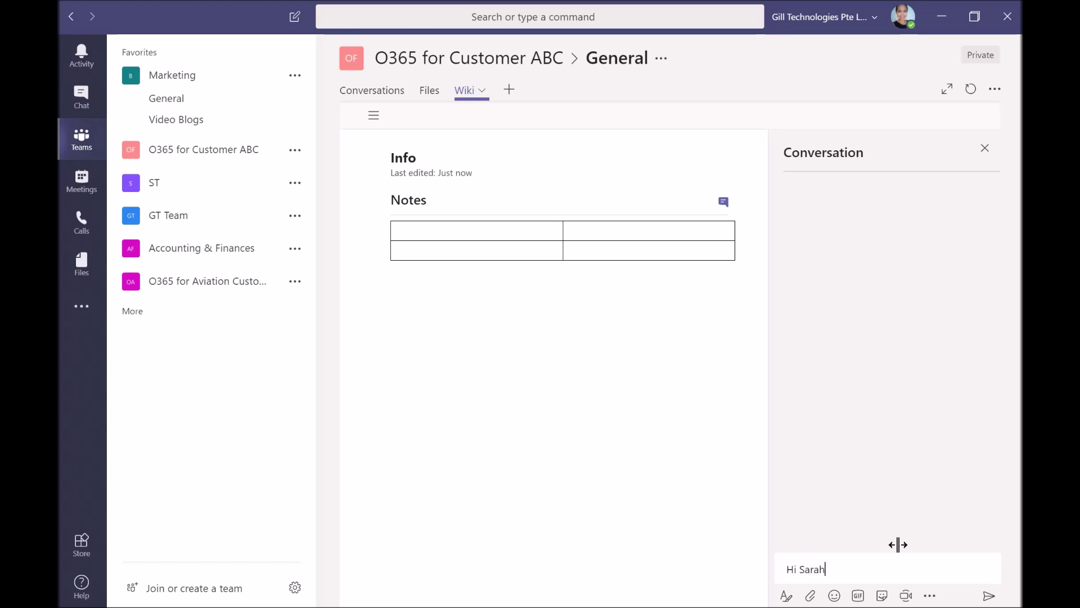
{"action": "type", "text": ", this"}
{"action": "key", "text": "BackSpace"}
{"action": "key", "text": "BackSpace"}
{"action": "type", "text": "is"}
{"action": "key", "text": "BackSpace"}
{"action": "key", "text": "BackSpace"}
{"action": "type", "text": "es a"}
{"action": "key", "text": "BackSpace"}
{"action": "key", "text": "BackSpace"}
{"action": "type", "text": "e are my notes"}
{"action": "key", "text": "Return"}
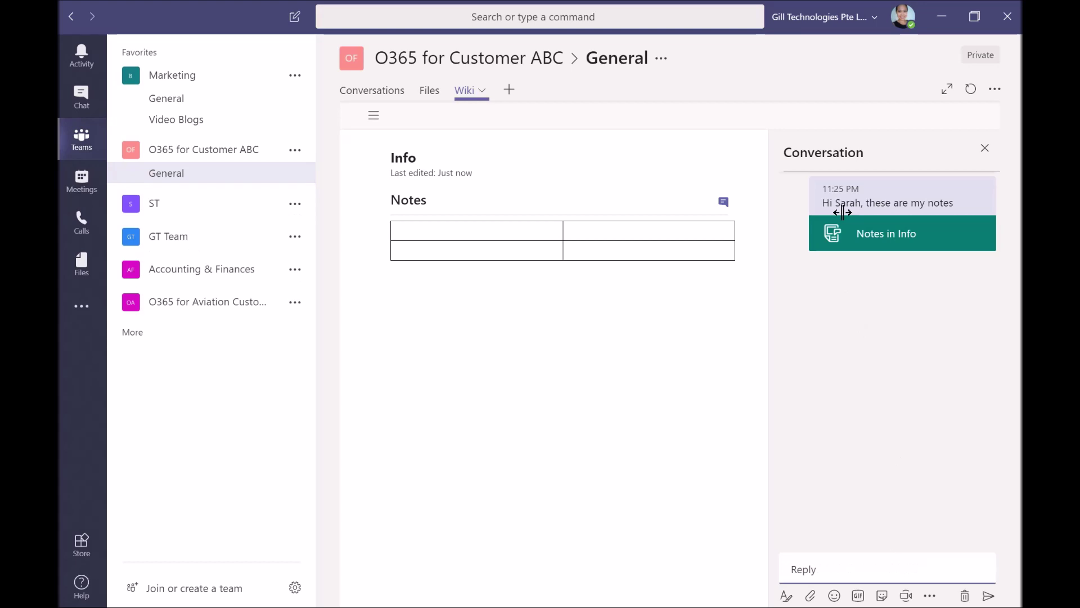
Check the post in the channel's Conversations, then open the Notes in Info card to return to the wiki
{"action": "left_click", "coordinate": [372, 101]}
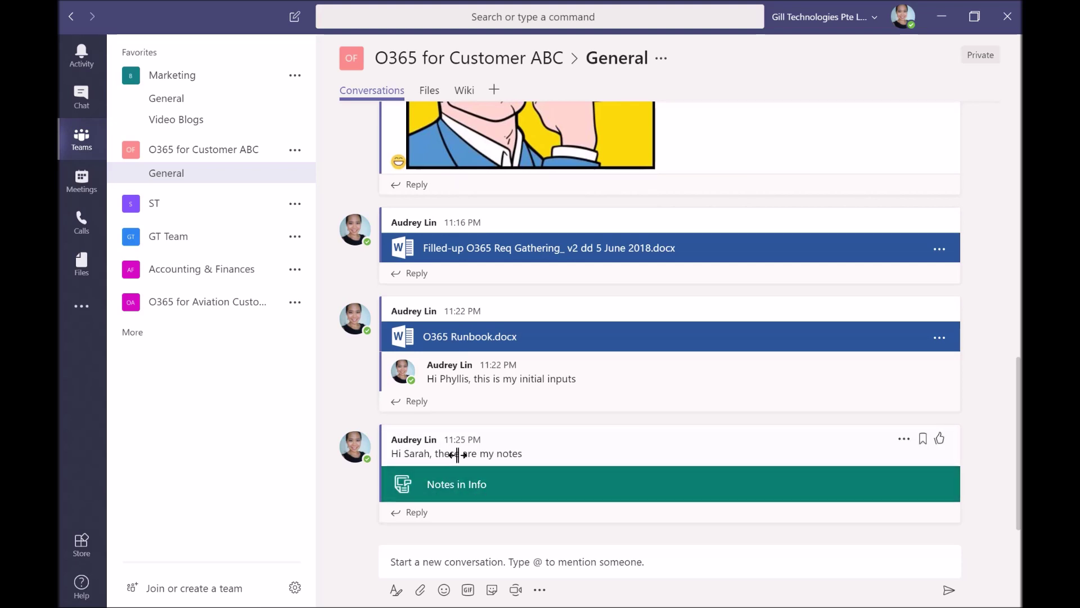
{"action": "left_click", "coordinate": [463, 493]}
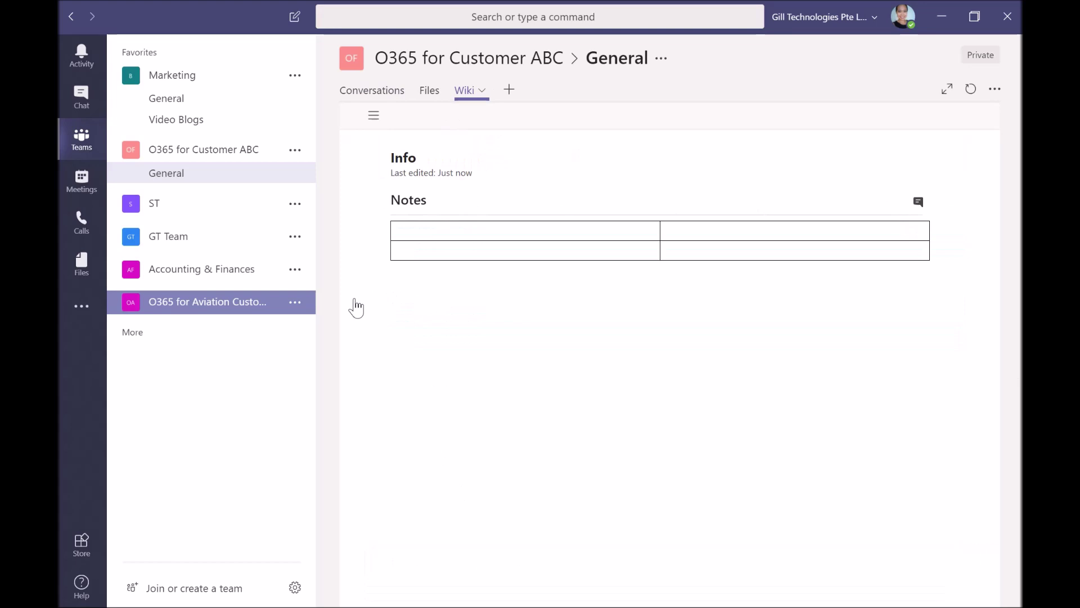
{"action": "left_click", "coordinate": [373, 115]}
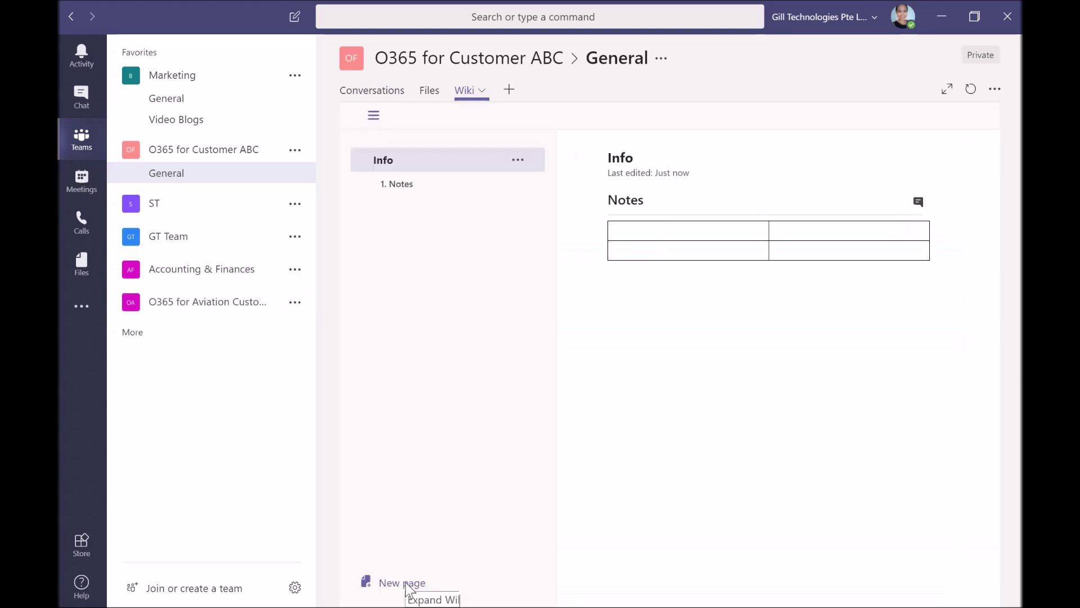
{"action": "left_click", "coordinate": [375, 120]}
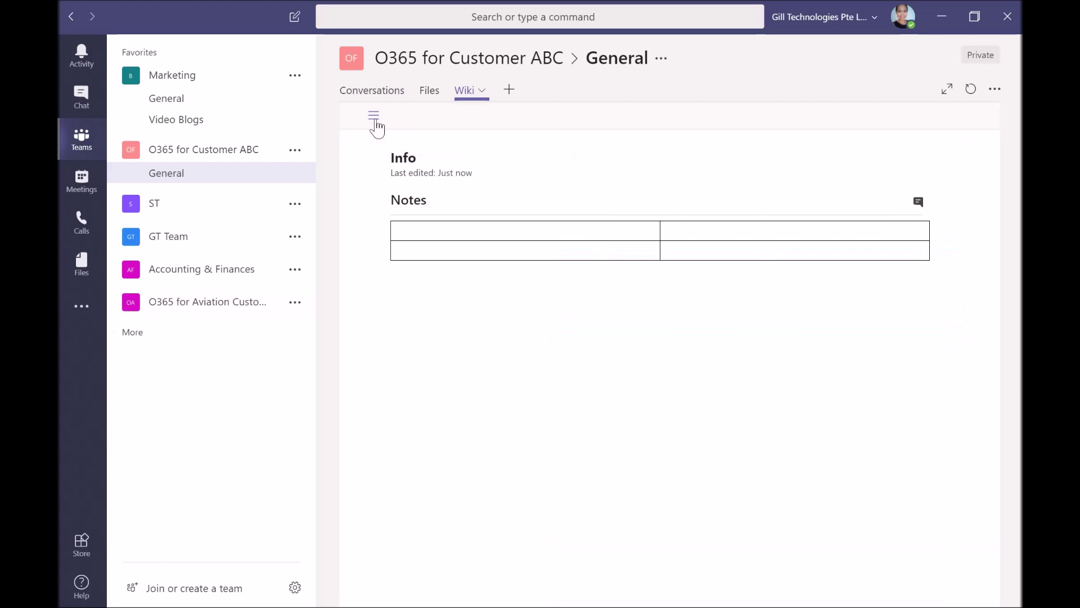
Browse the General channel's Add a tab app list and pick Planner
{"action": "left_click", "coordinate": [508, 90]}
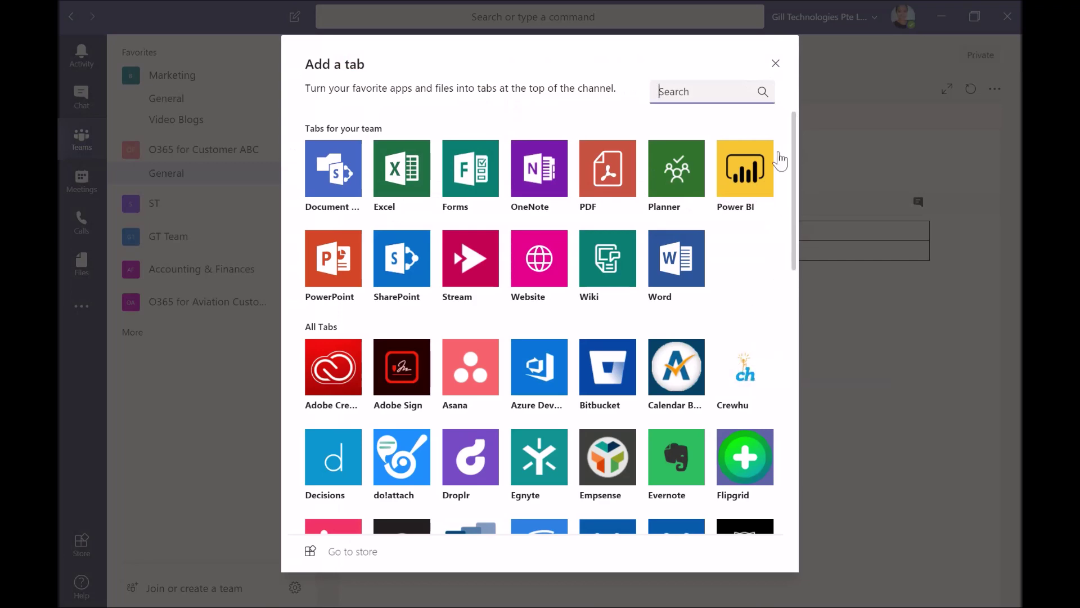
{"action": "scroll", "coordinate": [791, 115], "scroll_direction": "down", "scroll_amount": 5}
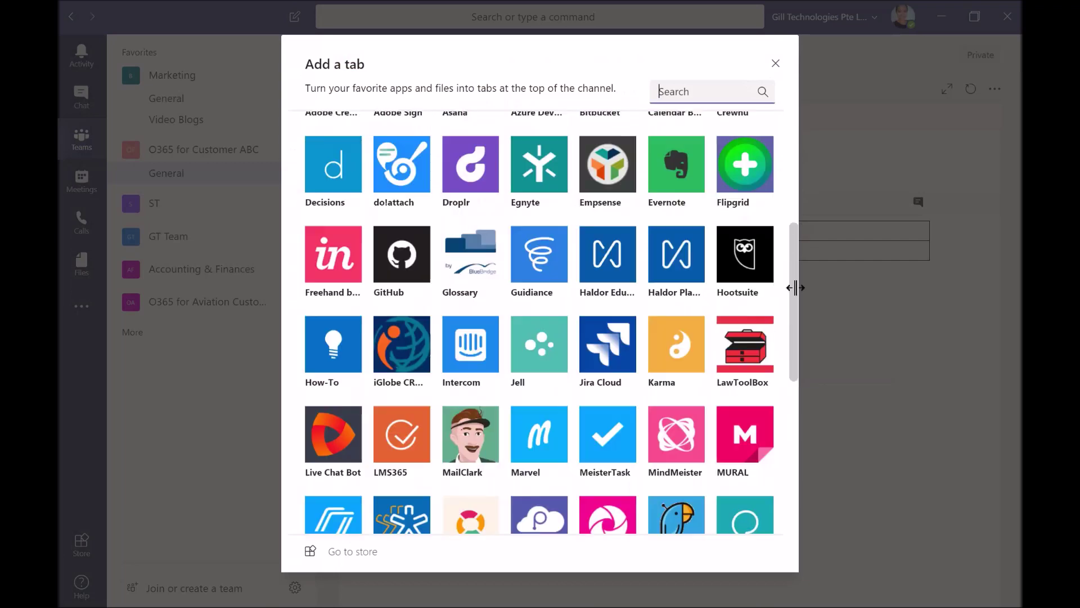
{"action": "scroll", "coordinate": [796, 287], "scroll_direction": "down", "scroll_amount": 7}
{"action": "left_click_drag", "start_coordinate": [798, 410], "coordinate": [801, 86]}
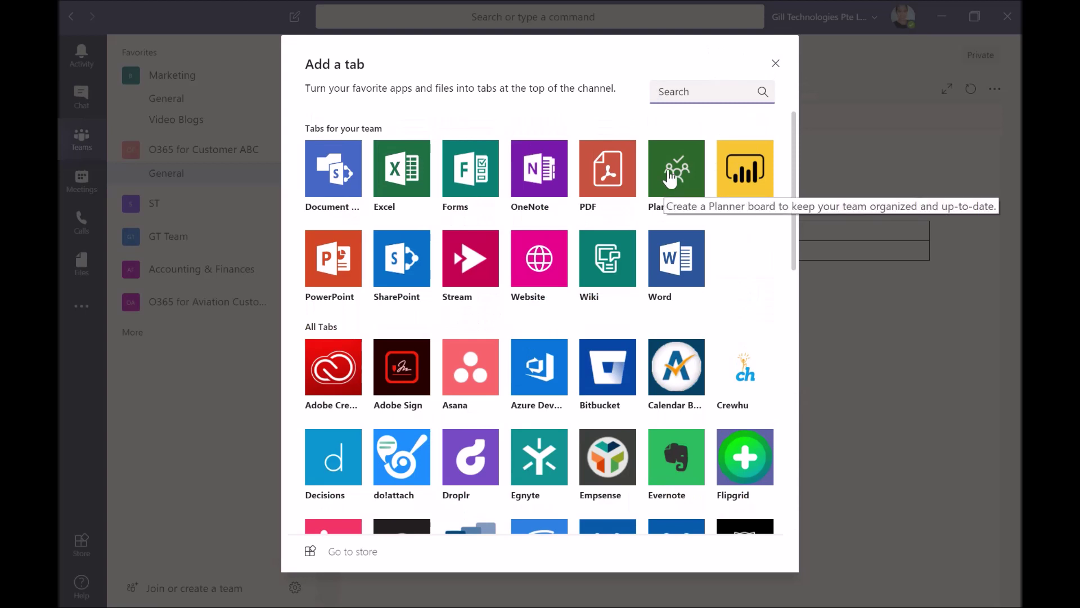
{"action": "key", "text": "Escape"}
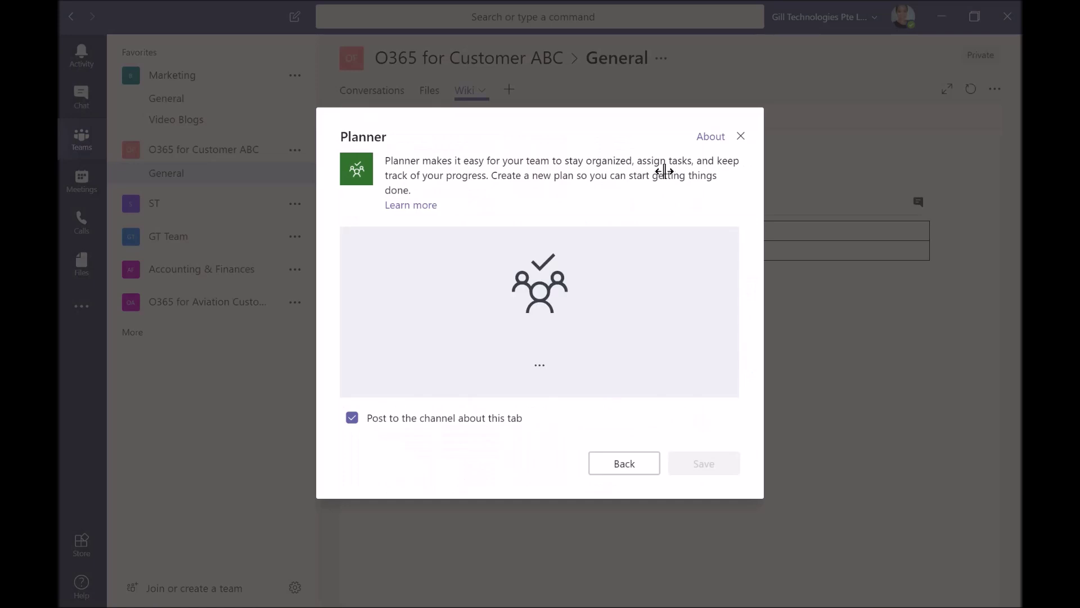
Name the new plan tab Planner-O365_CustABC, shortened from Planner-O365forCustomerABC, and save it
{"action": "left_click", "coordinate": [548, 286]}
{"action": "type", "text": "Planner"}
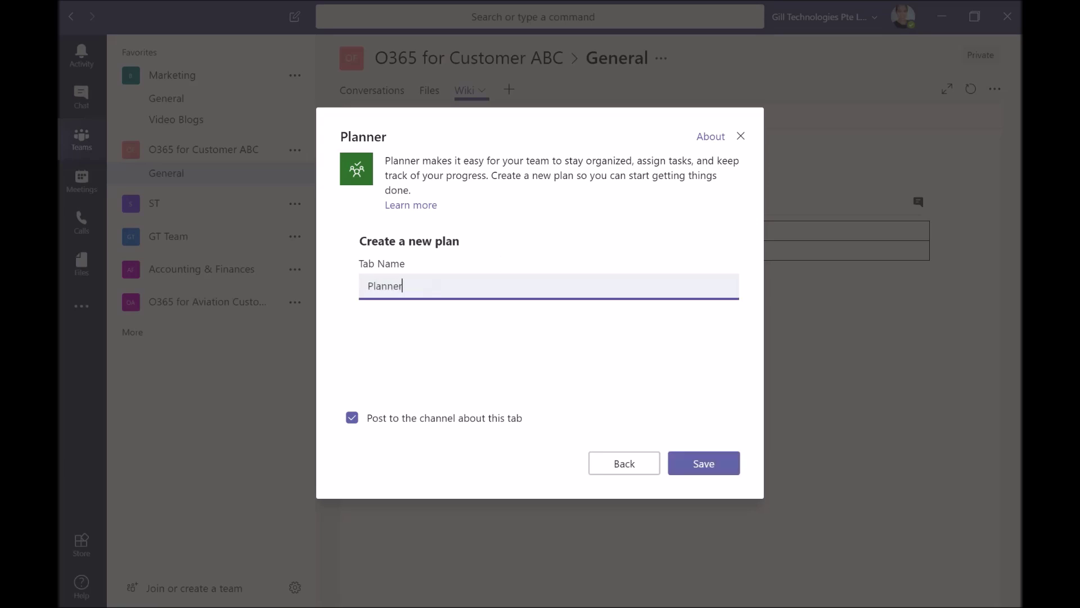
{"action": "type", "text": "-"}
{"action": "type", "text": "O365"}
{"action": "type", "text": "forCustom"}
{"action": "type", "text": "erABC"}
{"action": "left_click", "coordinate": [445, 286]}
{"action": "key", "text": "BackSpace"}
{"action": "key", "text": "BackSpace"}
{"action": "key", "text": "BackSpace"}
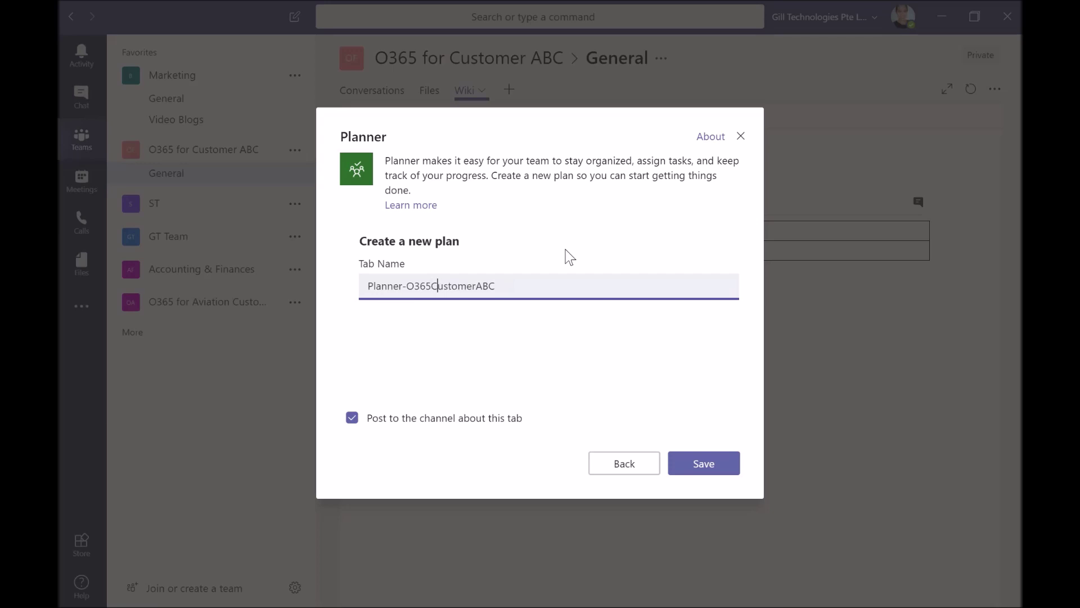
{"action": "key", "text": "BackSpace"}
{"action": "key", "text": "BackSpace"}
{"action": "key", "text": "BackSpace"}
{"action": "key", "text": "BackSpace"}
{"action": "type", "text": "_"}
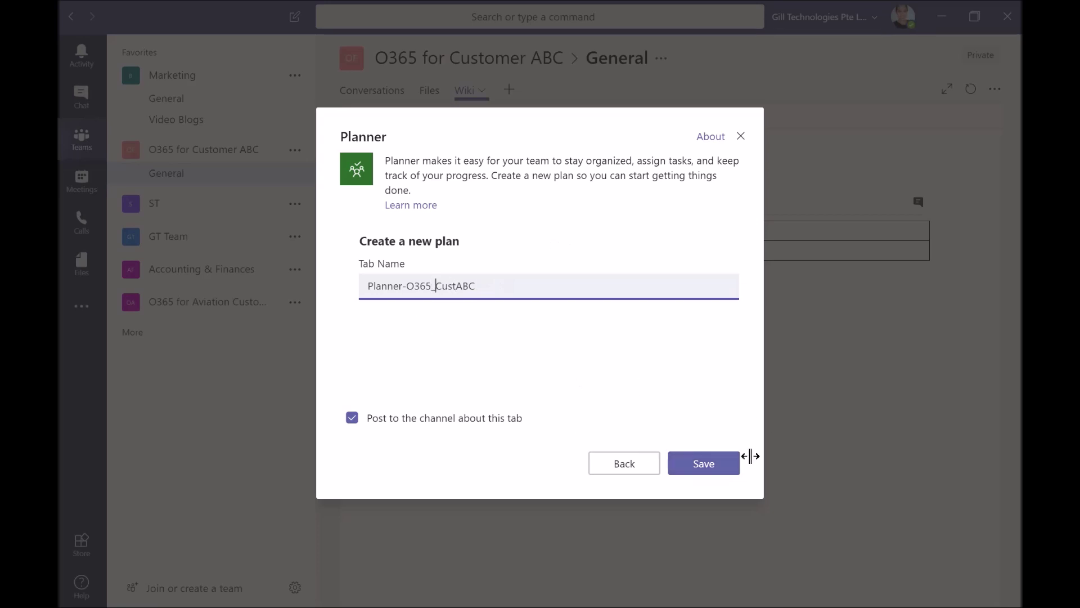
{"action": "left_click", "coordinate": [711, 469]}
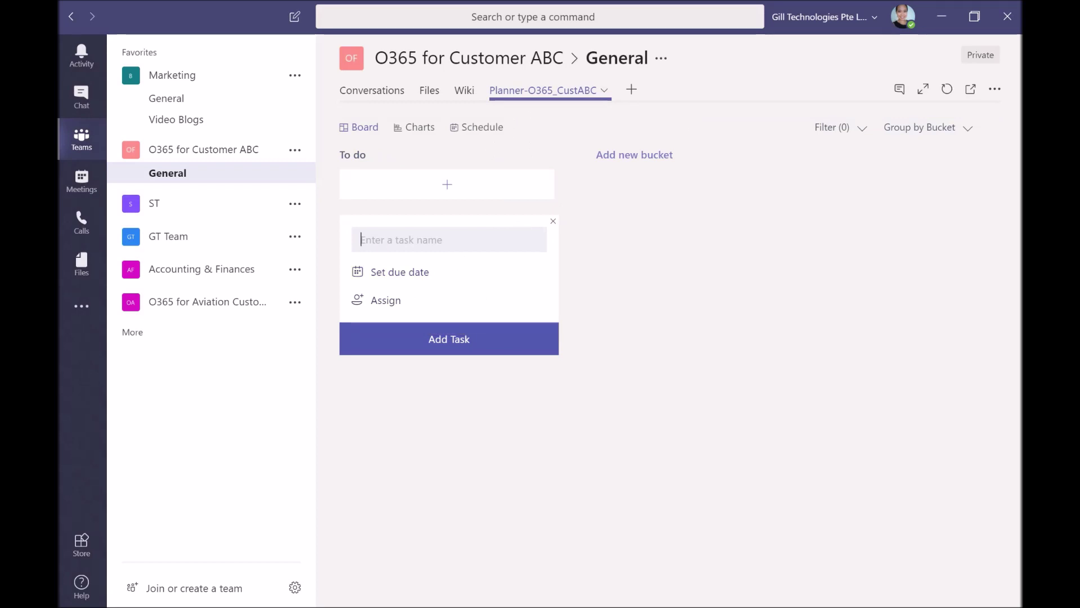
Add 'Schedule kick off meeting' to To do, assigned to a team member and due November 14, then open it
{"action": "type", "text": "Schedule "}
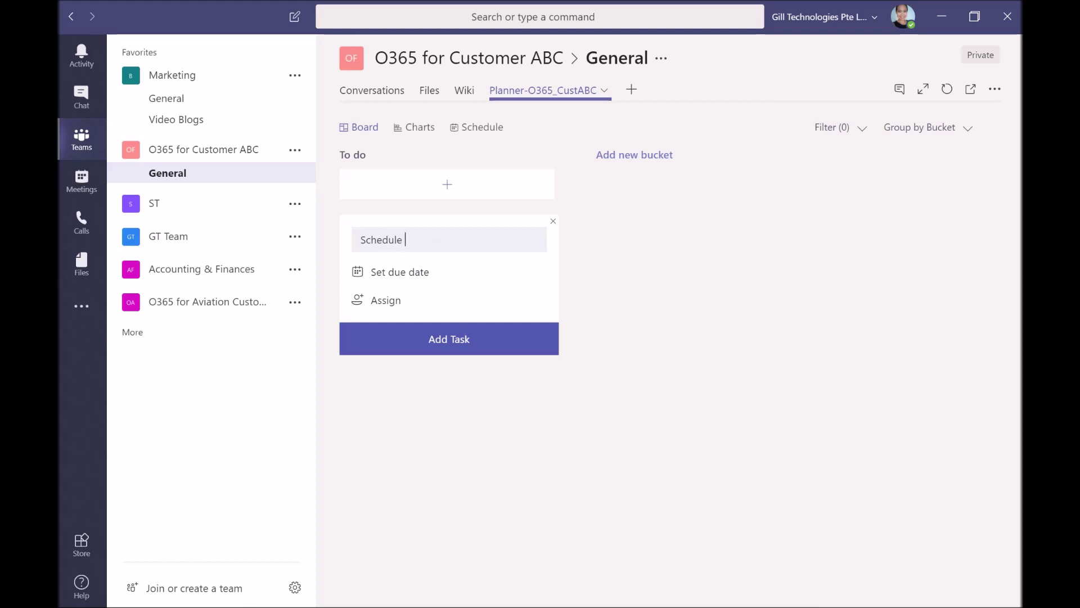
{"action": "type", "text": "kick off meerting"}
{"action": "key", "text": "BackSpace"}
{"action": "key", "text": "BackSpace"}
{"action": "key", "text": "BackSpace"}
{"action": "key", "text": "BackSpace"}
{"action": "type", "text": "g"}
{"action": "left_click", "coordinate": [404, 298]}
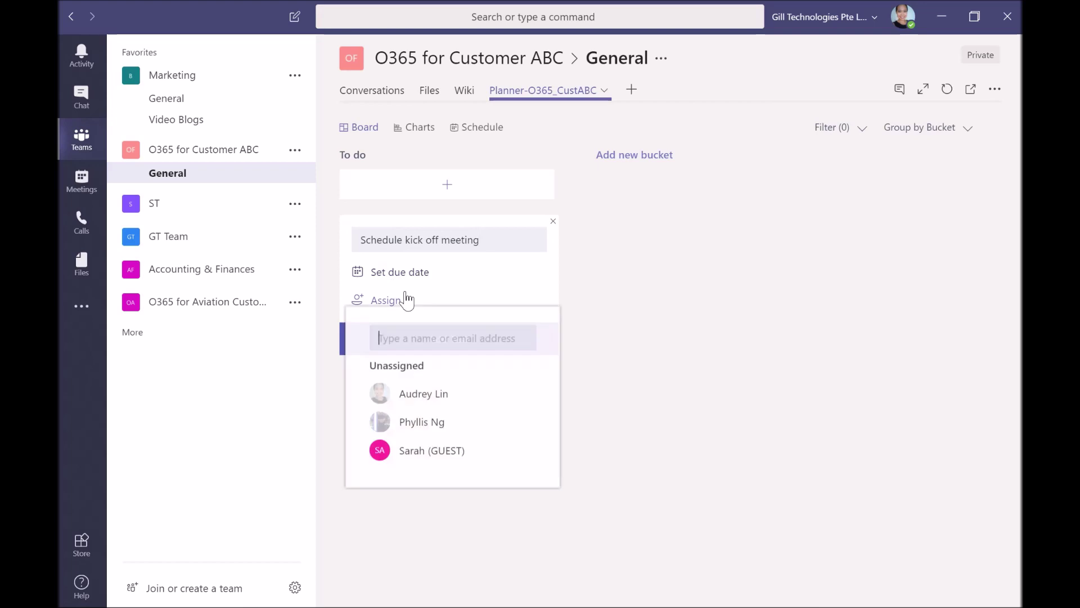
{"action": "left_click", "coordinate": [433, 396]}
{"action": "left_click", "coordinate": [429, 275]}
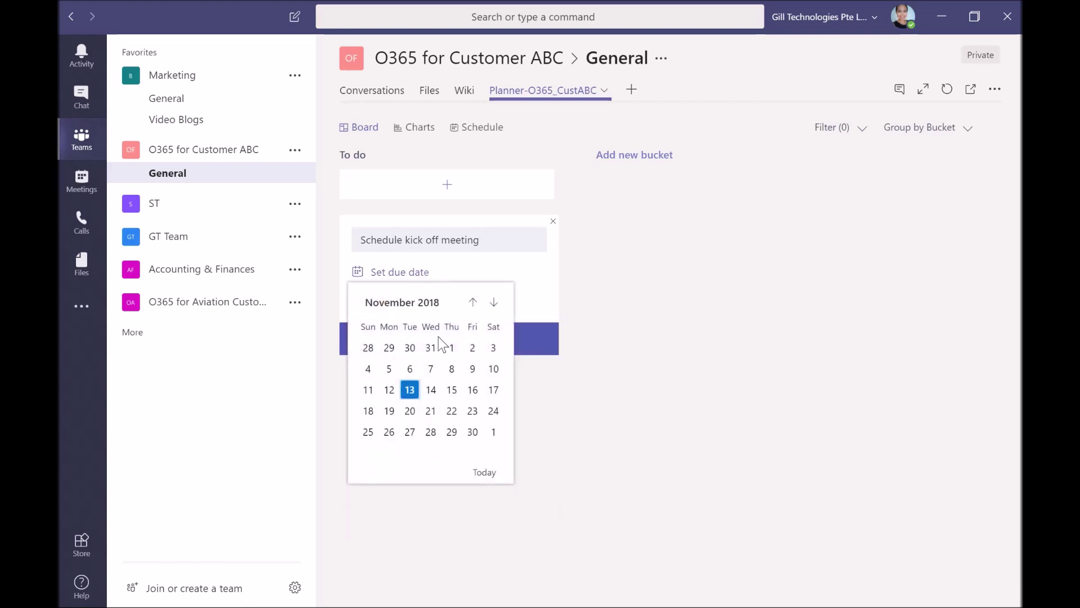
{"action": "left_click", "coordinate": [431, 390]}
{"action": "left_click", "coordinate": [448, 339]}
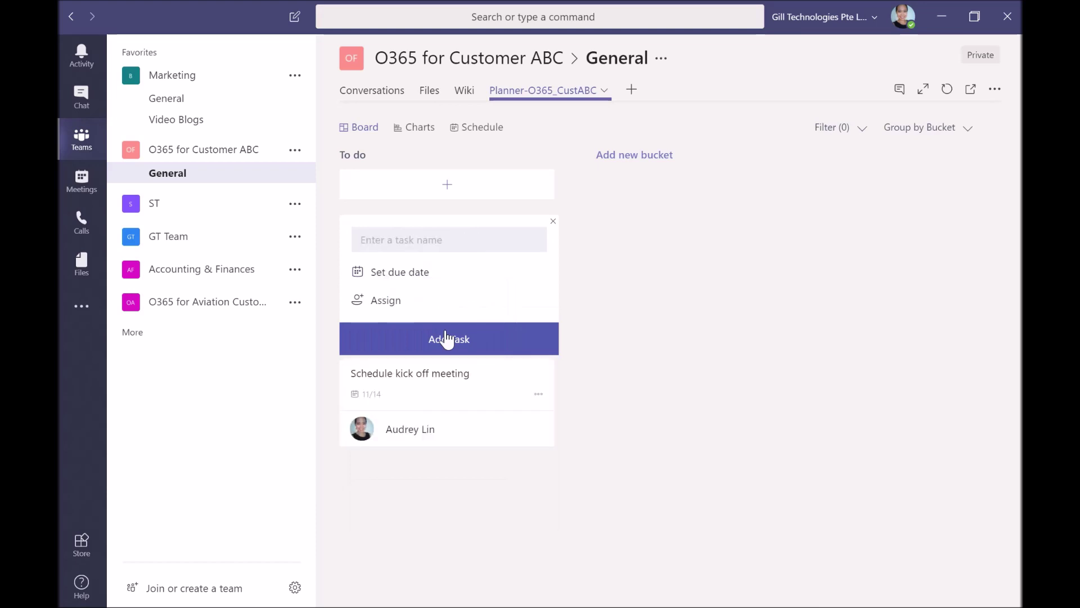
{"action": "left_click", "coordinate": [458, 381]}
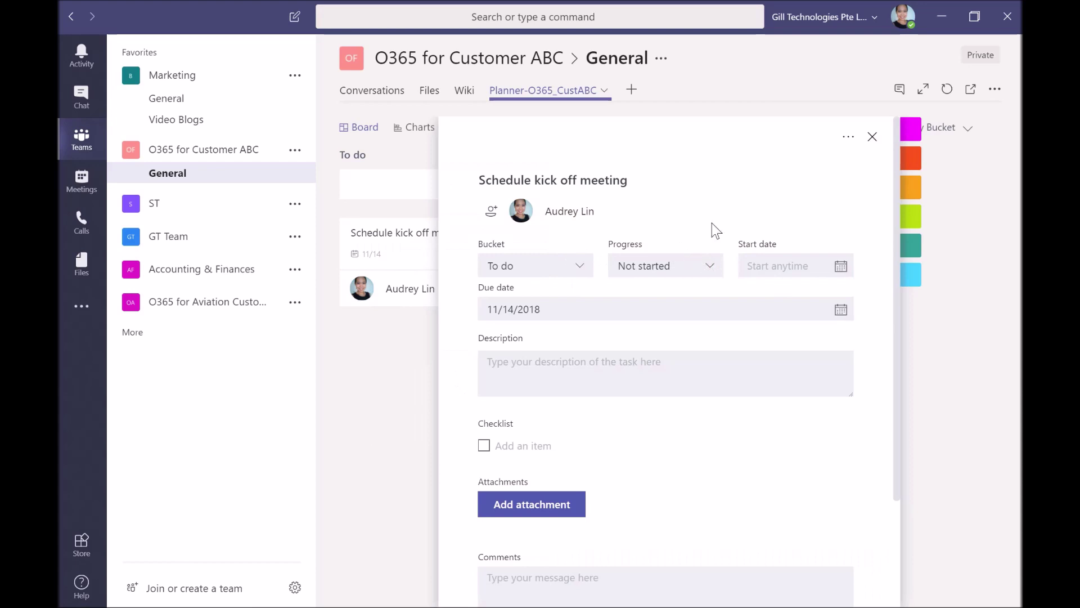
Set the task to In progress and add the description 'Description', shown on the card
{"action": "left_click", "coordinate": [692, 274]}
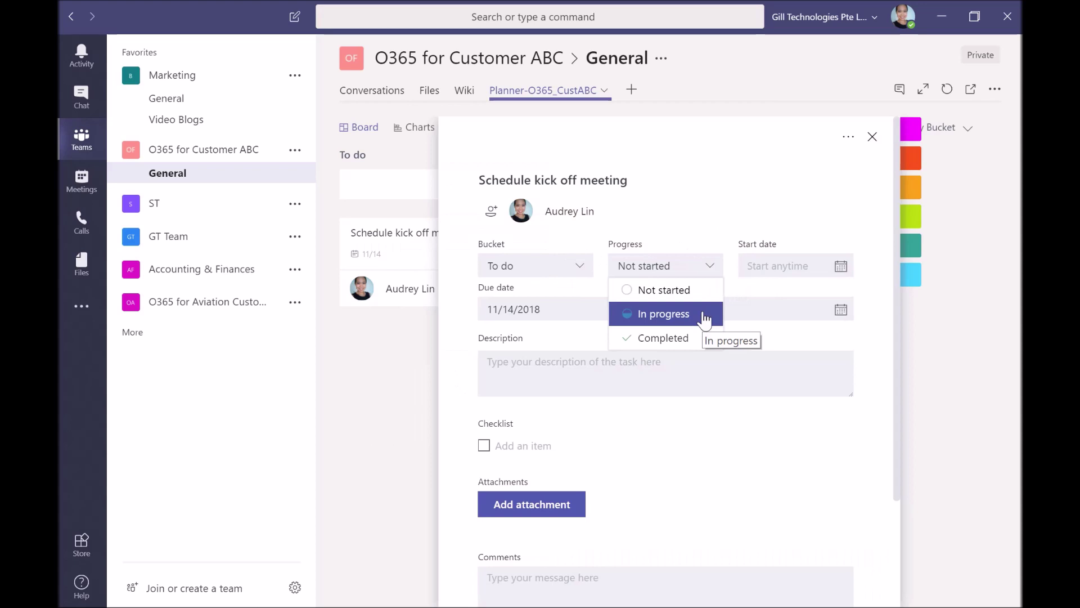
{"action": "left_click", "coordinate": [705, 320]}
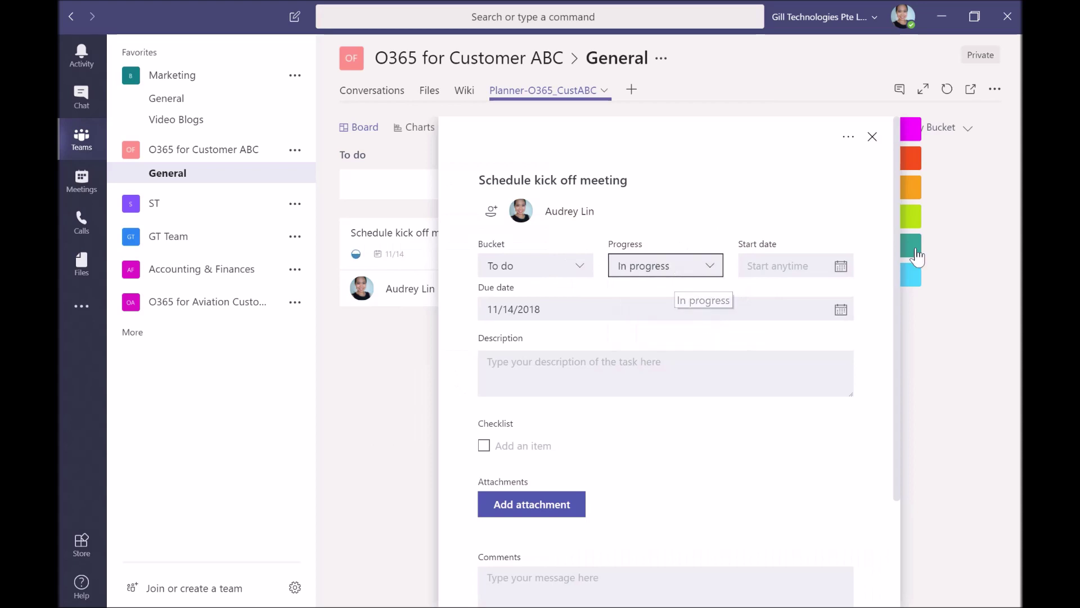
{"action": "left_click", "coordinate": [479, 362]}
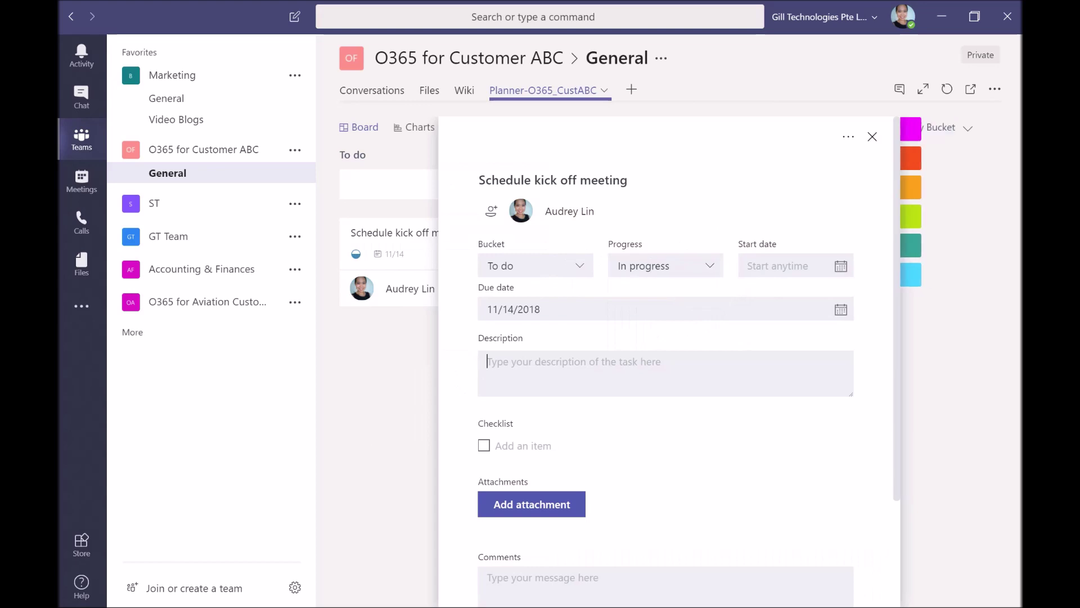
{"action": "type", "text": "Description"}
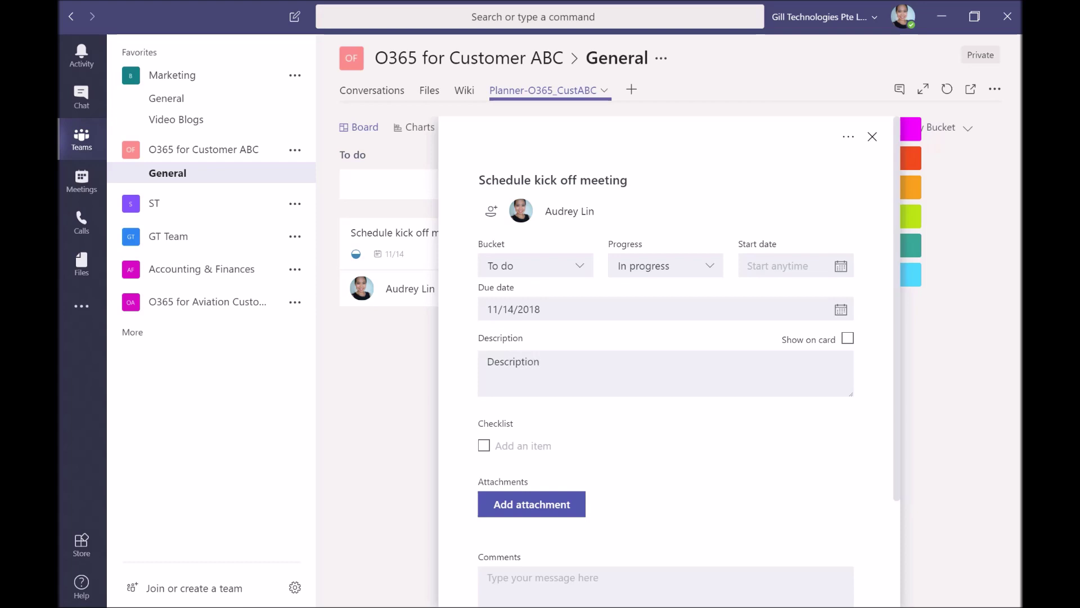
{"action": "left_click", "coordinate": [847, 339]}
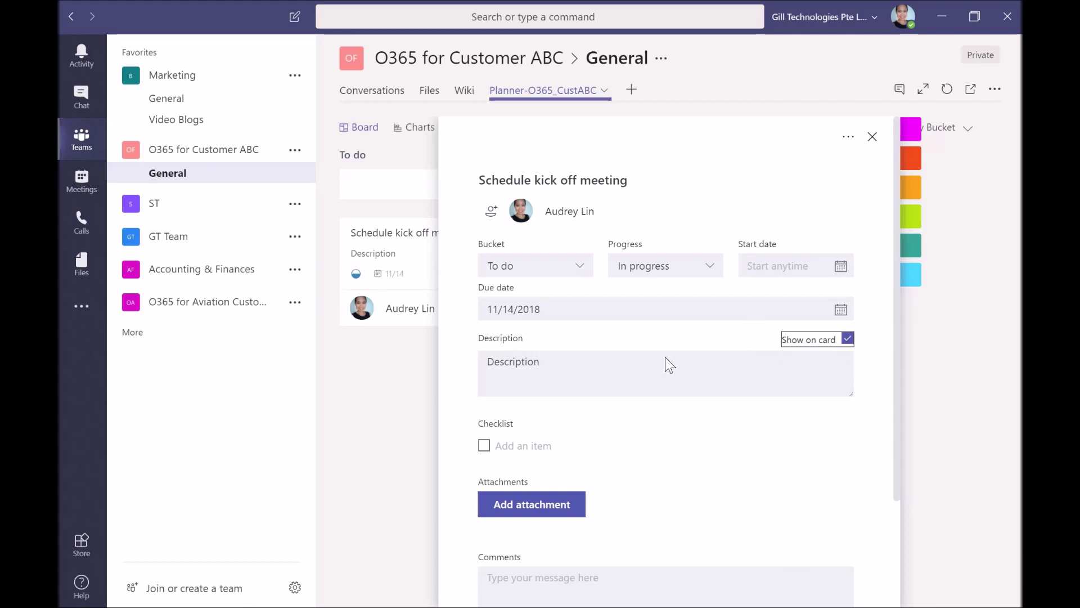
{"action": "scroll", "coordinate": [665, 356], "scroll_direction": "down", "scroll_amount": 2}
Add checklist items Sub tasks 1, Sub task 2 and Sub task 3, show on card, and complete Sub tasks 1
{"action": "left_click", "coordinate": [496, 356]}
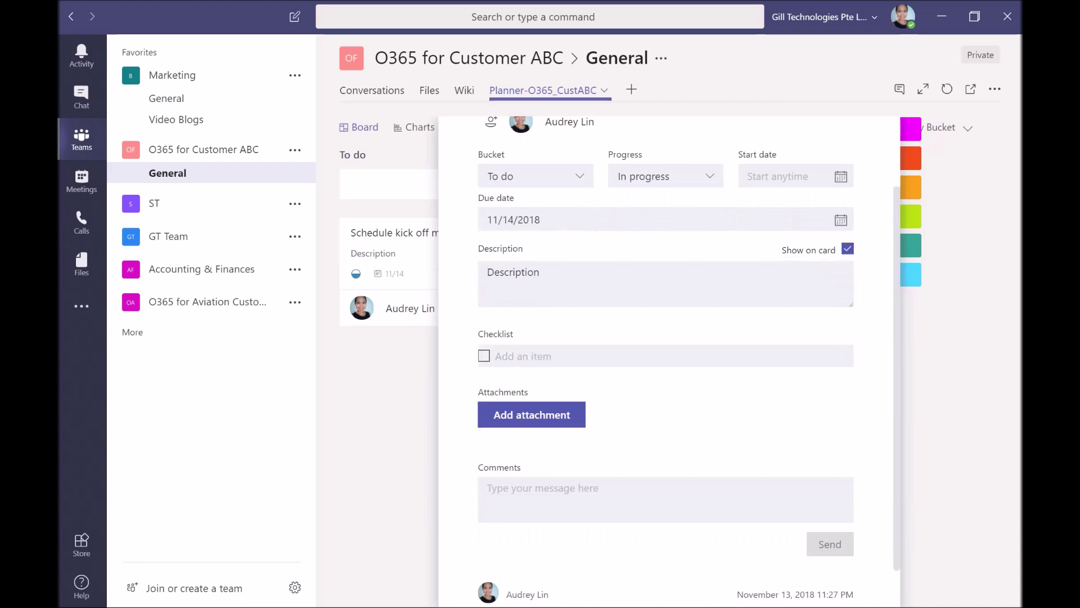
{"action": "type", "text": "Sub tasks 1"}
{"action": "key", "text": "Return"}
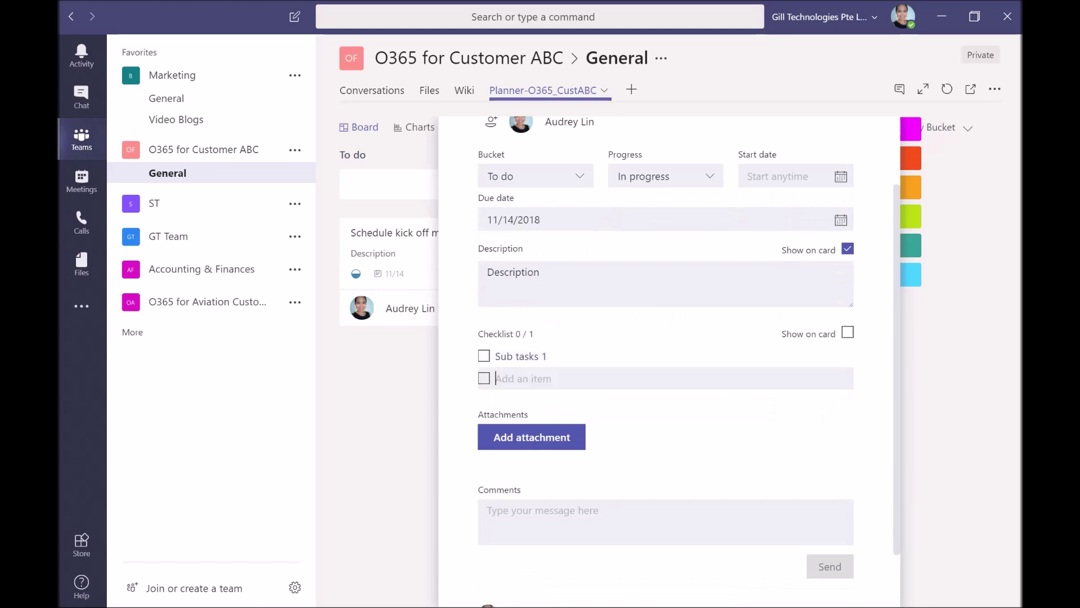
{"action": "type", "text": "Sub tasks2"}
{"action": "key", "text": "Return"}
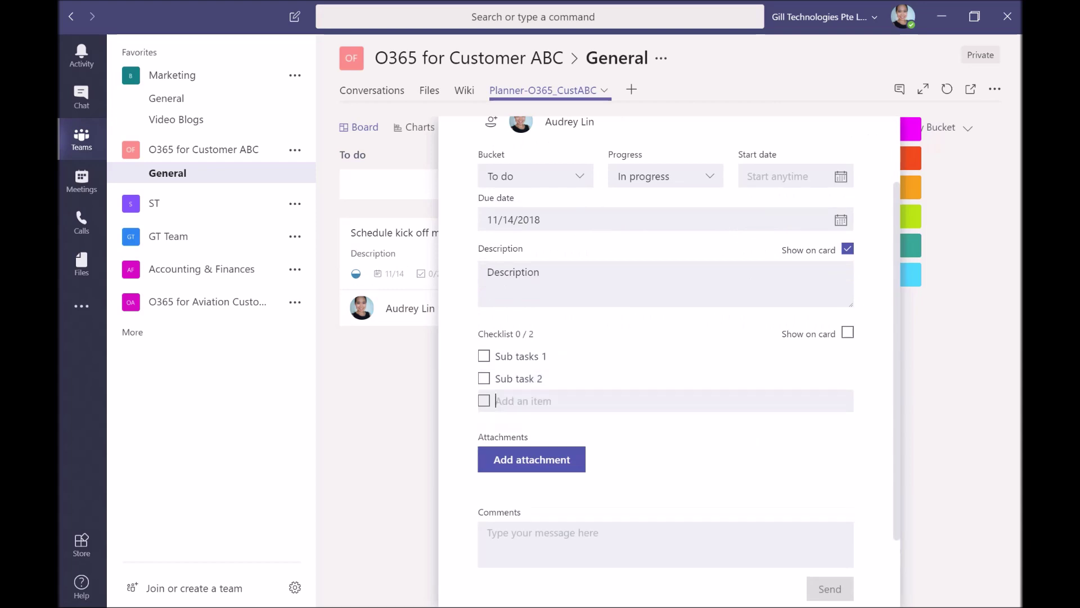
{"action": "type", "text": "Sub taskl 3"}
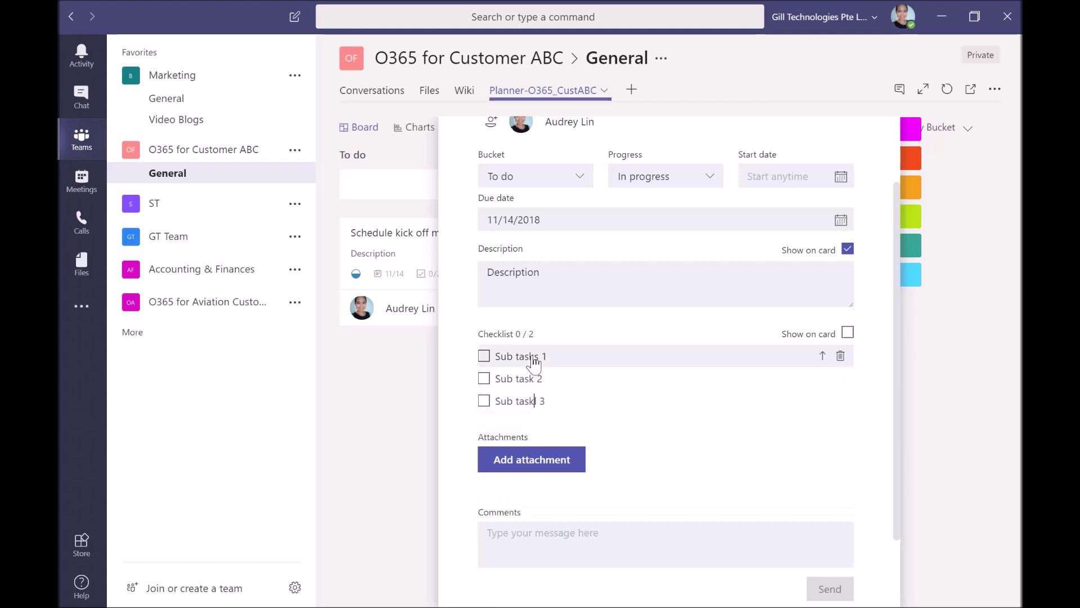
{"action": "left_click", "coordinate": [848, 333]}
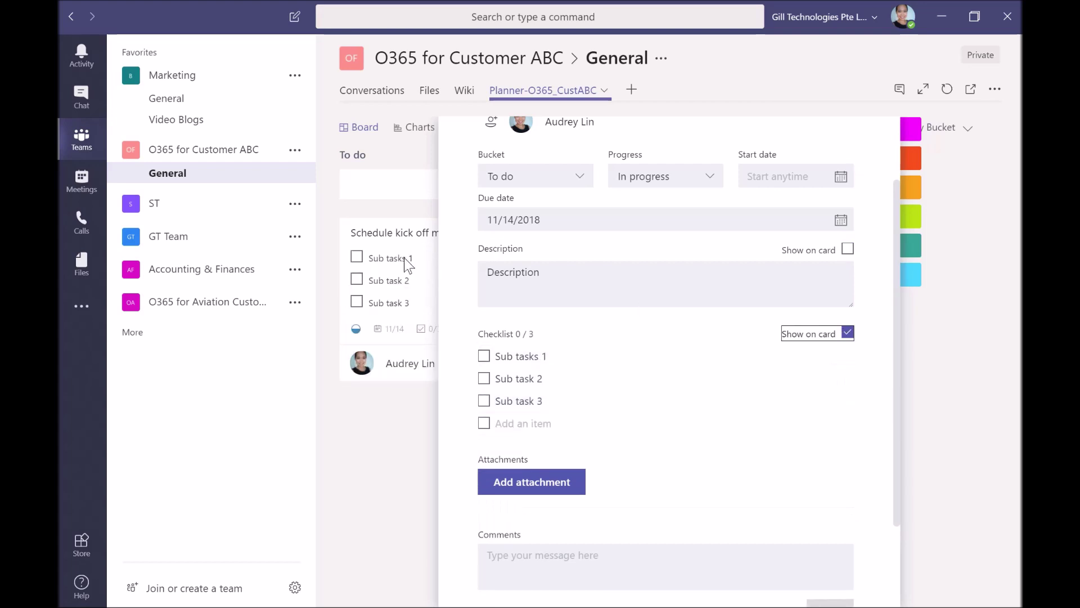
{"action": "left_click", "coordinate": [485, 356]}
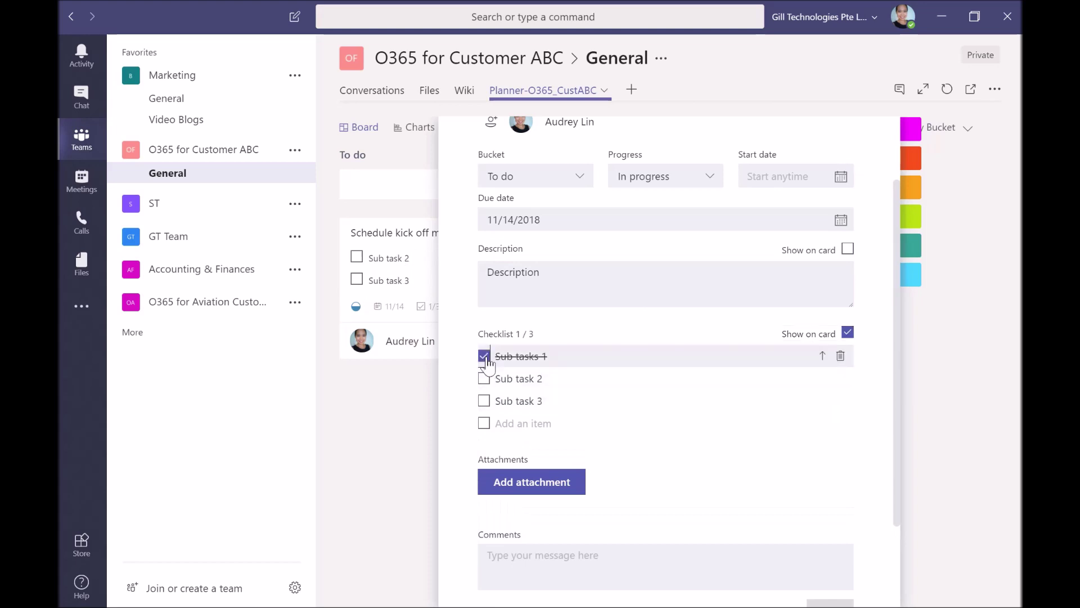
{"action": "scroll", "coordinate": [488, 366], "scroll_direction": "down", "scroll_amount": 3}
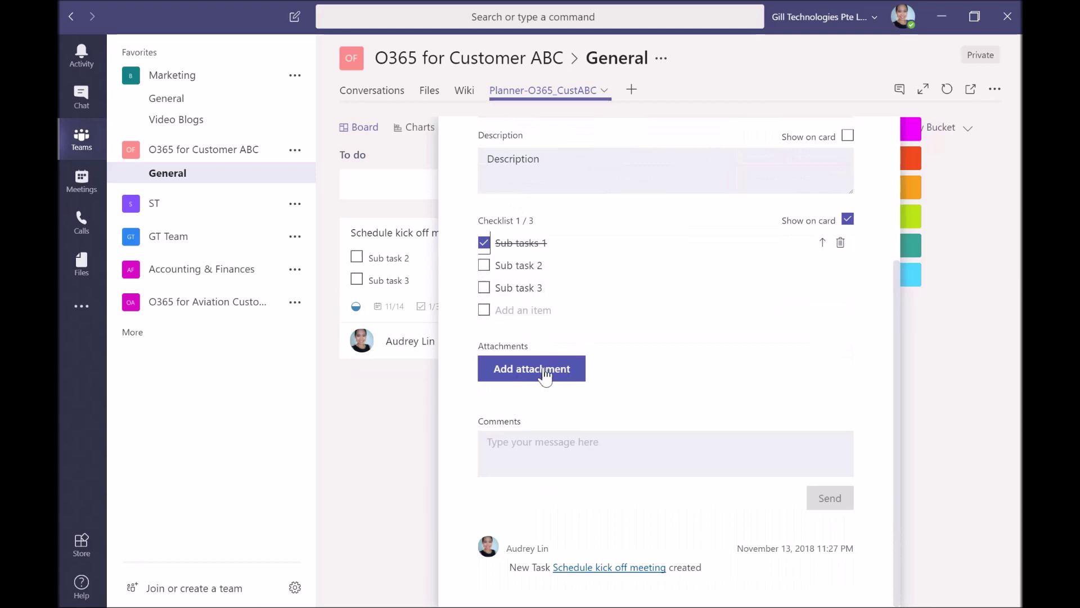
Post the comment 'updates' on the Schedule kick off meeting task
{"action": "scroll", "coordinate": [683, 355], "scroll_direction": "up", "scroll_amount": 3}
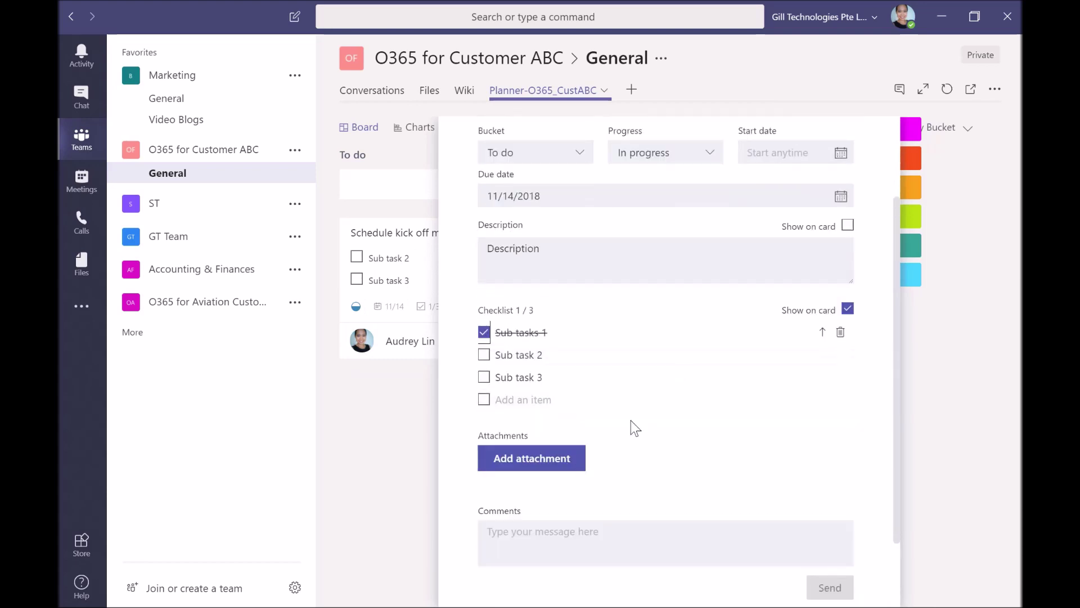
{"action": "scroll", "coordinate": [692, 357], "scroll_direction": "down", "scroll_amount": 3}
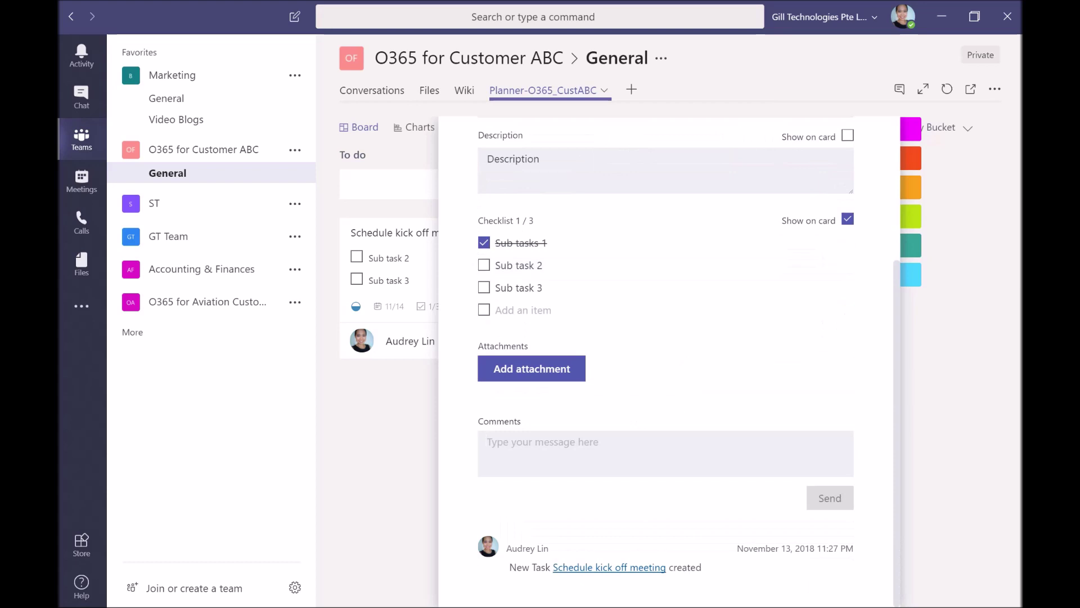
{"action": "type", "text": "updates"}
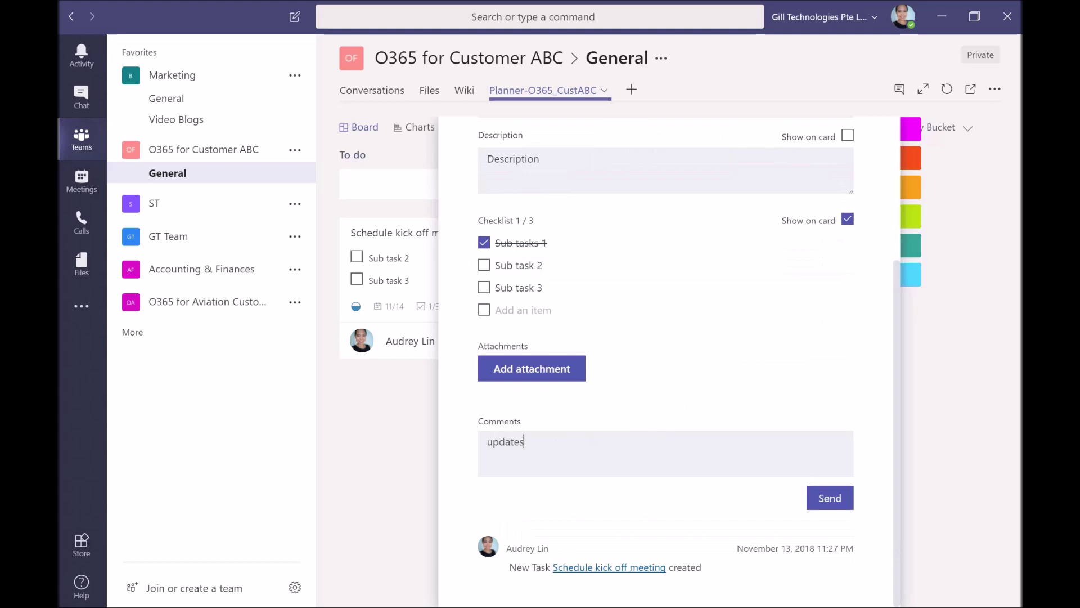
{"action": "left_click", "coordinate": [830, 502]}
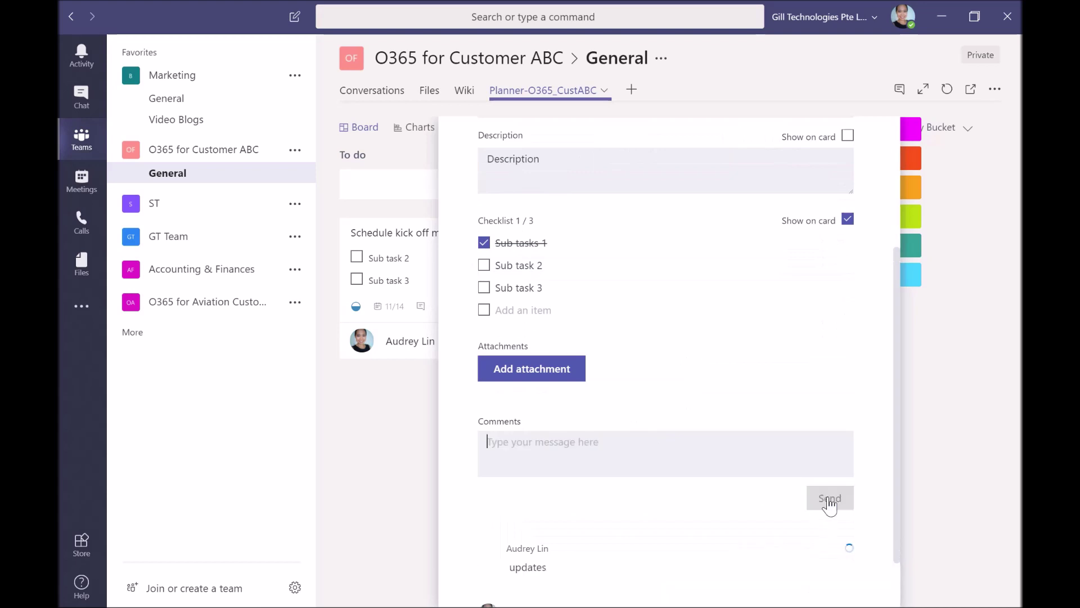
{"action": "scroll", "coordinate": [692, 477], "scroll_direction": "up", "scroll_amount": 3}
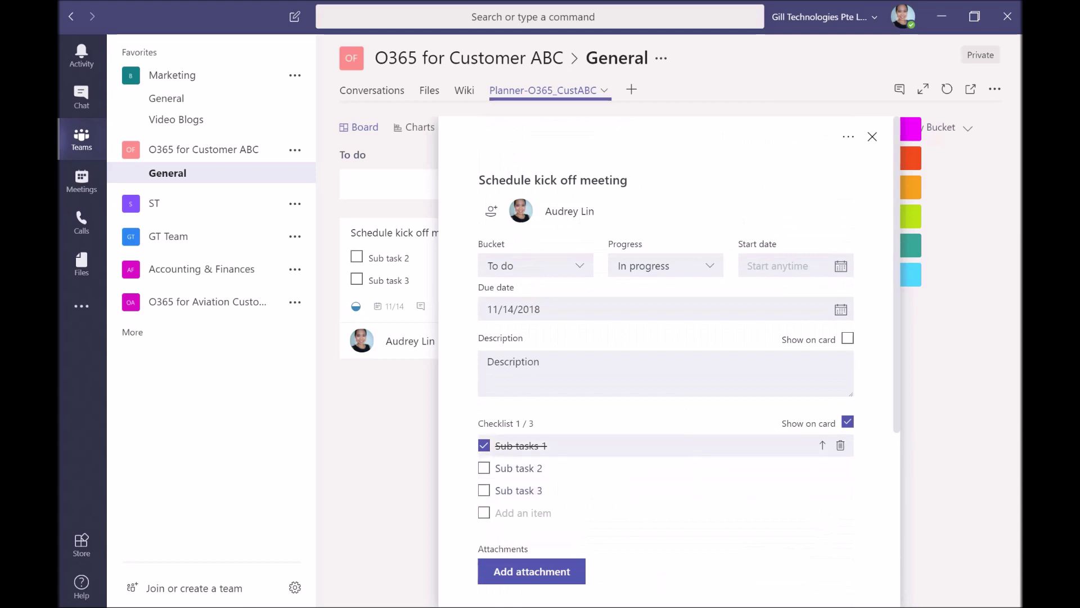
Add the guest member as a second assignee of the task
{"action": "left_click", "coordinate": [491, 211]}
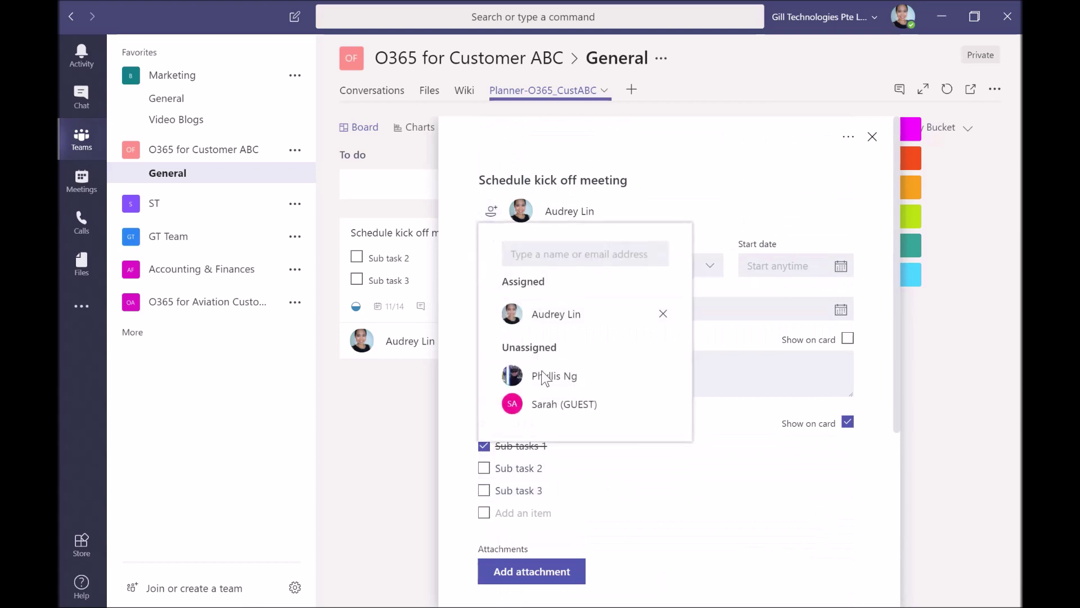
{"action": "left_click", "coordinate": [551, 415]}
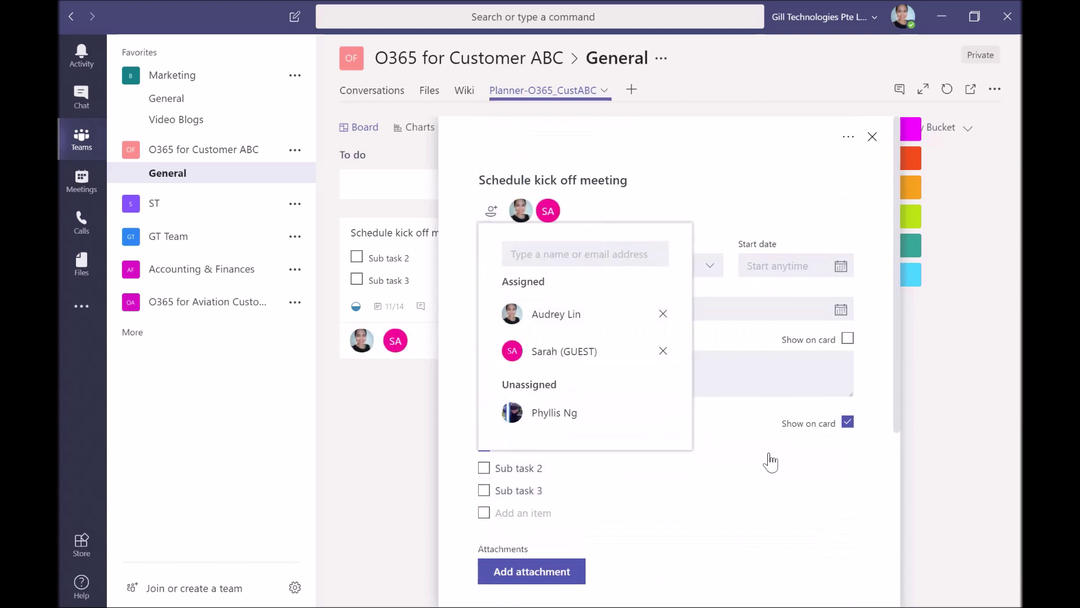
{"action": "left_click", "coordinate": [736, 190]}
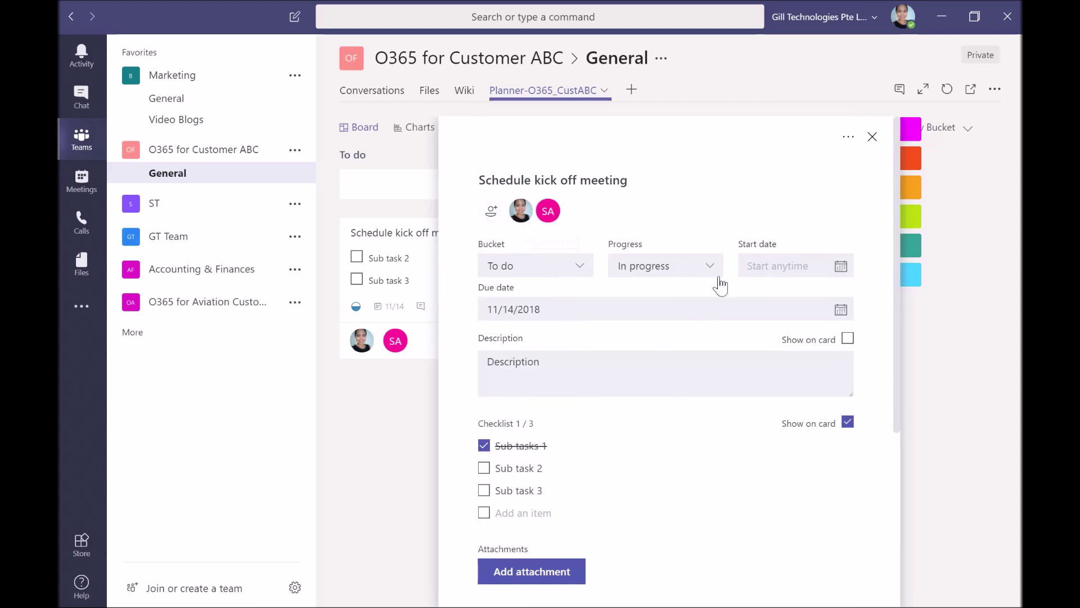
Scroll through the task details, enter 'updates' in the comment box again, and review the Label 1–6 choices
{"action": "scroll", "coordinate": [719, 288], "scroll_direction": "down", "scroll_amount": 5}
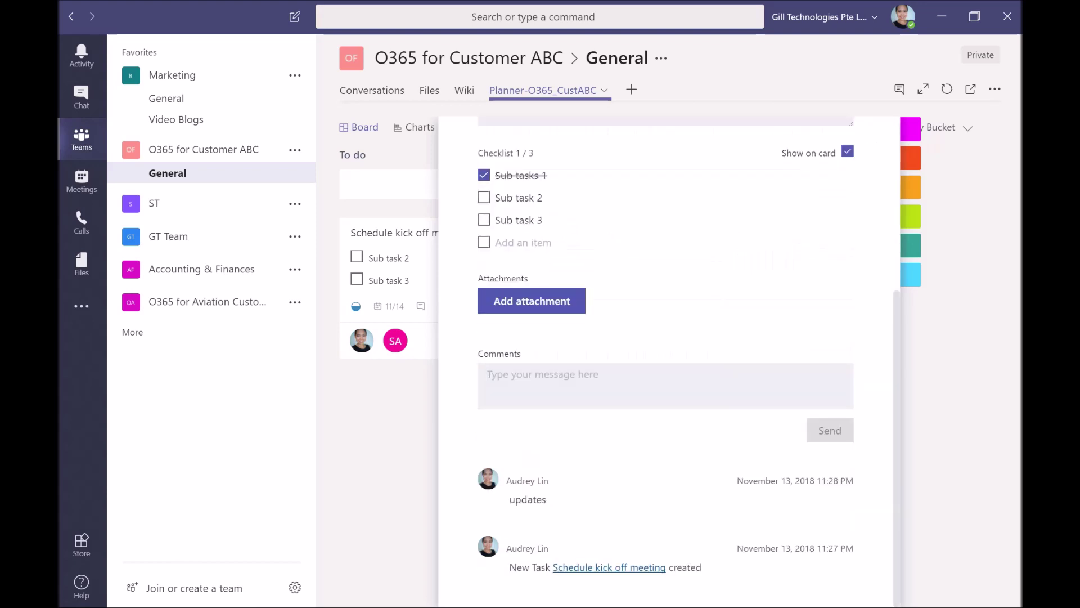
{"action": "type", "text": "updates"}
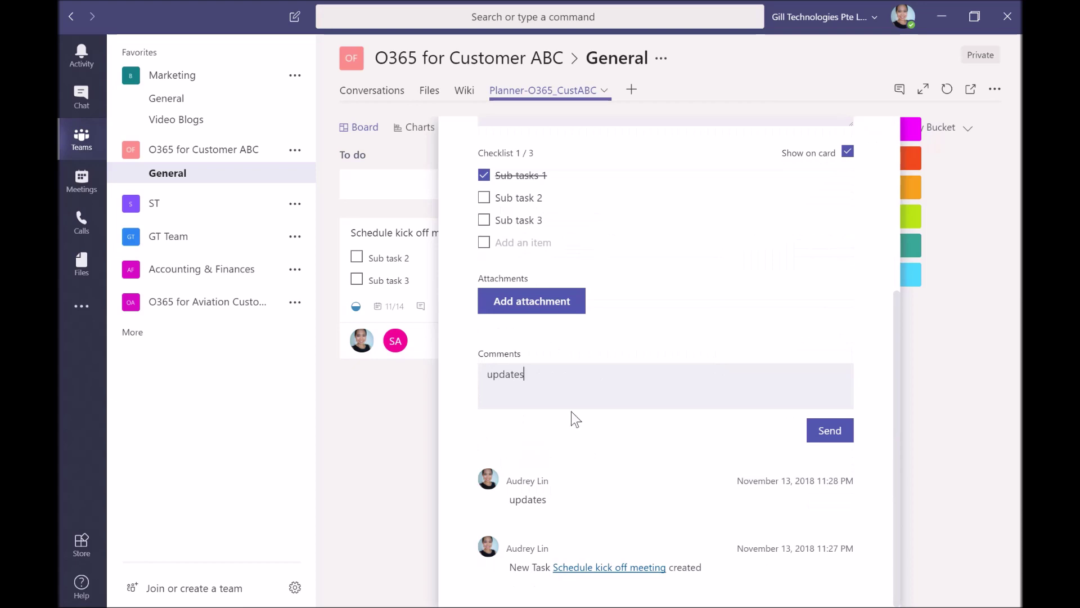
{"action": "scroll", "coordinate": [561, 419], "scroll_direction": "up", "scroll_amount": 5}
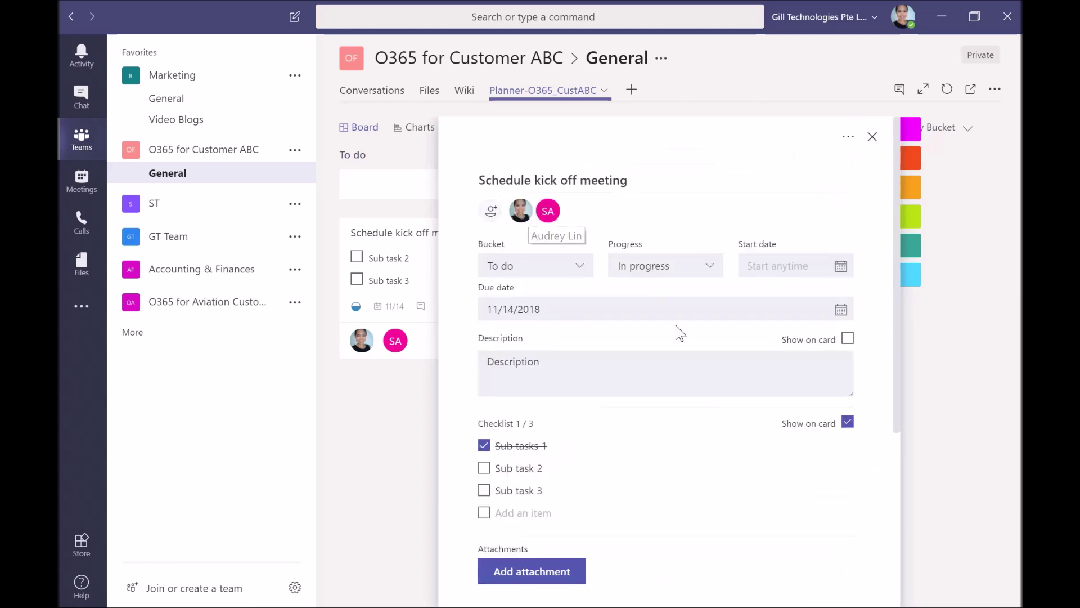
{"action": "scroll", "coordinate": [676, 325], "scroll_direction": "down", "scroll_amount": 5}
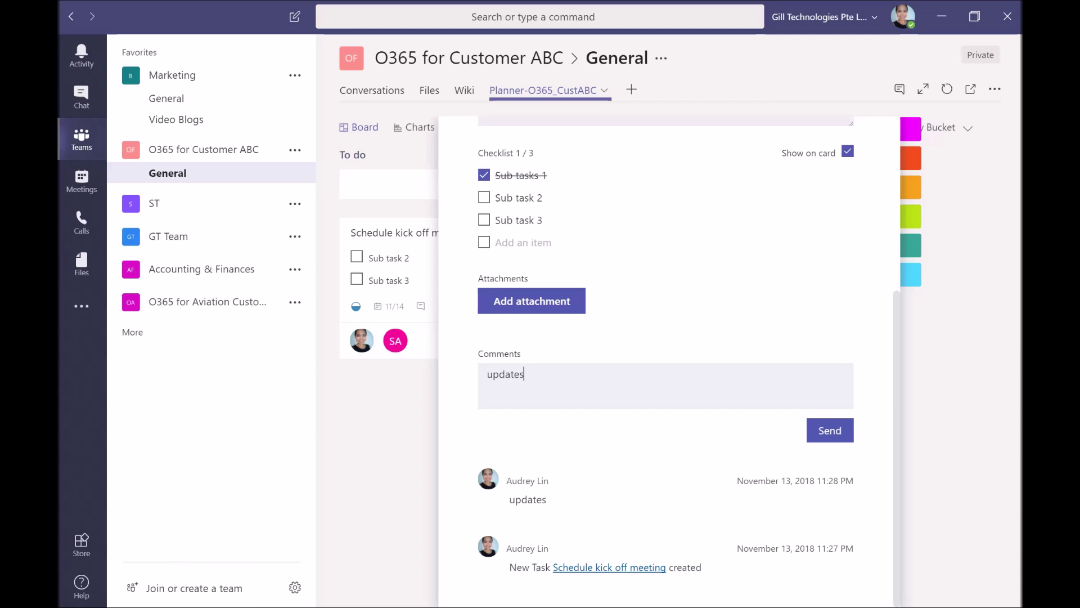
{"action": "scroll", "coordinate": [900, 224], "scroll_direction": "up", "scroll_amount": 5}
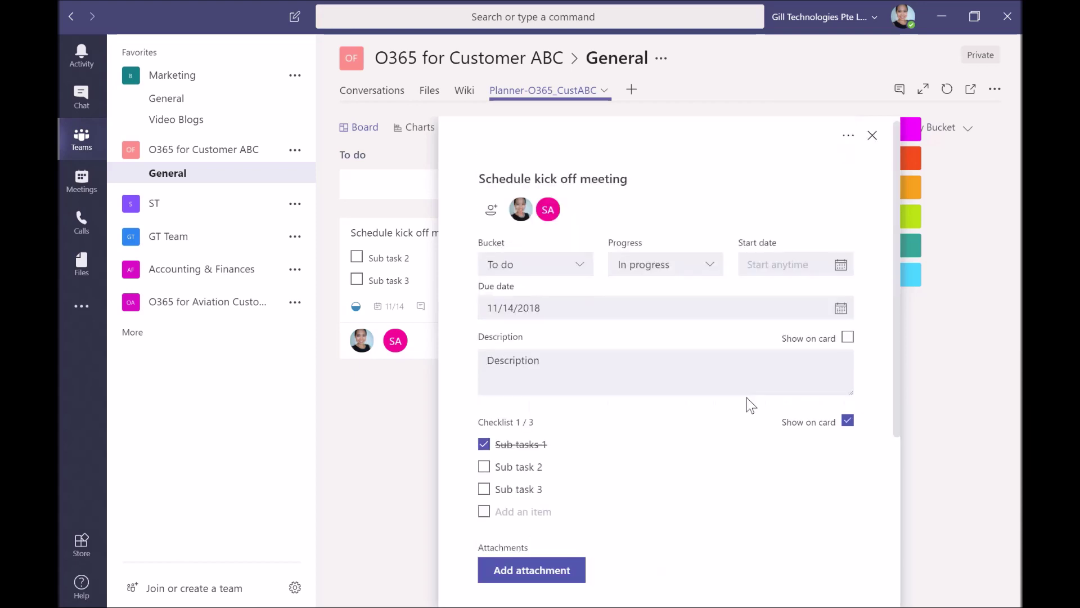
{"action": "mouse_move", "coordinate": [900, 224]}
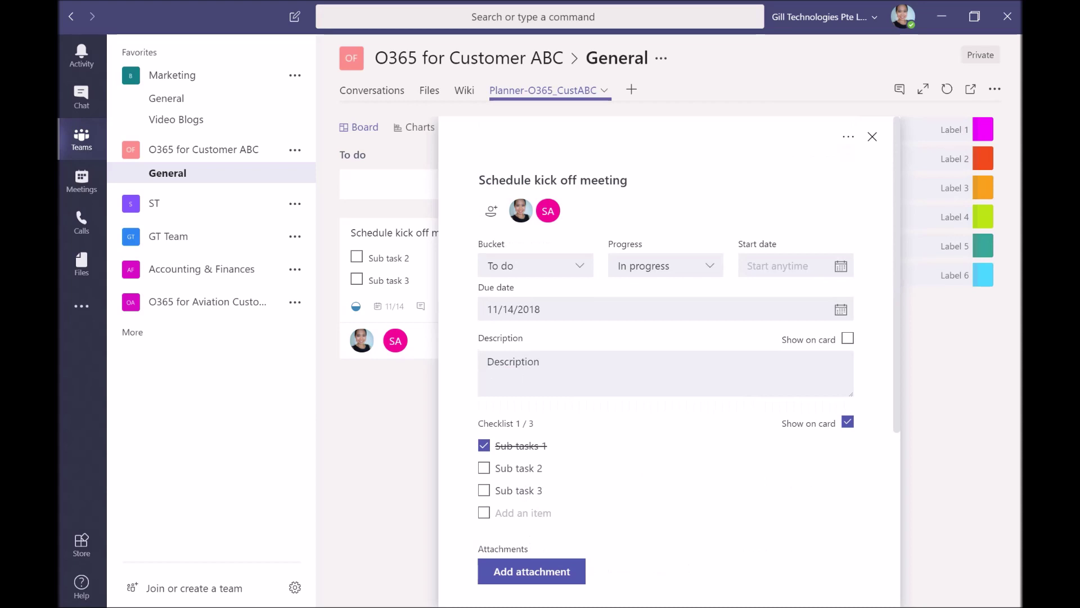
Close the task details to return to the Planner-O365_CustABC board
{"action": "left_click", "coordinate": [873, 137]}
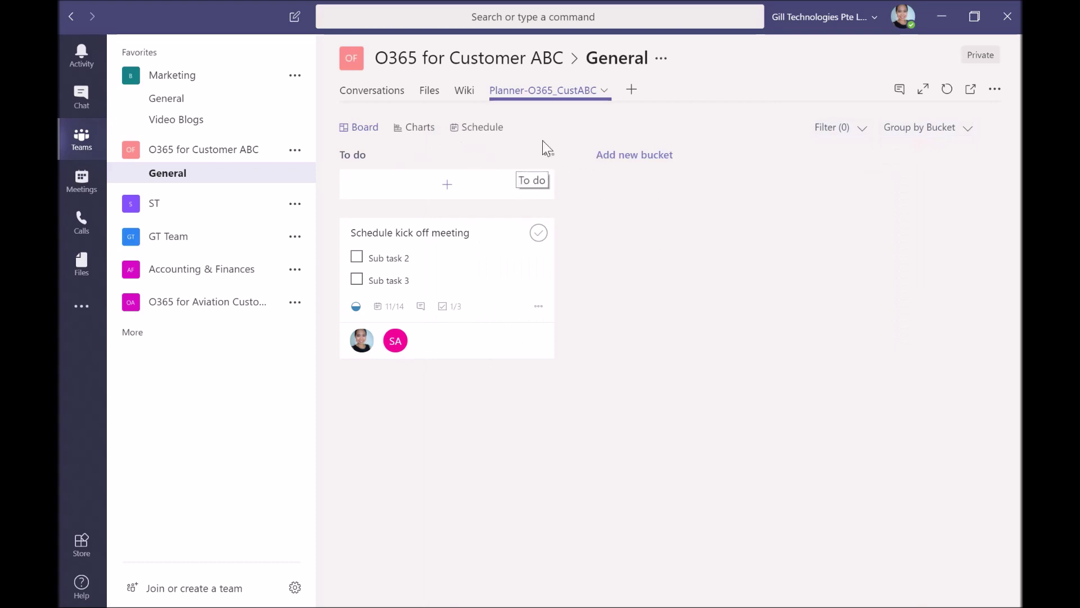
Go to the ST team's General channel and show its Planner-ST tab board
{"action": "left_click", "coordinate": [212, 212]}
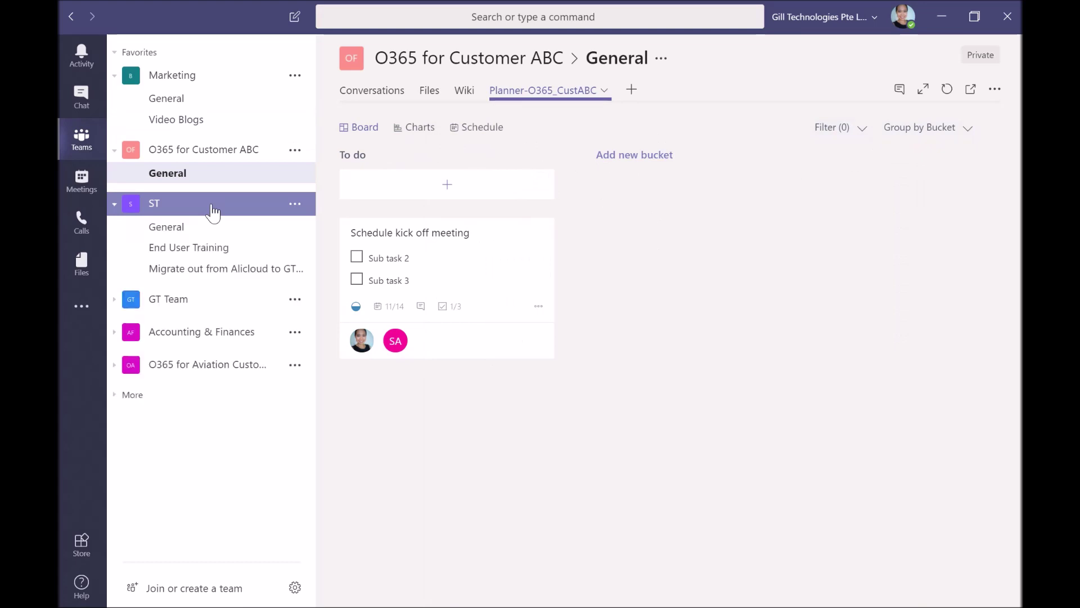
{"action": "left_click", "coordinate": [229, 233]}
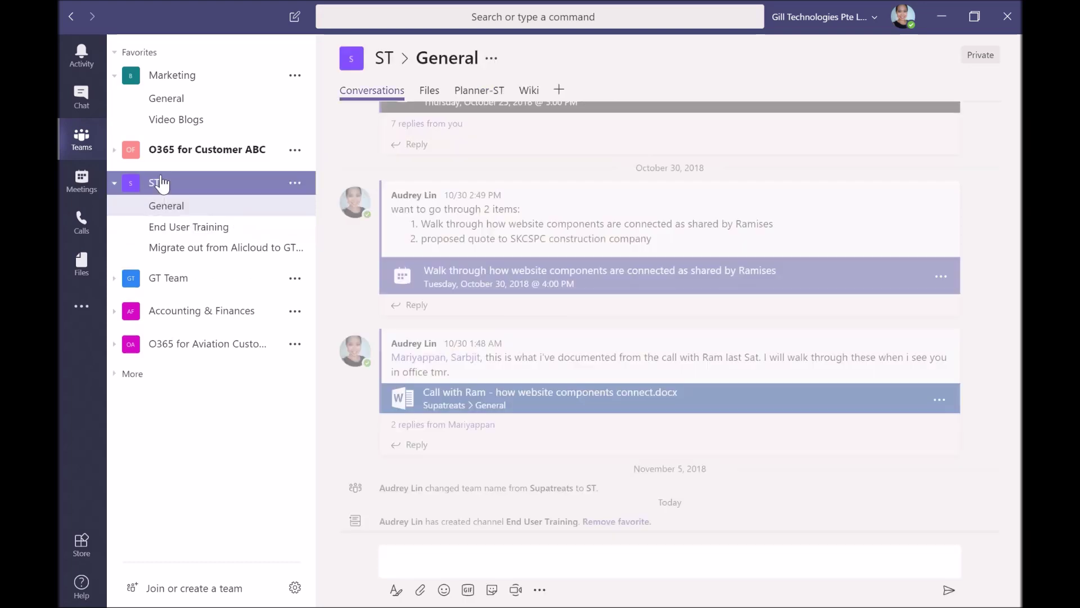
{"action": "left_click", "coordinate": [481, 91]}
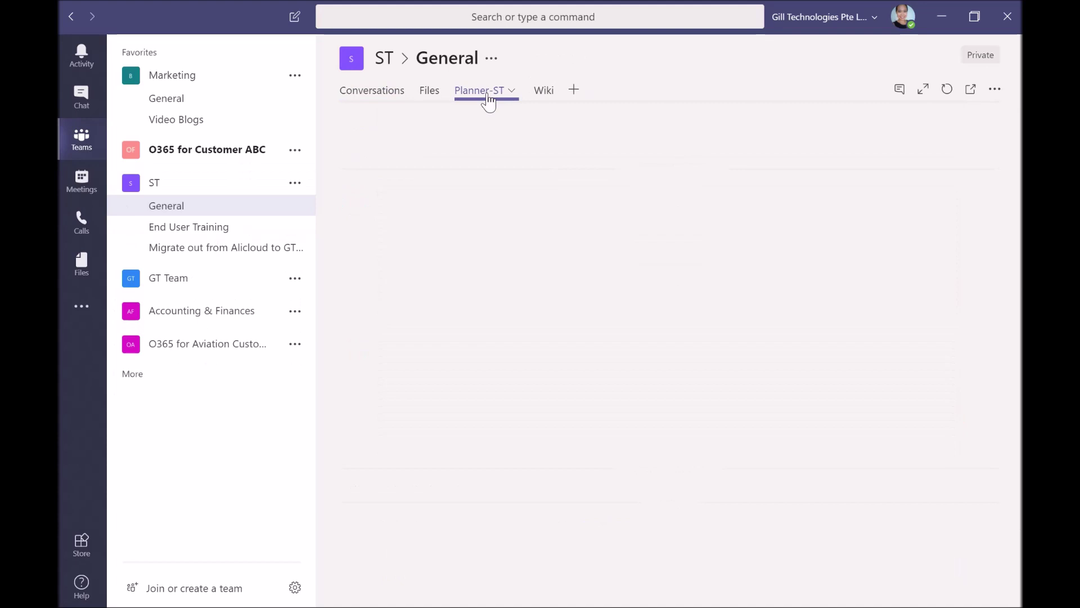
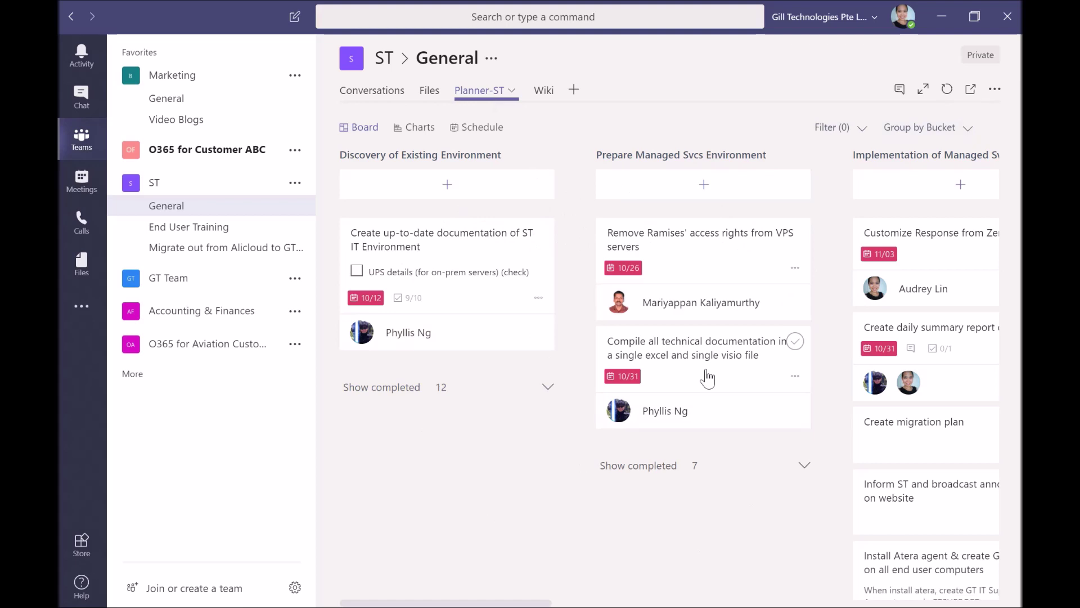
Group the Planner-ST board by Due date into Late, This week and No date, then scroll across it
{"action": "left_click", "coordinate": [973, 135]}
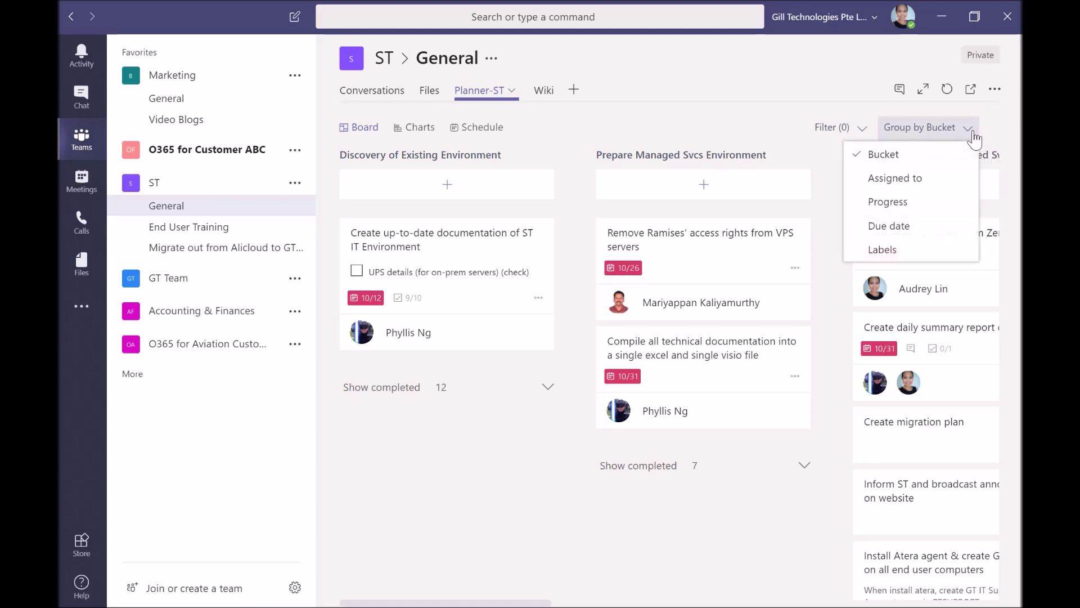
{"action": "left_click", "coordinate": [936, 228]}
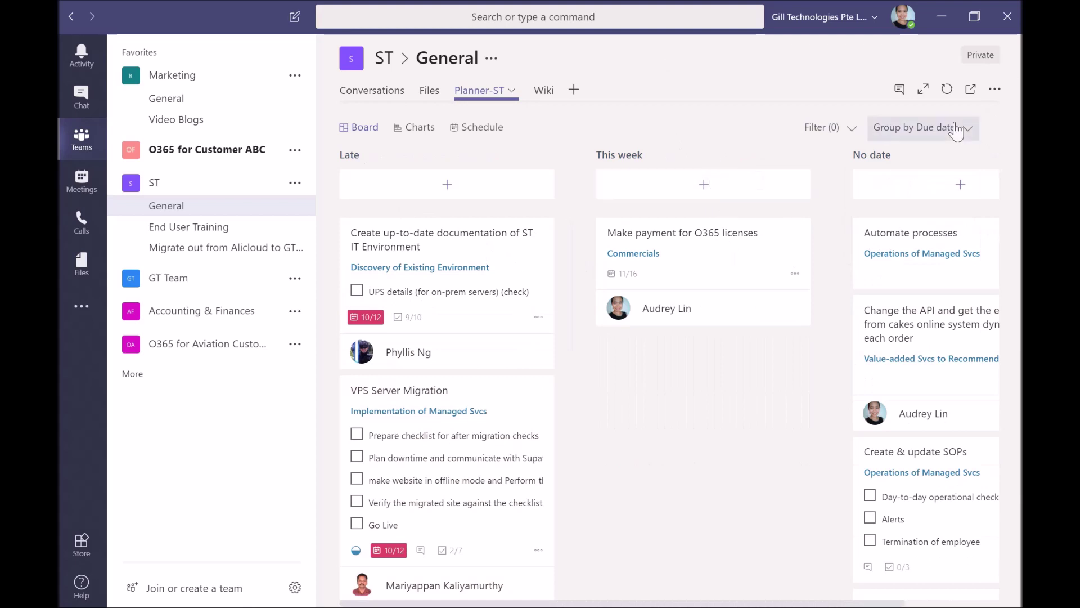
{"action": "left_click_drag", "start_coordinate": [746, 605], "coordinate": [823, 604]}
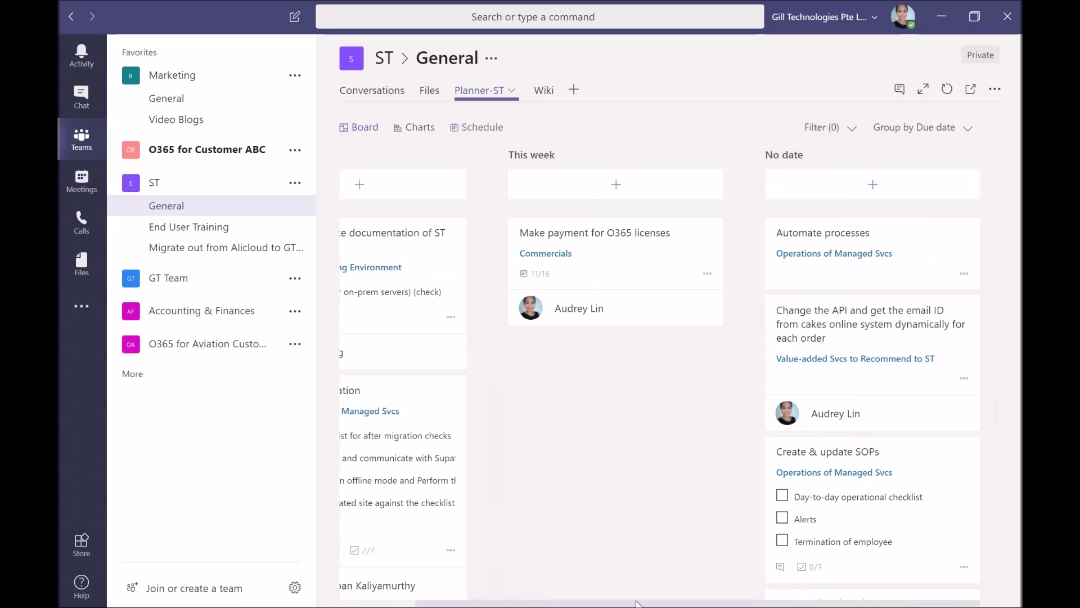
{"action": "left_click_drag", "start_coordinate": [638, 605], "coordinate": [563, 605]}
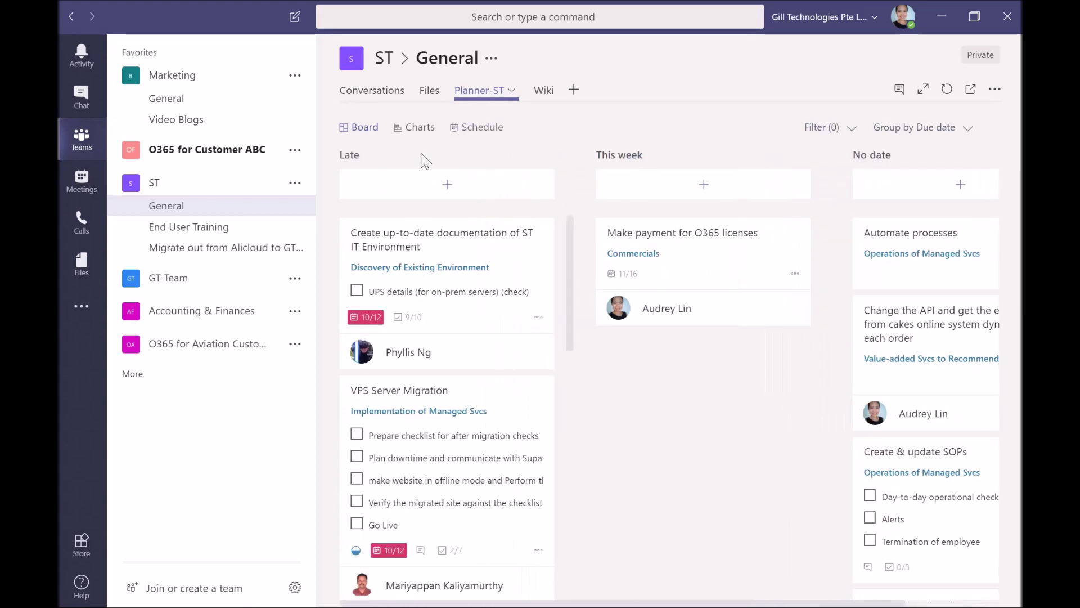
View Planner-ST Charts: 19 tasks left, 12 not started, 7 late, plus Bucket and Members charts
{"action": "left_click", "coordinate": [424, 134]}
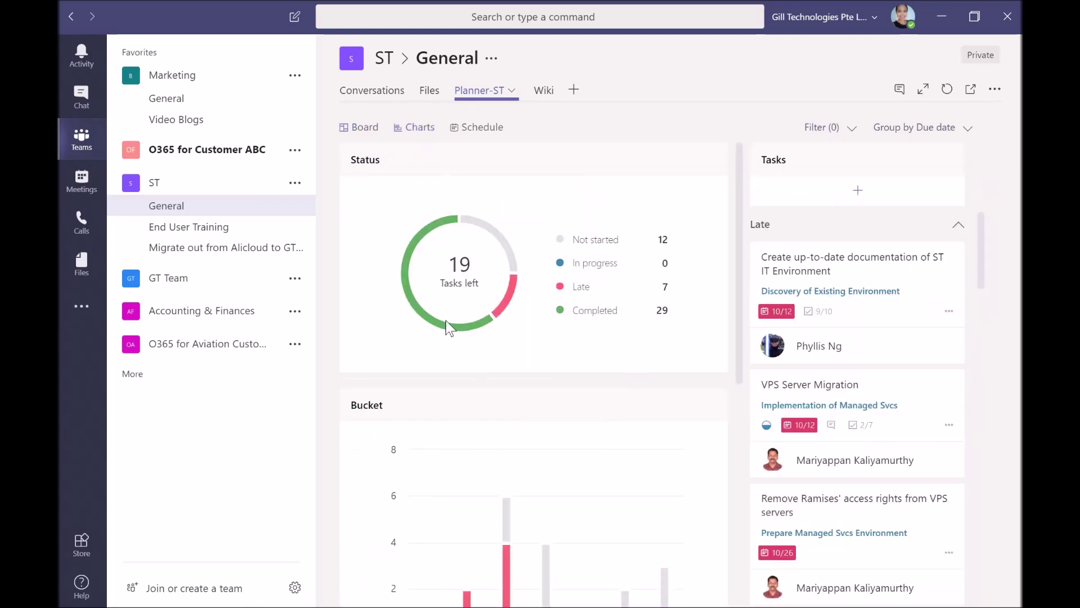
{"action": "mouse_move", "coordinate": [444, 211]}
{"action": "scroll", "coordinate": [622, 253], "scroll_direction": "down", "scroll_amount": 6}
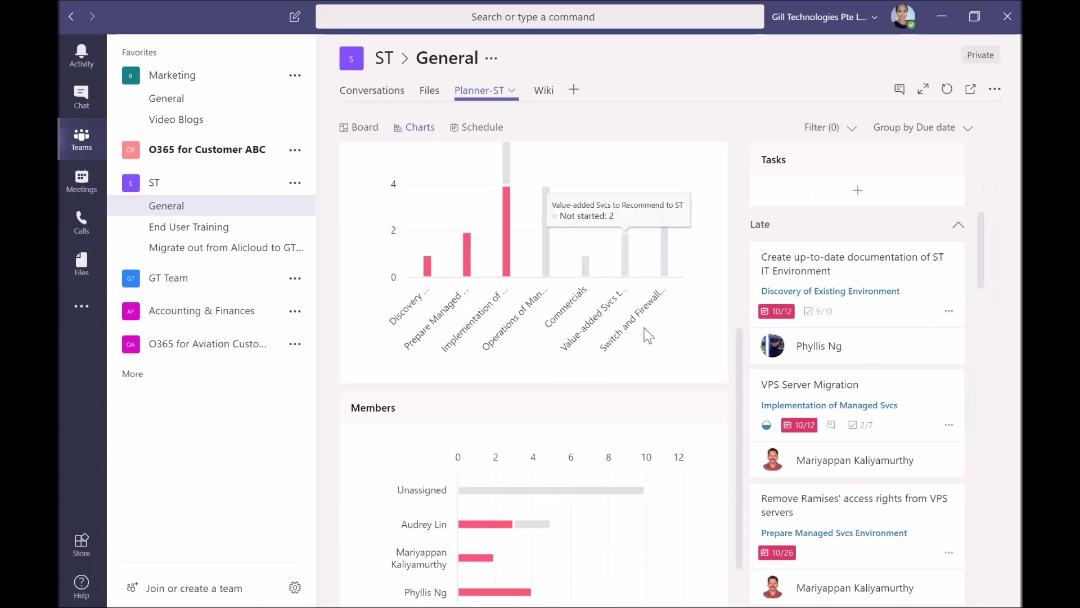
{"action": "scroll", "coordinate": [623, 251], "scroll_direction": "down", "scroll_amount": 1}
{"action": "mouse_move", "coordinate": [443, 453]}
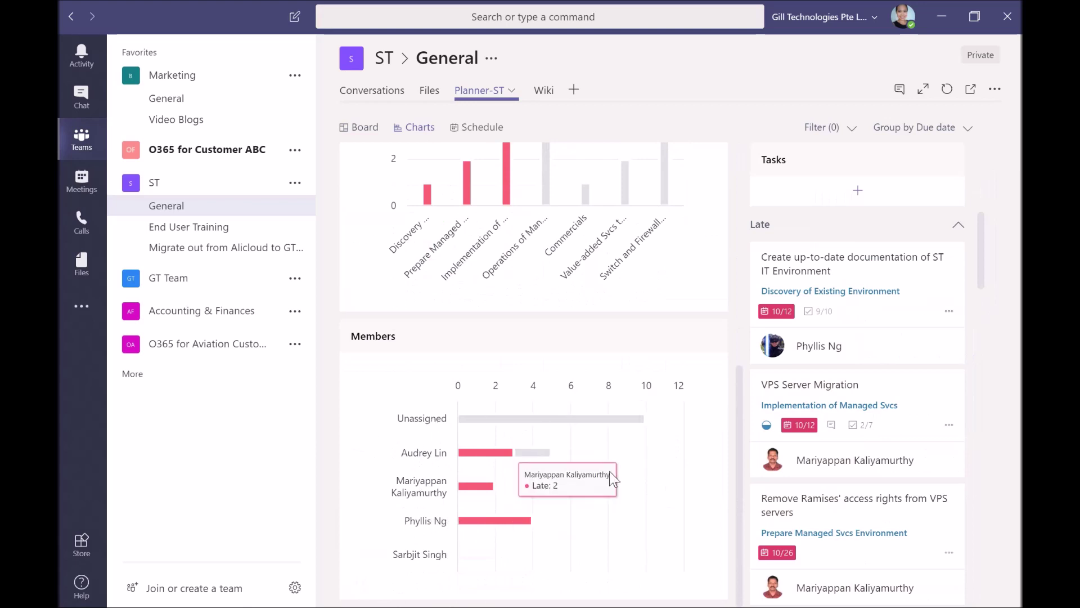
{"action": "scroll", "coordinate": [578, 320], "scroll_direction": "up", "scroll_amount": 7}
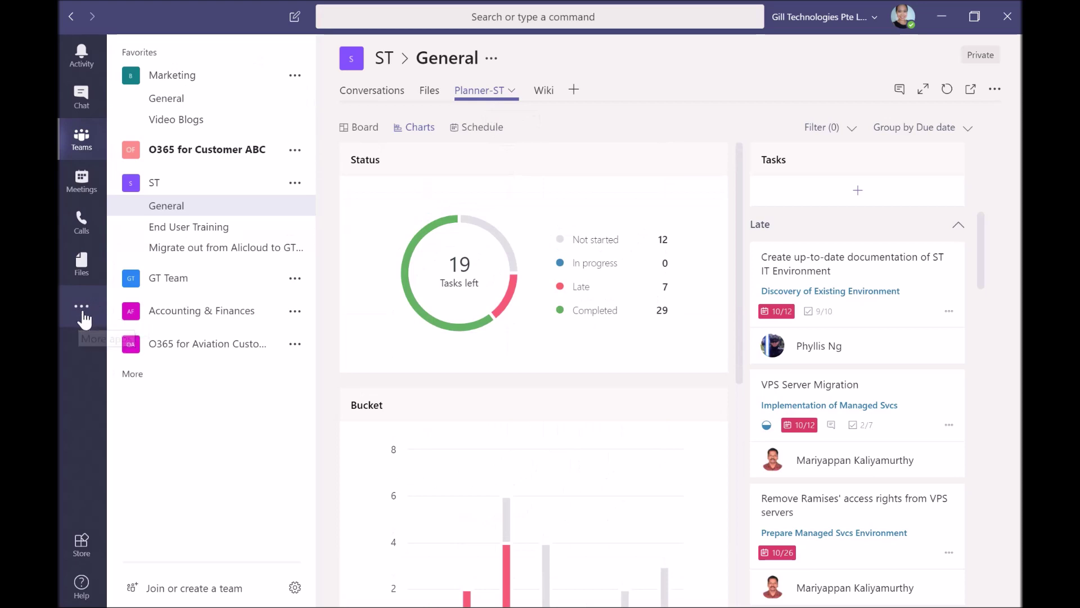
Open the Planner app's My Tasks view and group the tasks by Due date
{"action": "left_click", "coordinate": [84, 317]}
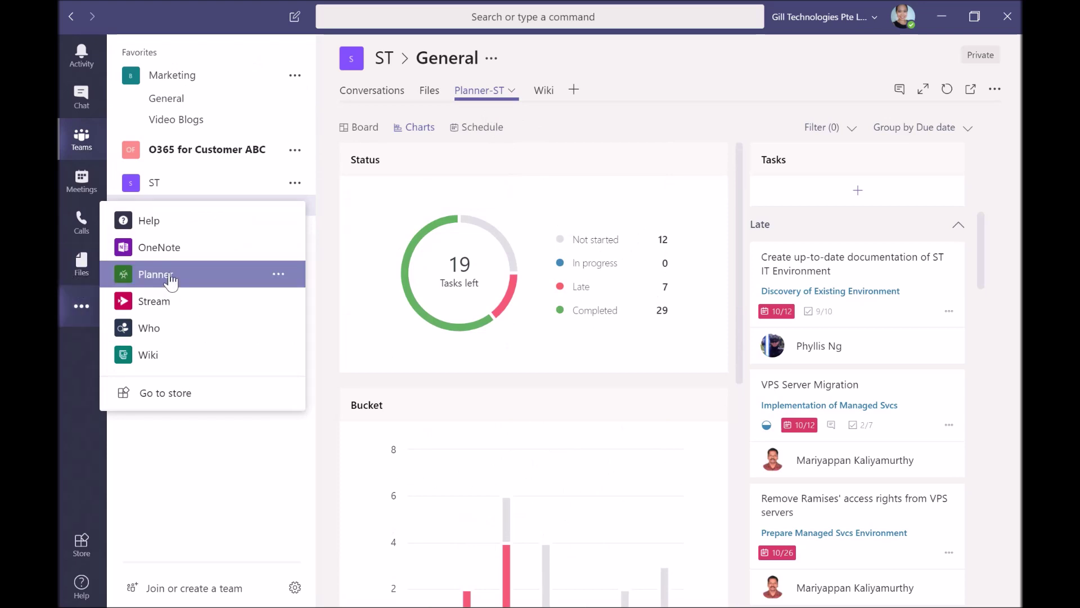
{"action": "left_click", "coordinate": [170, 278]}
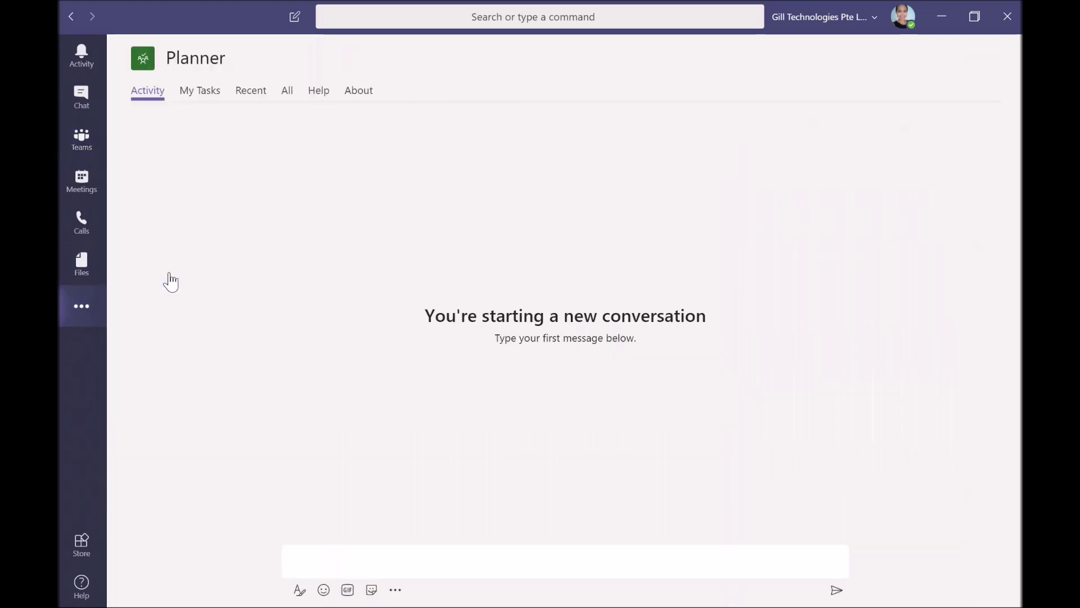
{"action": "left_click", "coordinate": [201, 96]}
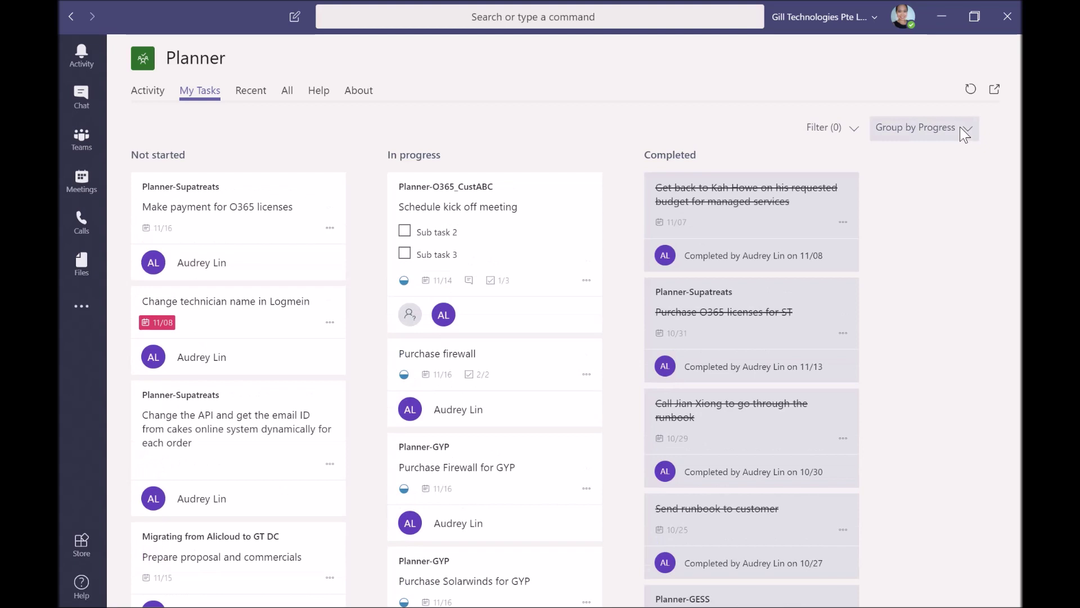
{"action": "left_click", "coordinate": [960, 126]}
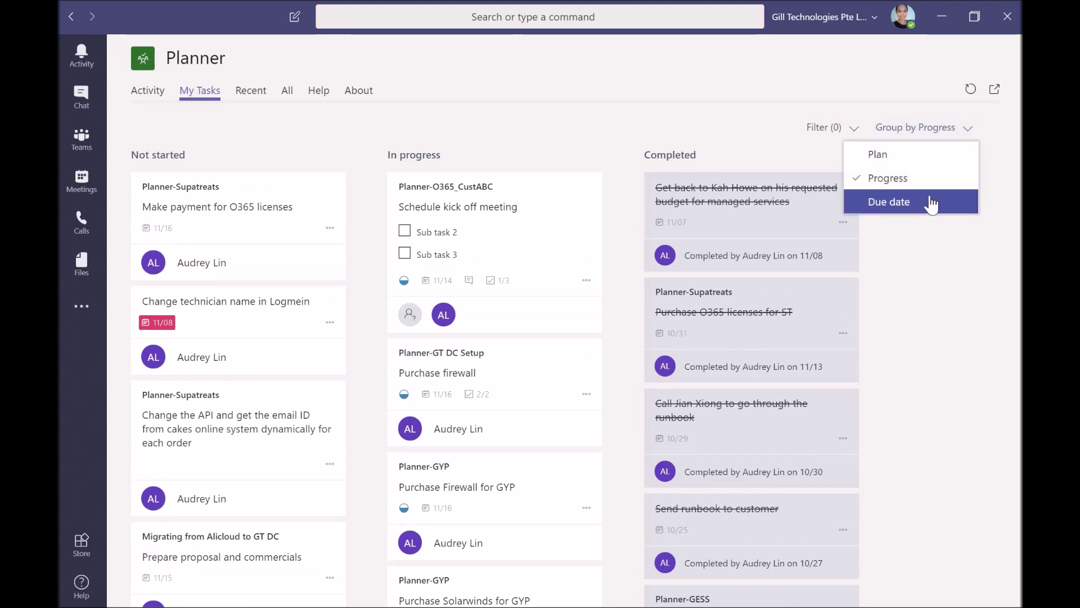
{"action": "left_click", "coordinate": [931, 204]}
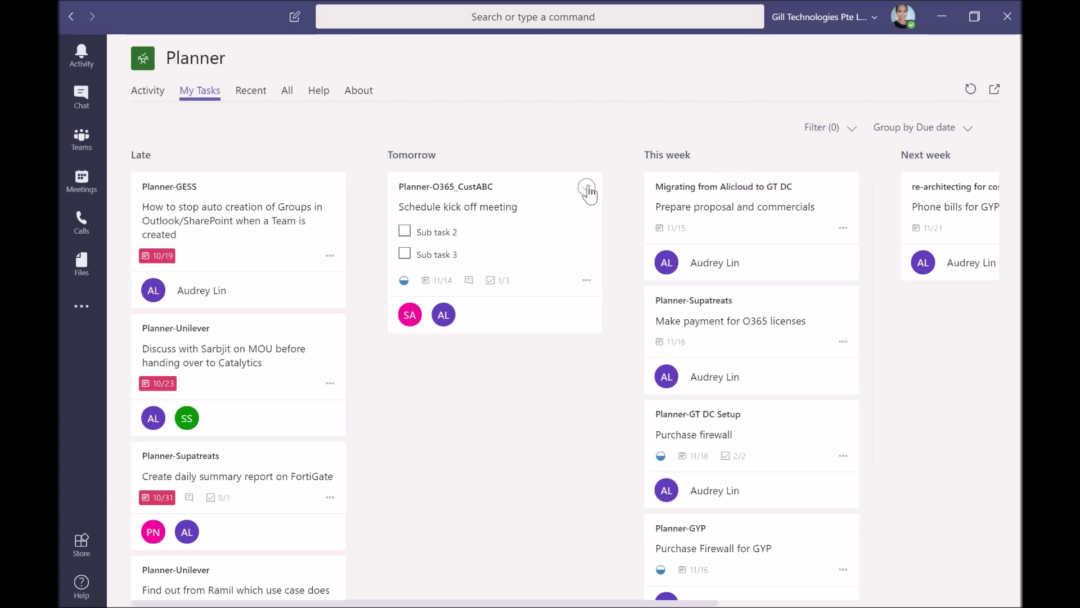
Mark Schedule kick off meeting complete, show then hide completed tasks, and return to Teams
{"action": "left_click", "coordinate": [587, 187]}
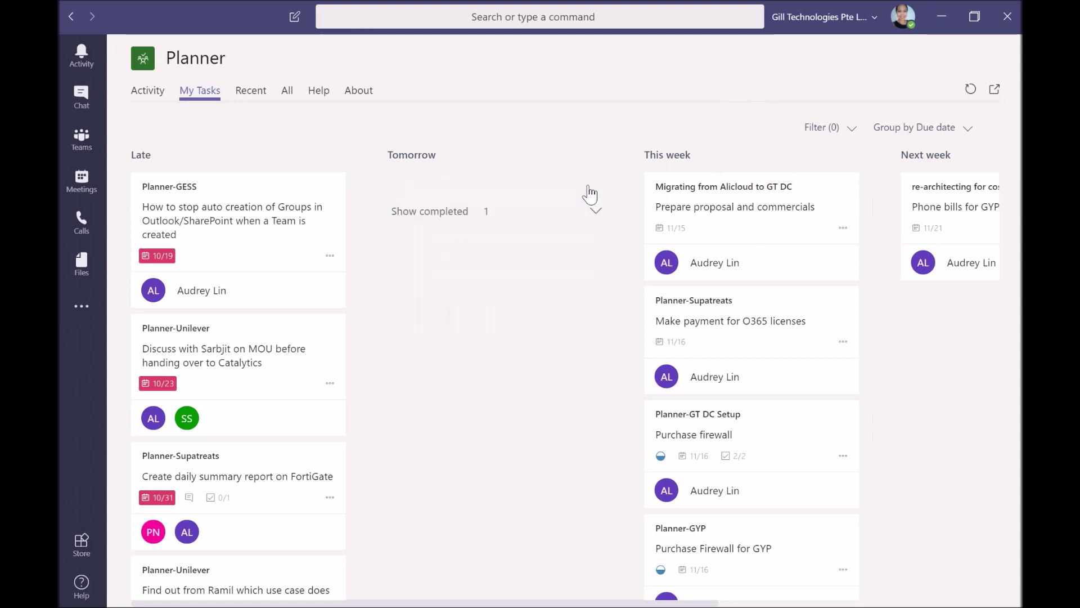
{"action": "left_click", "coordinate": [450, 222]}
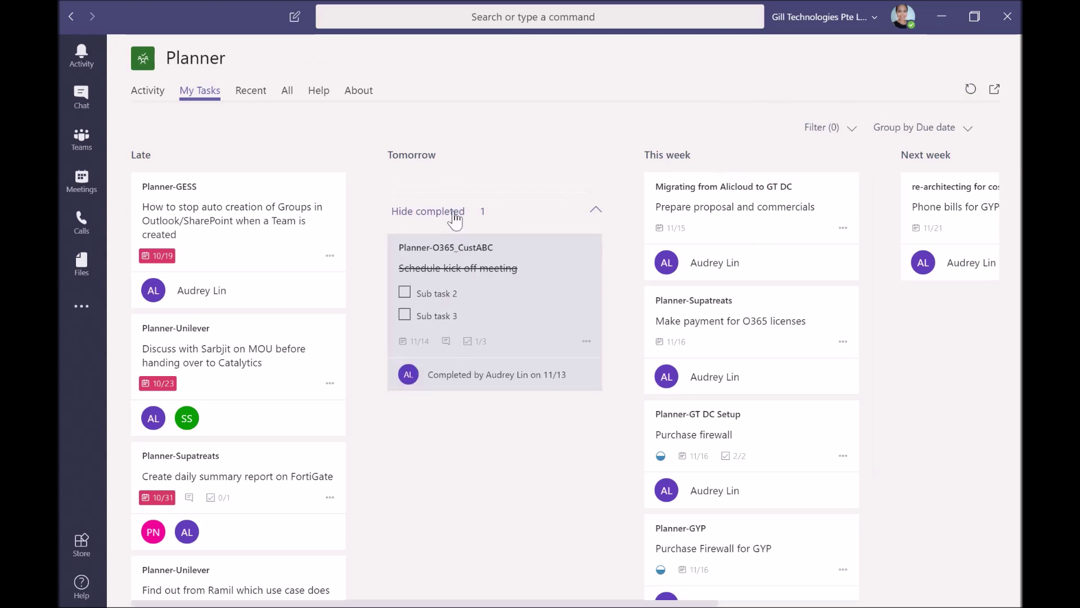
{"action": "left_click", "coordinate": [456, 217]}
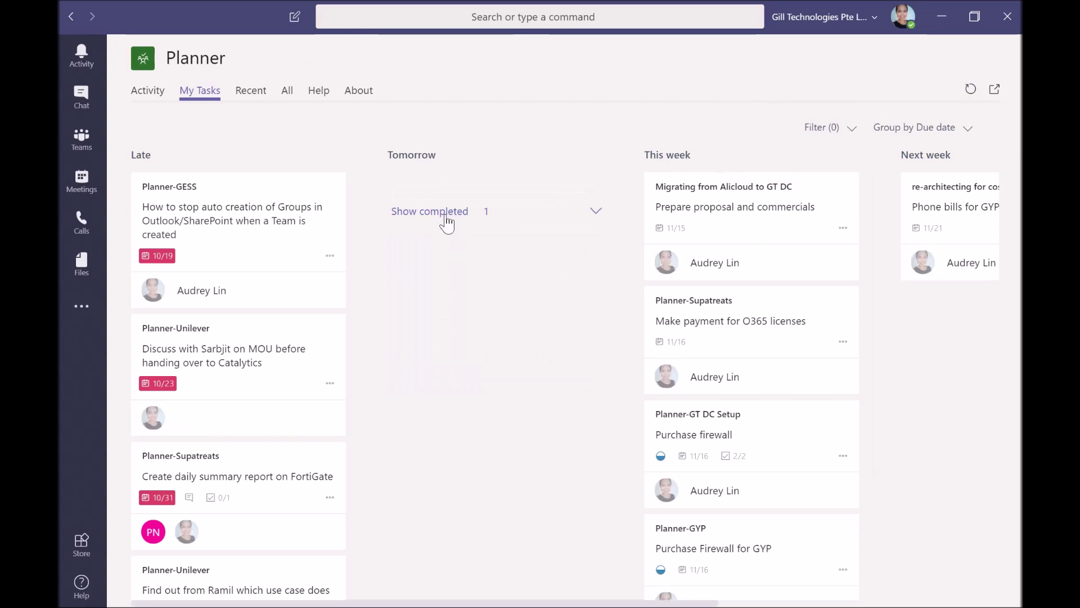
{"action": "left_click", "coordinate": [81, 146]}
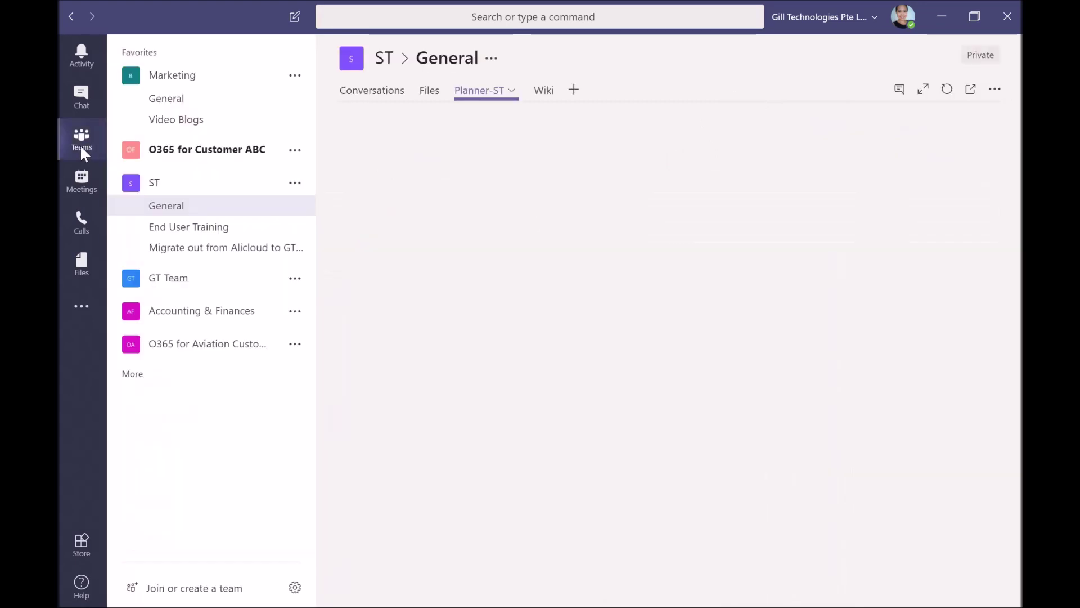
Open the O365 for Customer ABC General channel, collapse ST, and bring up the Meet now panel
{"action": "left_click", "coordinate": [204, 152]}
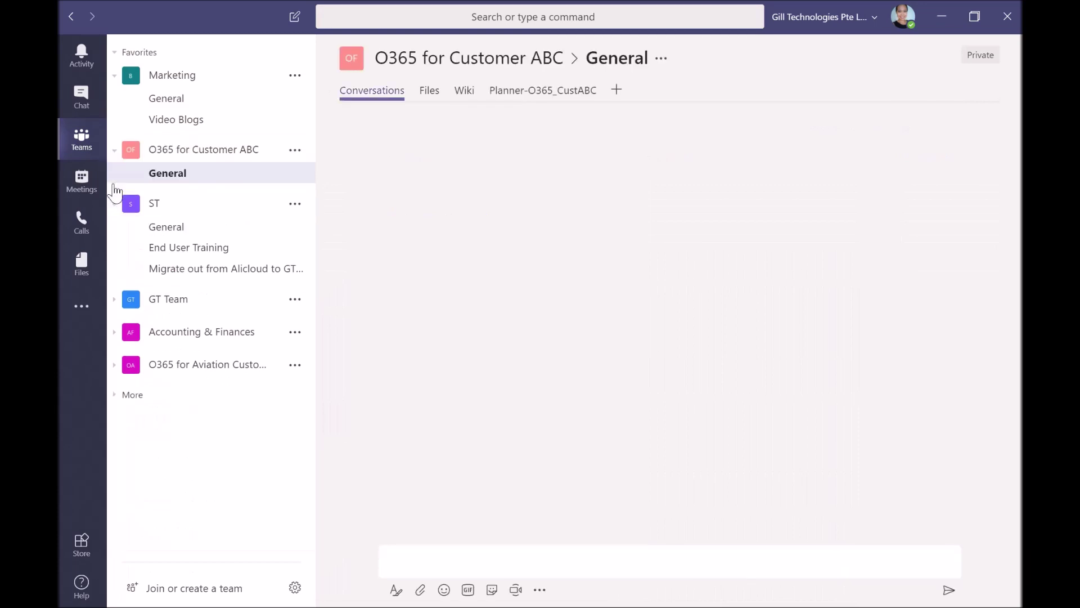
{"action": "left_click", "coordinate": [114, 203]}
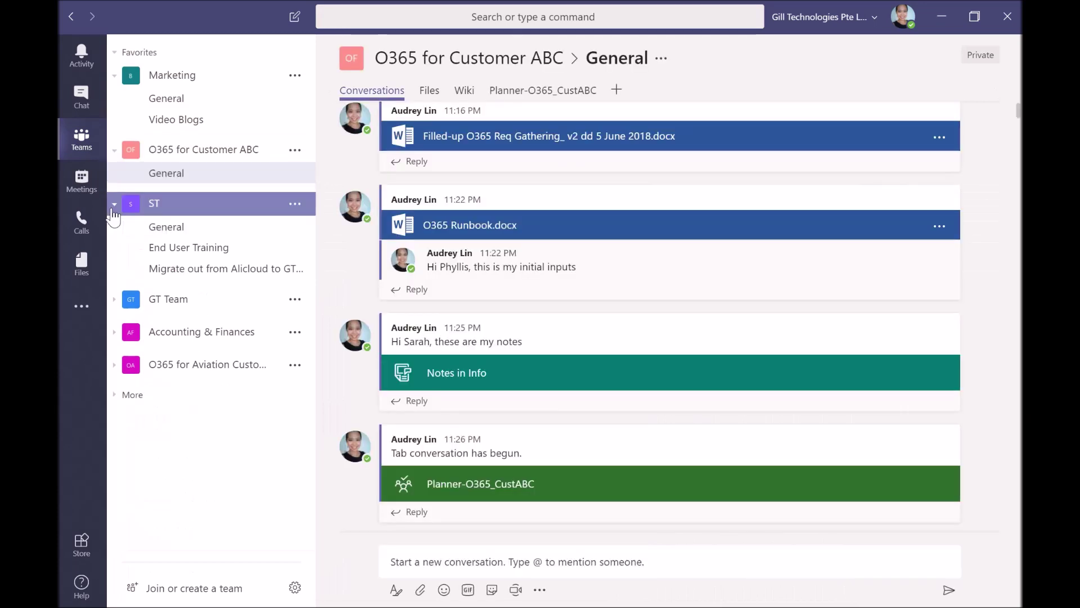
{"action": "left_click", "coordinate": [256, 152]}
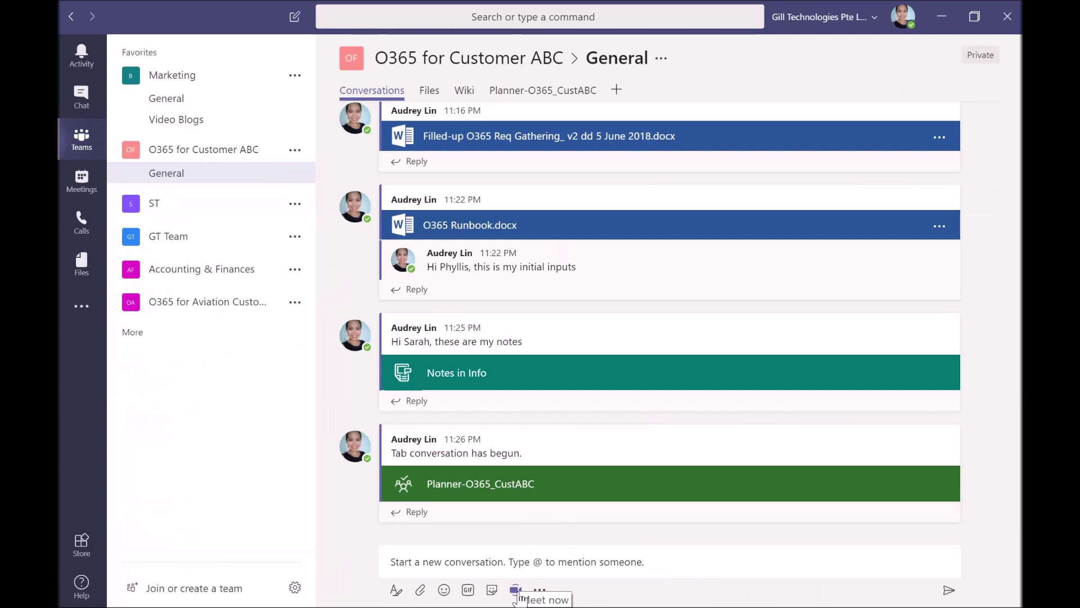
{"action": "left_click", "coordinate": [515, 591]}
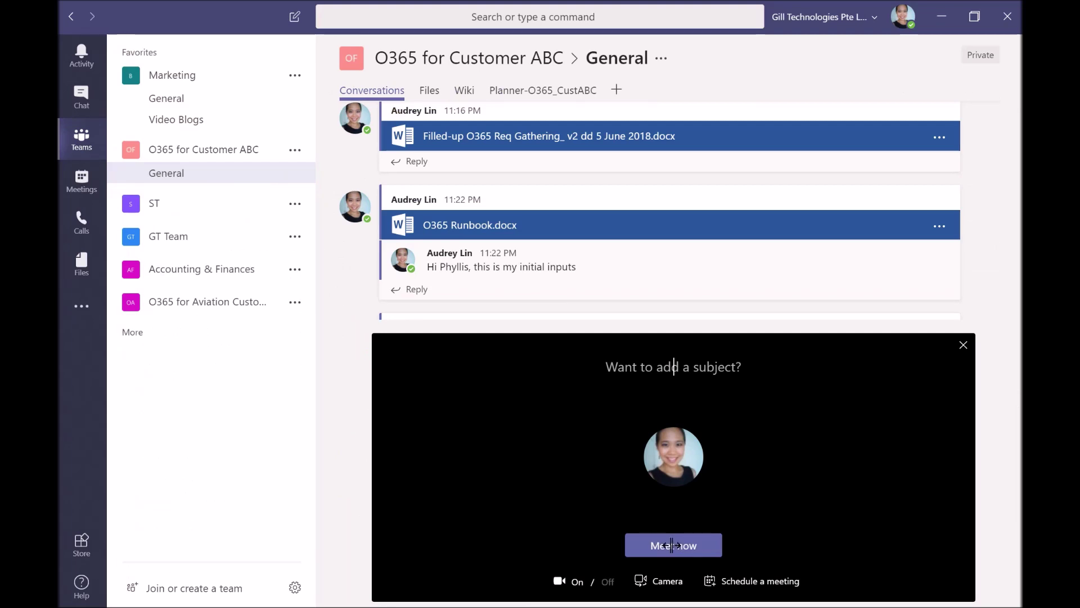
Start the meeting immediately with the camera off and start recording via More actions
{"action": "left_click", "coordinate": [672, 545]}
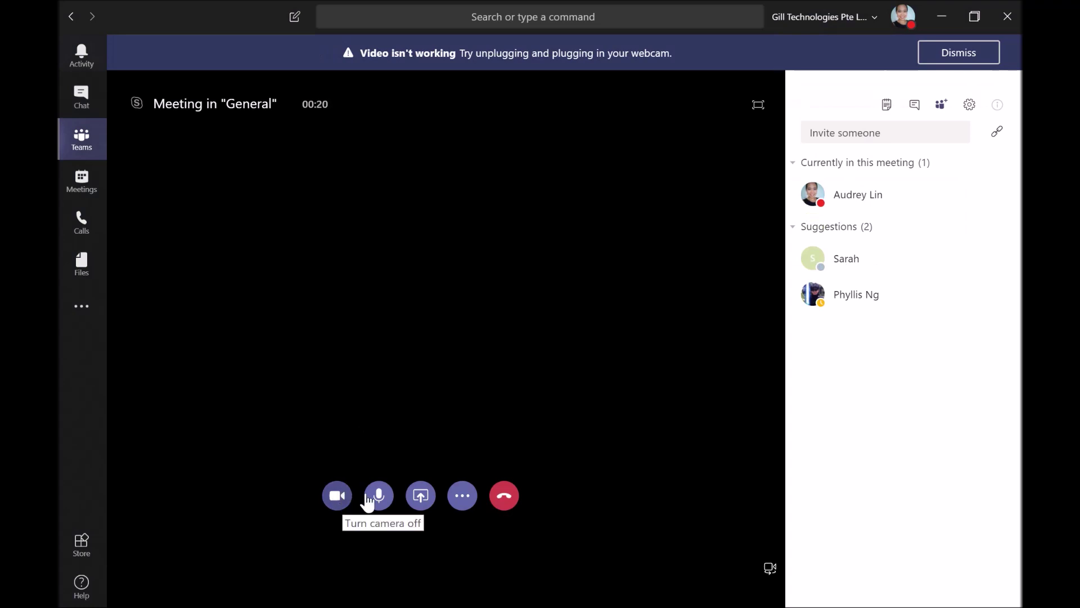
{"action": "left_click", "coordinate": [338, 501]}
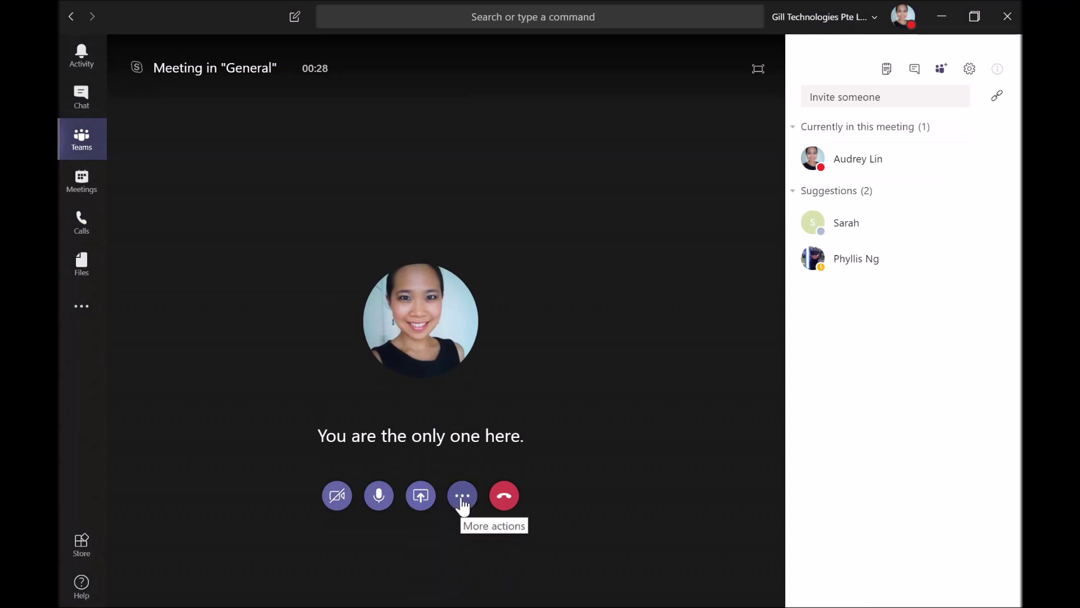
{"action": "left_click", "coordinate": [428, 500]}
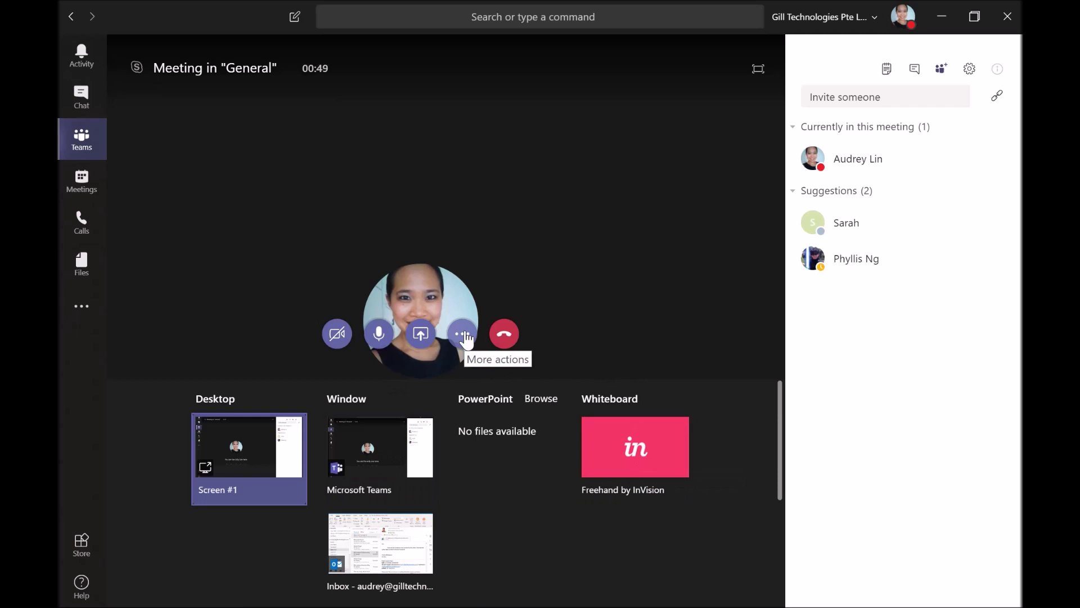
{"action": "left_click", "coordinate": [463, 335]}
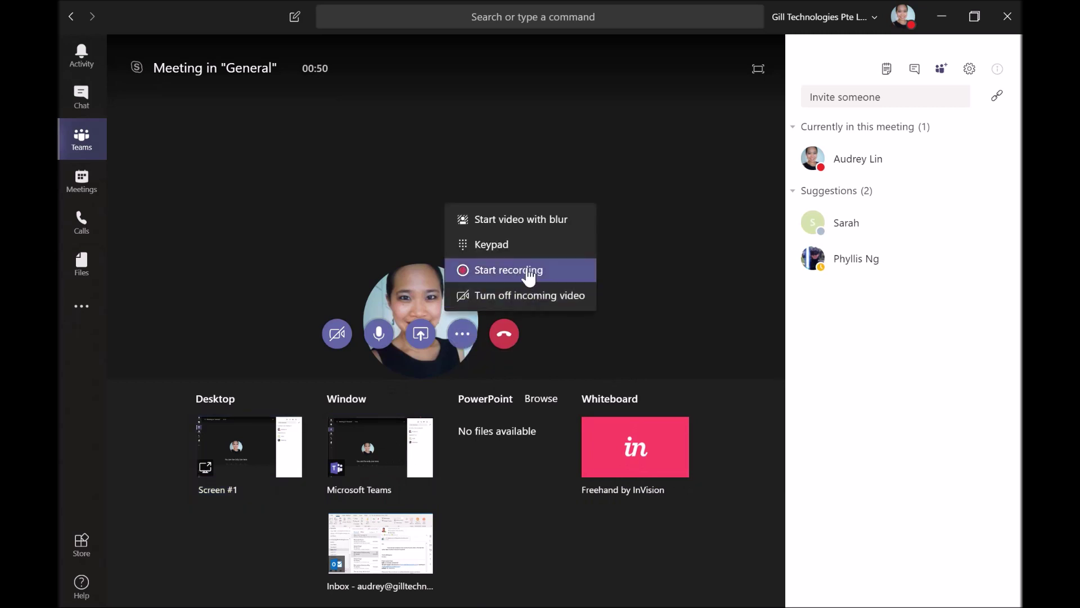
{"action": "left_click", "coordinate": [529, 276]}
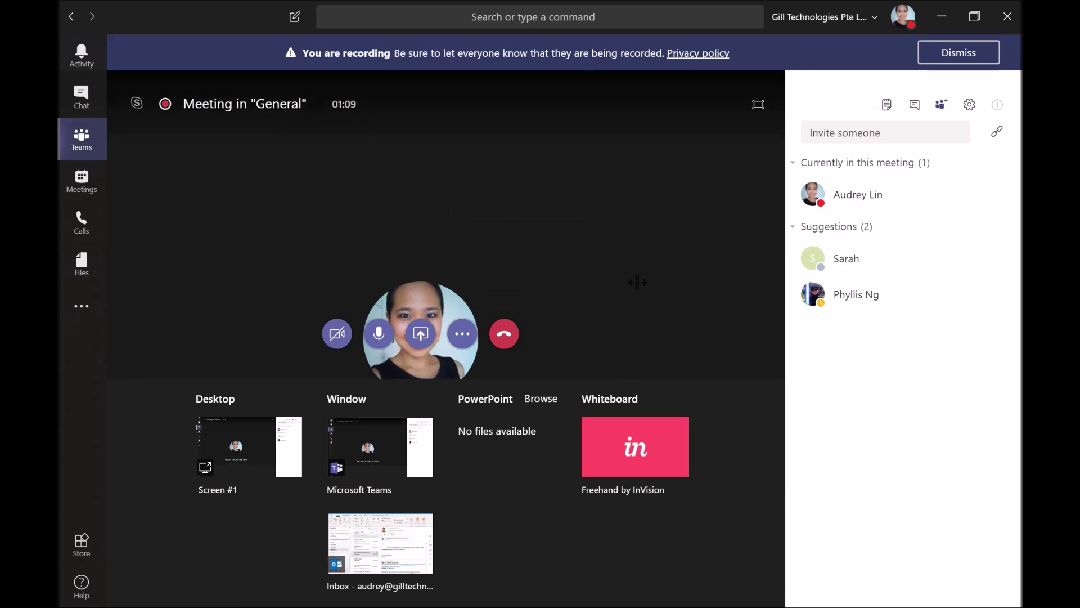
{"action": "left_click", "coordinate": [421, 335]}
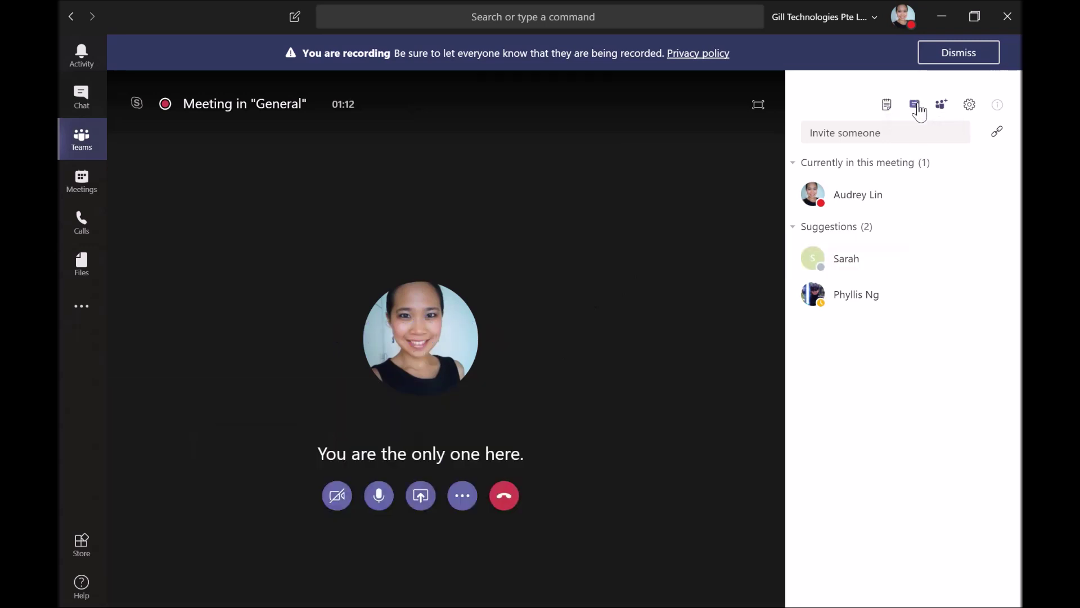
Write meeting notes 'notes 1' and 'notes 2' on separate lines, then hang up
{"action": "left_click", "coordinate": [886, 116]}
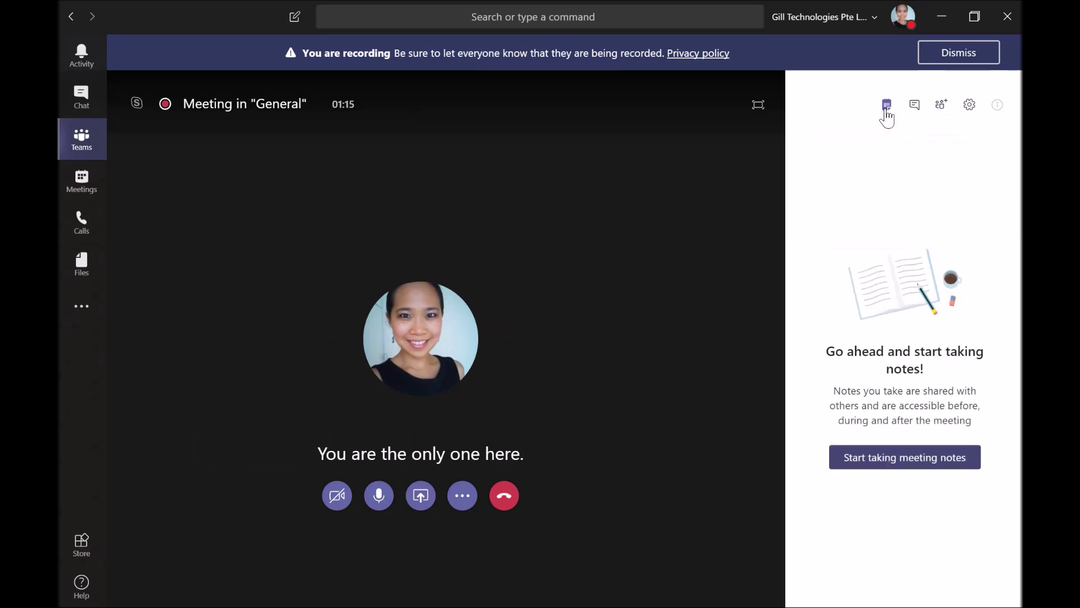
{"action": "left_click", "coordinate": [929, 465]}
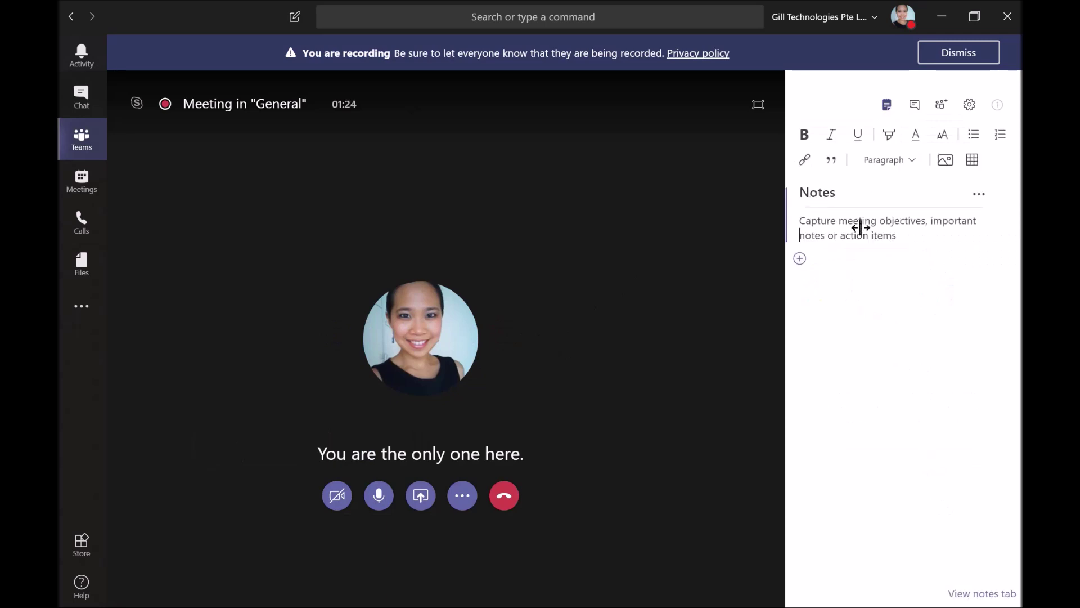
{"action": "type", "text": "notes 1"}
{"action": "key", "text": "Return"}
{"action": "type", "text": "n"}
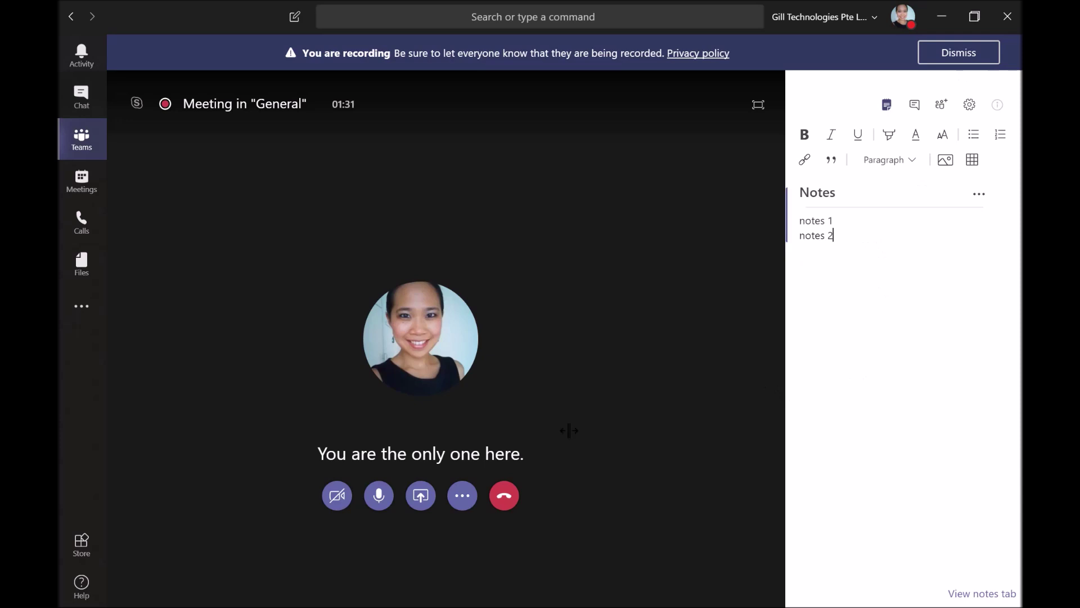
{"action": "left_click", "coordinate": [504, 497]}
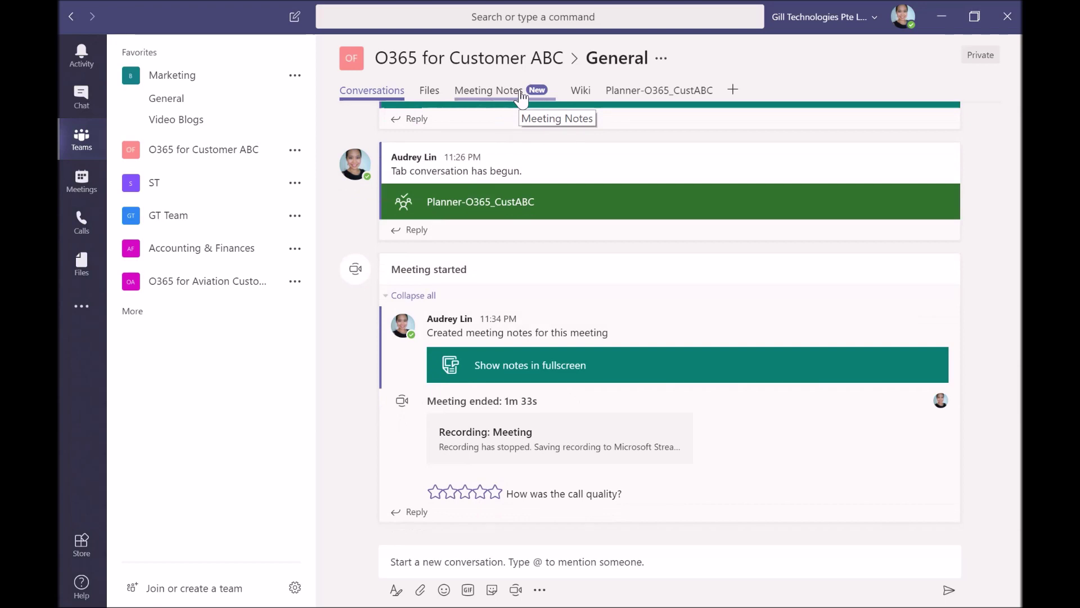
Open the Meeting Notes tab, then choose Remove from its menu and confirm permanent removal
{"action": "left_click", "coordinate": [521, 95]}
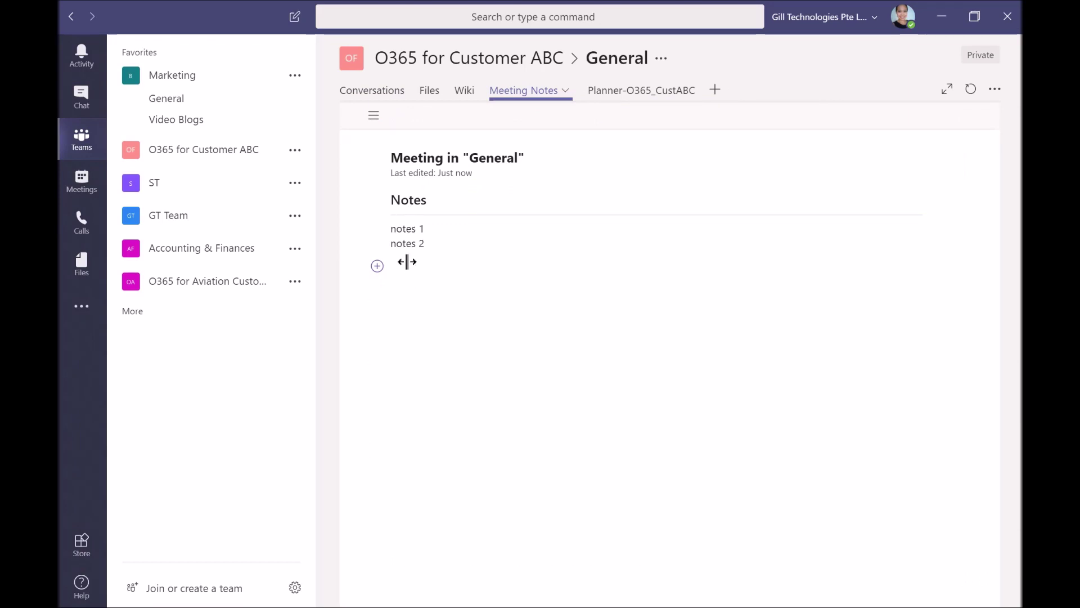
{"action": "left_click", "coordinate": [565, 91]}
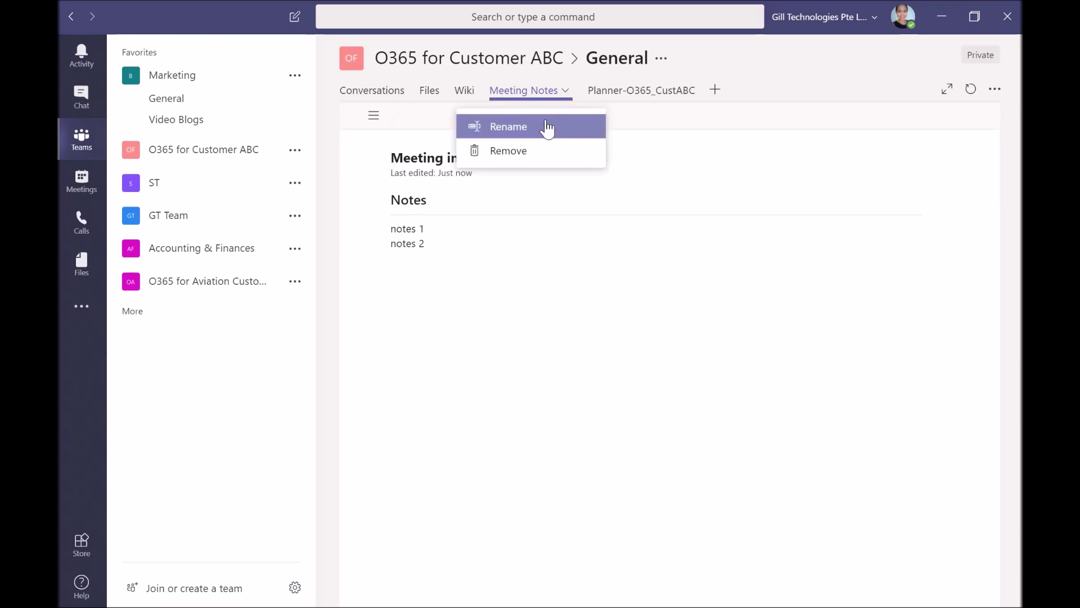
{"action": "left_click", "coordinate": [511, 160]}
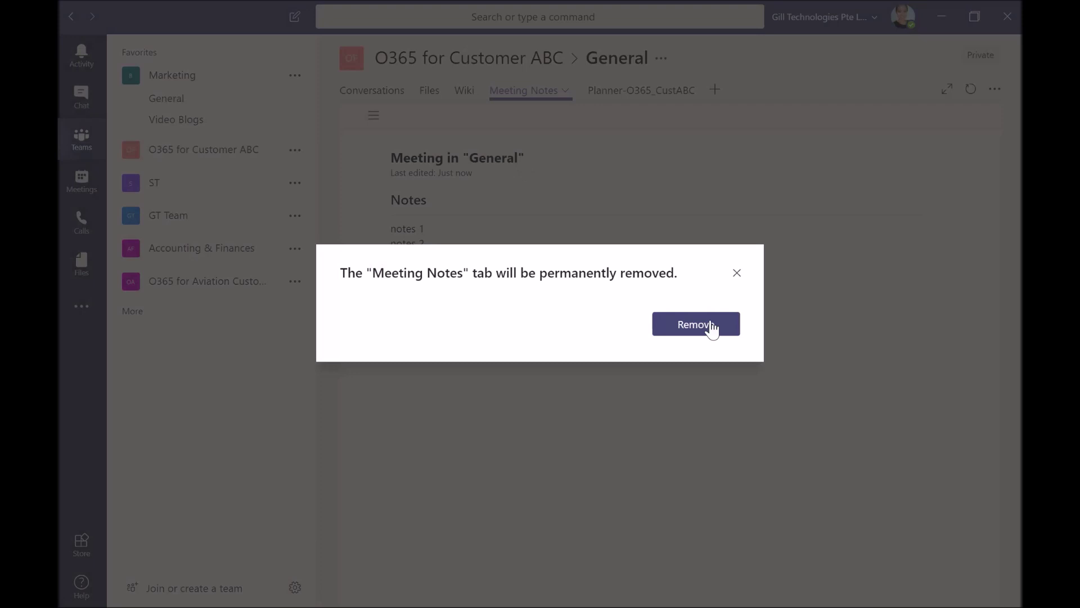
{"action": "left_click", "coordinate": [710, 326]}
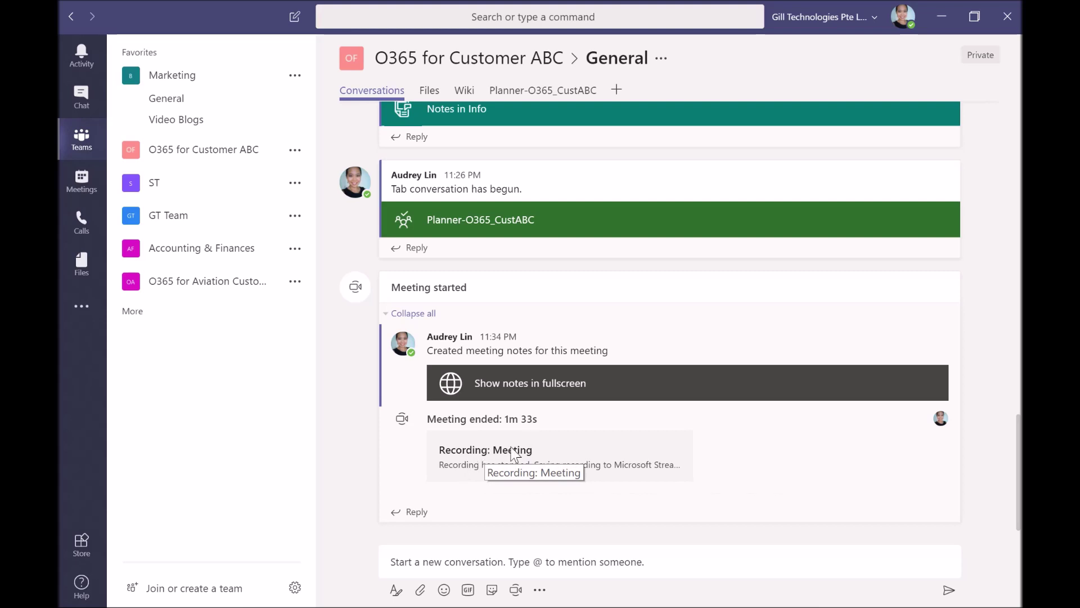
Open and discard a new meeting form, then play the 0:42 'Meeting in General' recording
{"action": "left_click", "coordinate": [518, 592]}
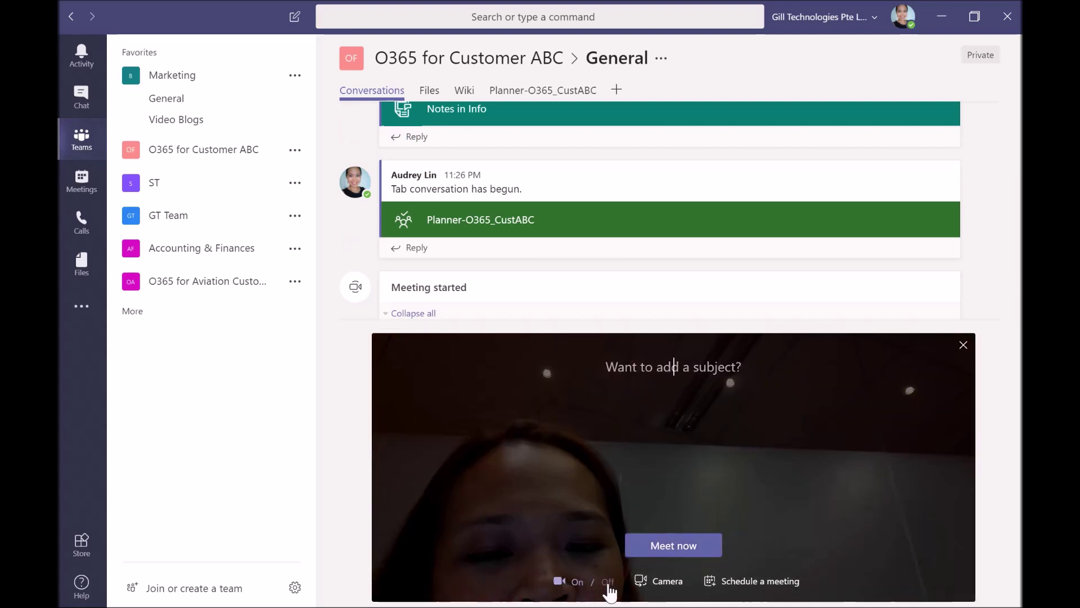
{"action": "left_click", "coordinate": [789, 578]}
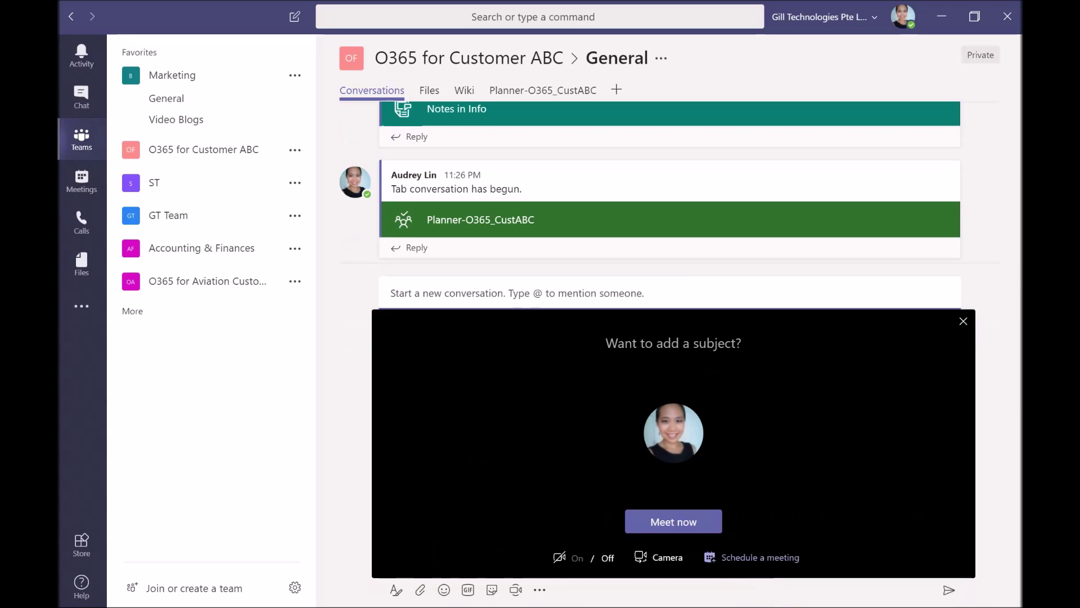
{"action": "left_click", "coordinate": [767, 557]}
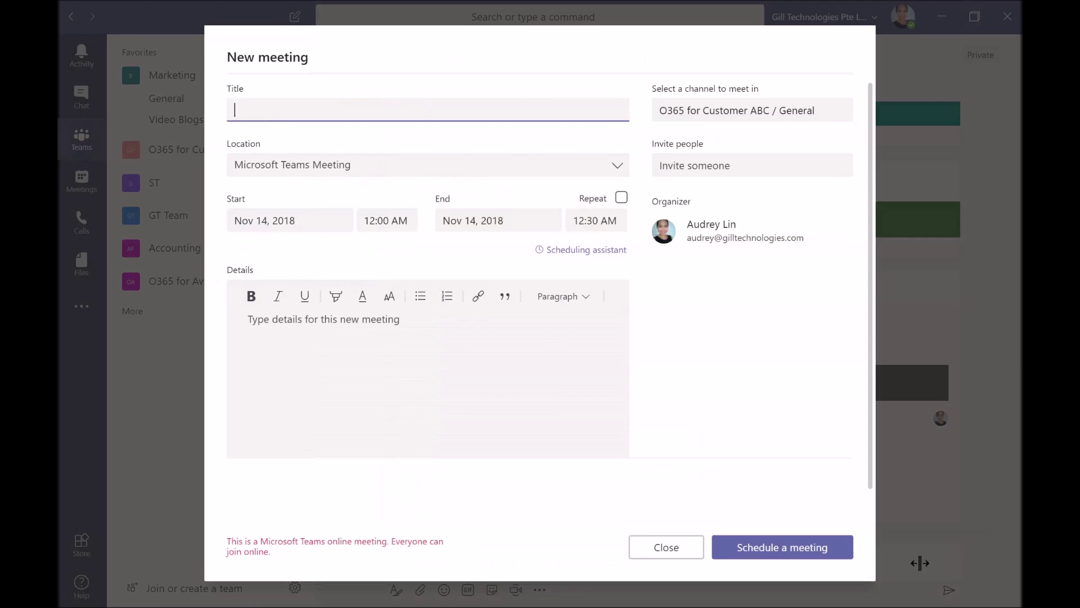
{"action": "left_click", "coordinate": [676, 562]}
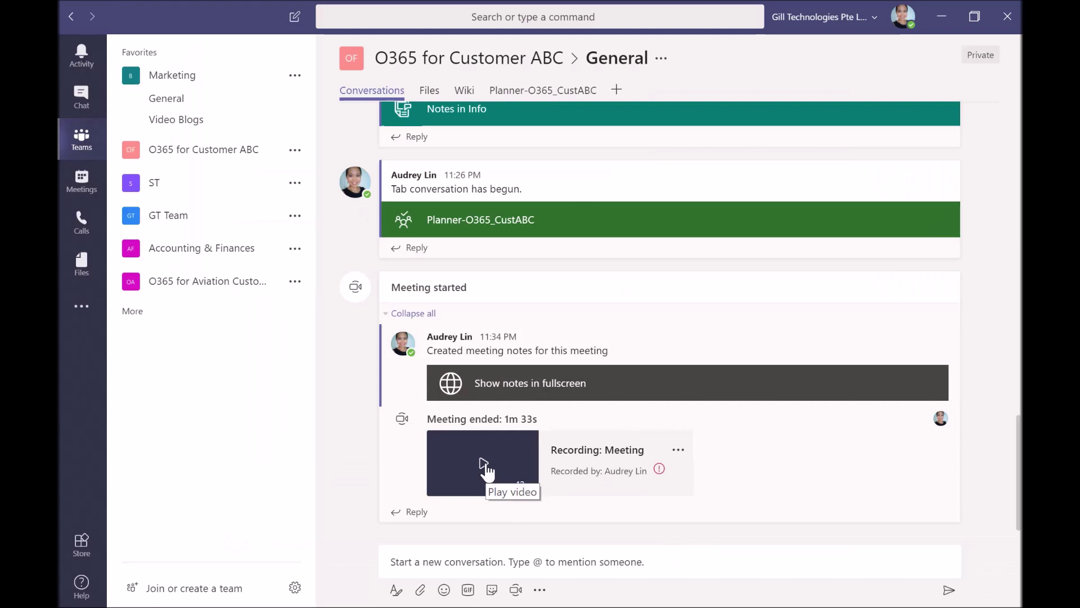
{"action": "left_click", "coordinate": [485, 468]}
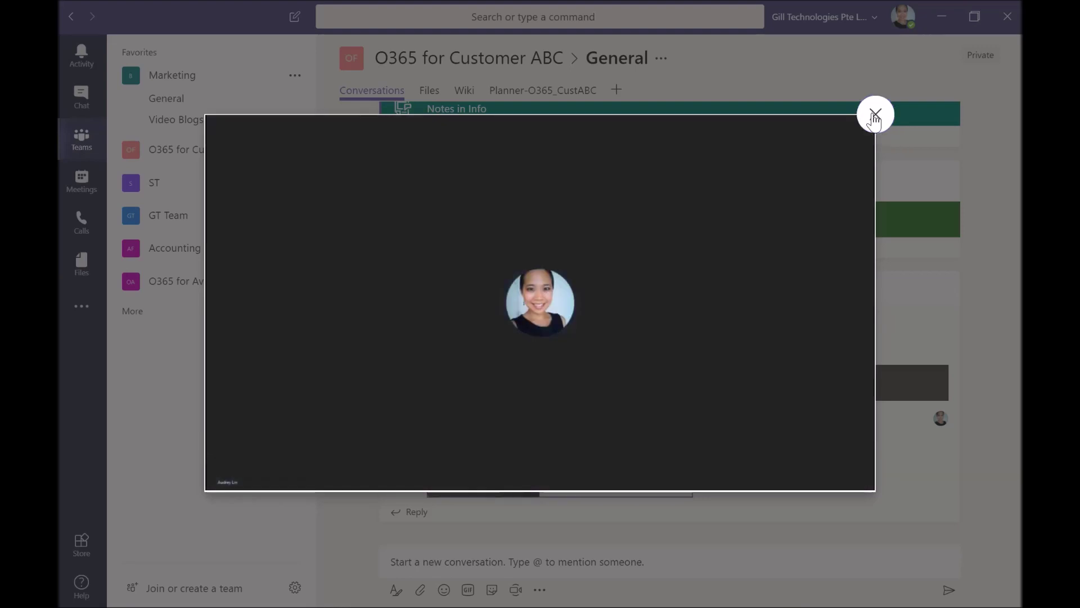
Close the recording player, browse the Add a tab app list, and close it without adding anything
{"action": "left_click", "coordinate": [875, 115]}
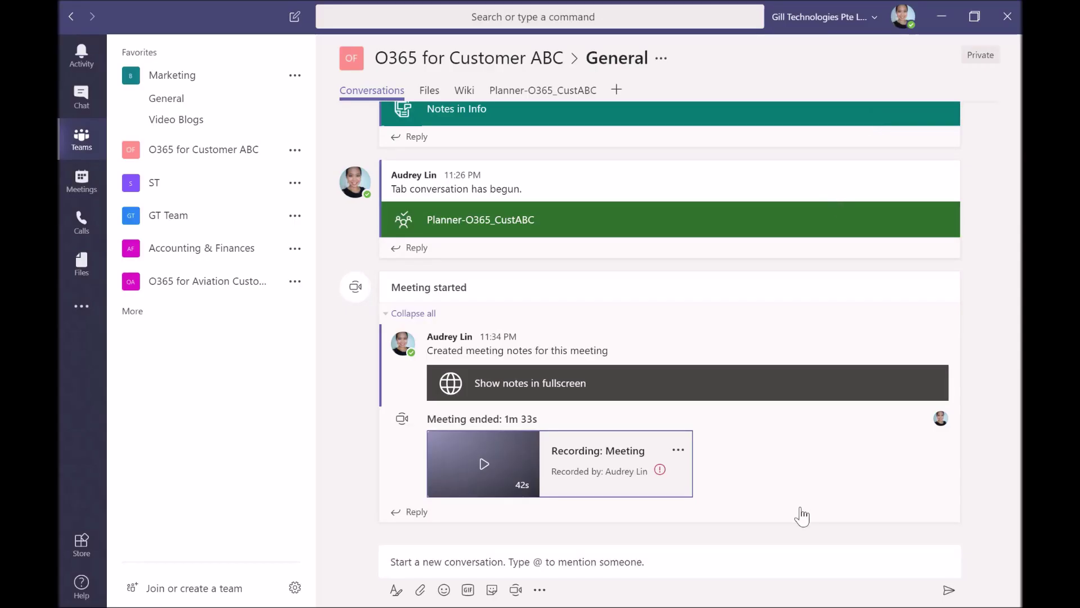
{"action": "scroll", "coordinate": [800, 477], "scroll_direction": "down", "scroll_amount": 2}
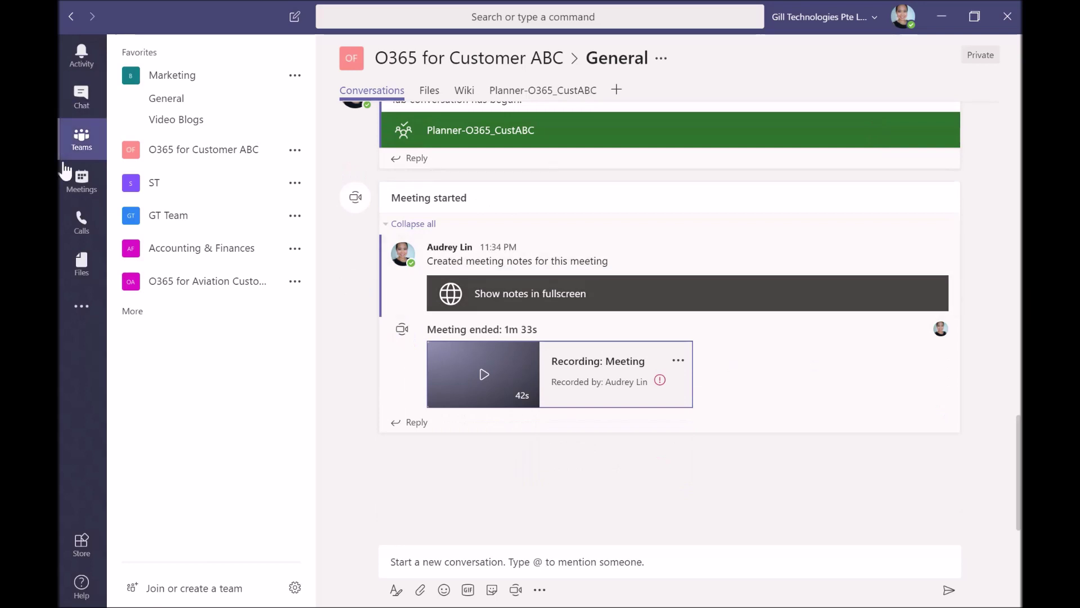
{"action": "left_click", "coordinate": [616, 91]}
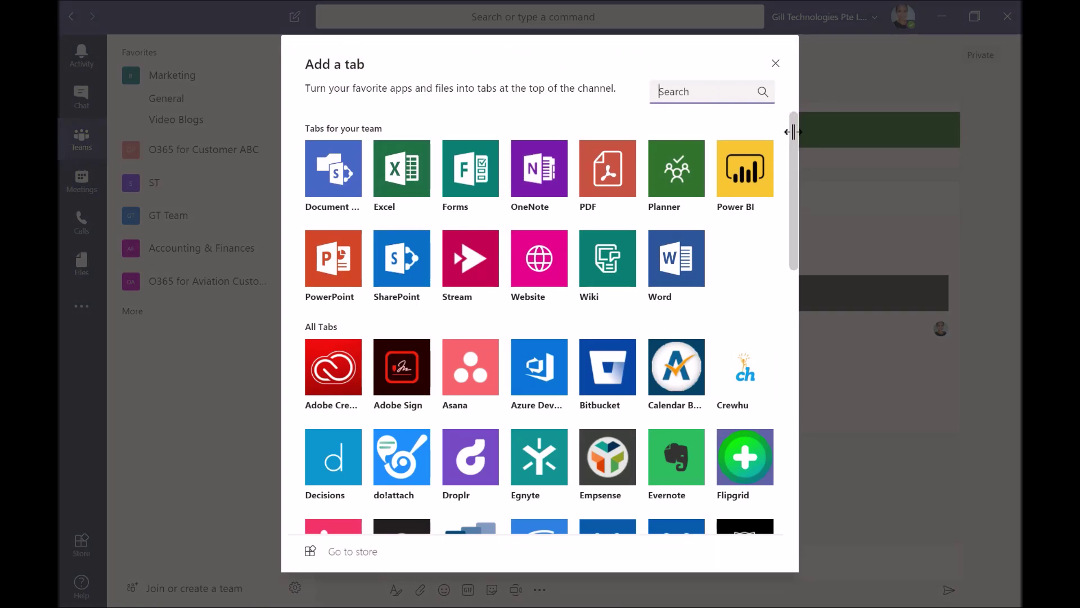
{"action": "left_click_drag", "start_coordinate": [794, 132], "coordinate": [774, 67]}
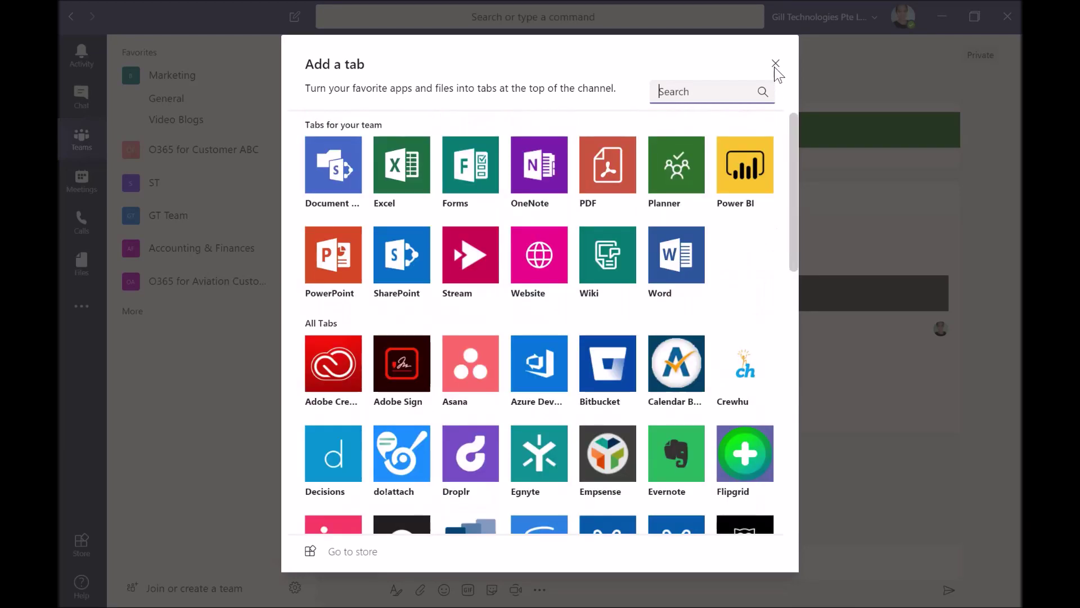
{"action": "left_click", "coordinate": [775, 67]}
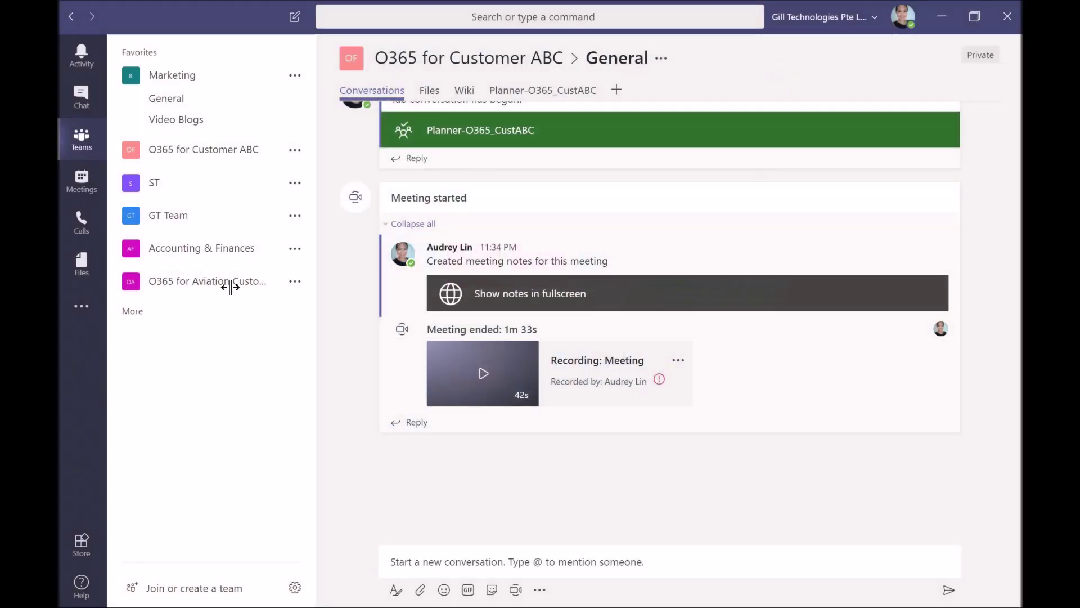
Search the Store for 'sales' and view, then close, the Salesforce app details
{"action": "left_click", "coordinate": [81, 545]}
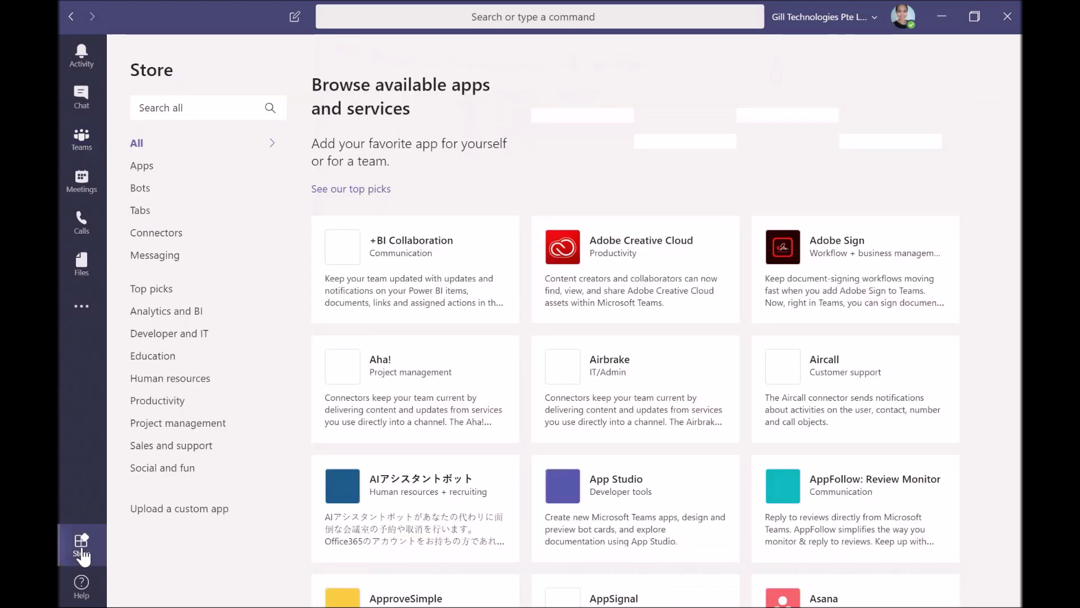
{"action": "left_click", "coordinate": [180, 107]}
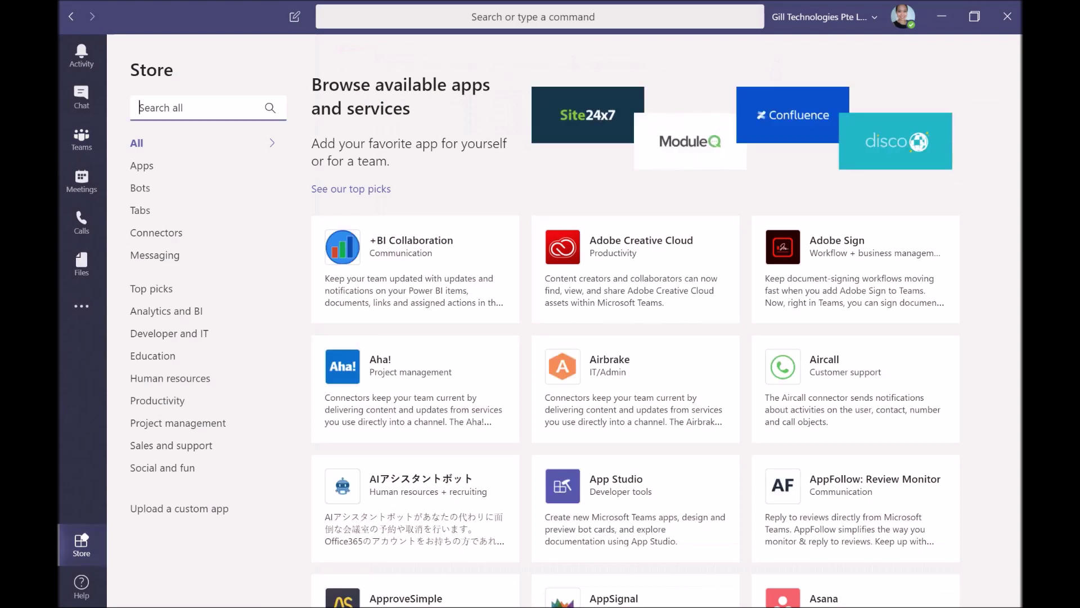
{"action": "type", "text": "sales"}
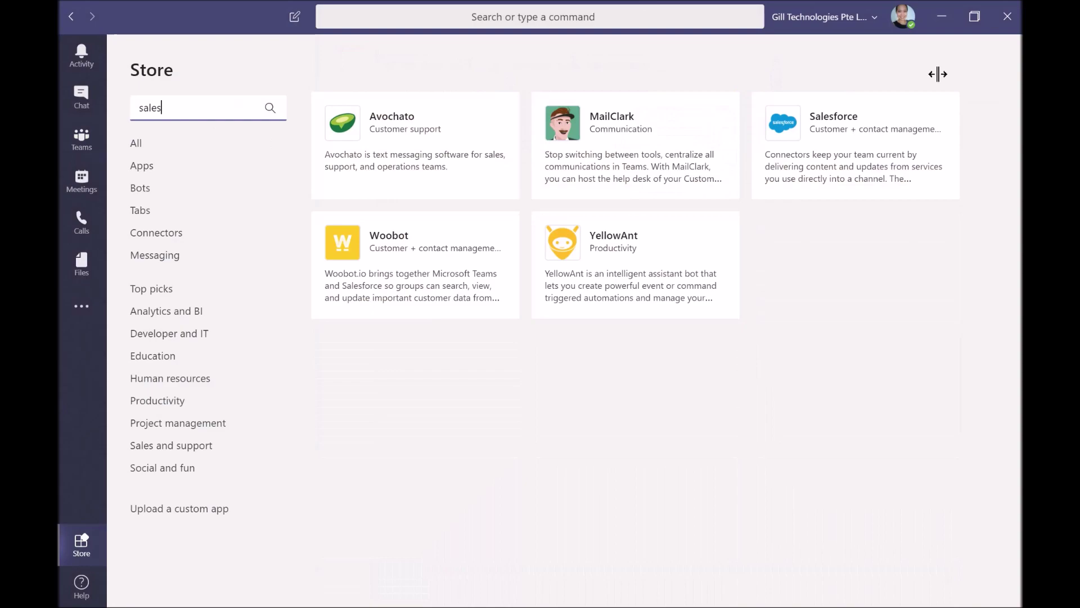
{"action": "left_click", "coordinate": [862, 157]}
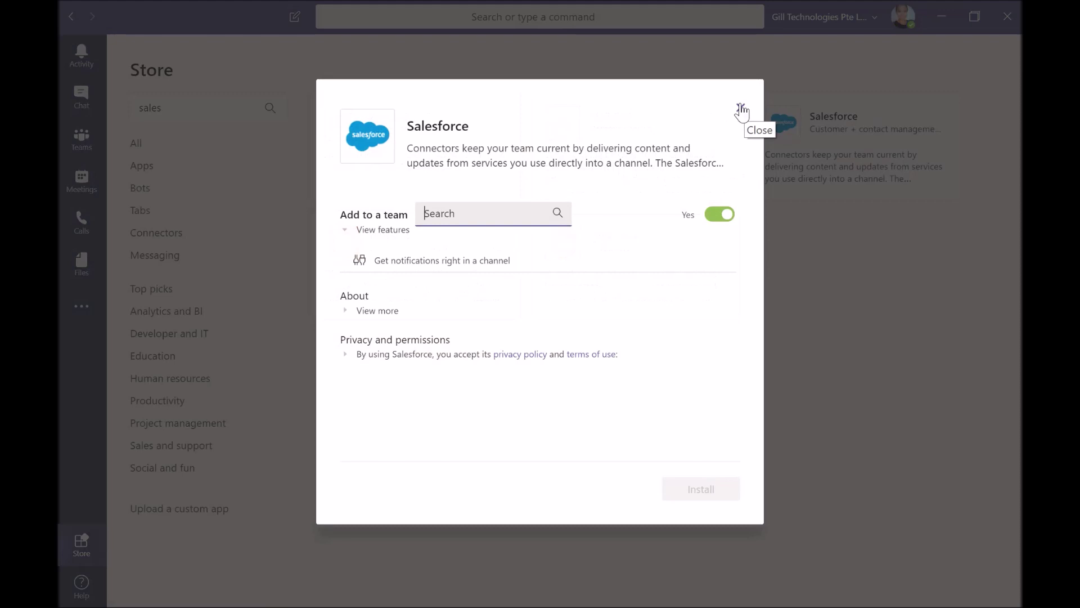
{"action": "left_click", "coordinate": [741, 110]}
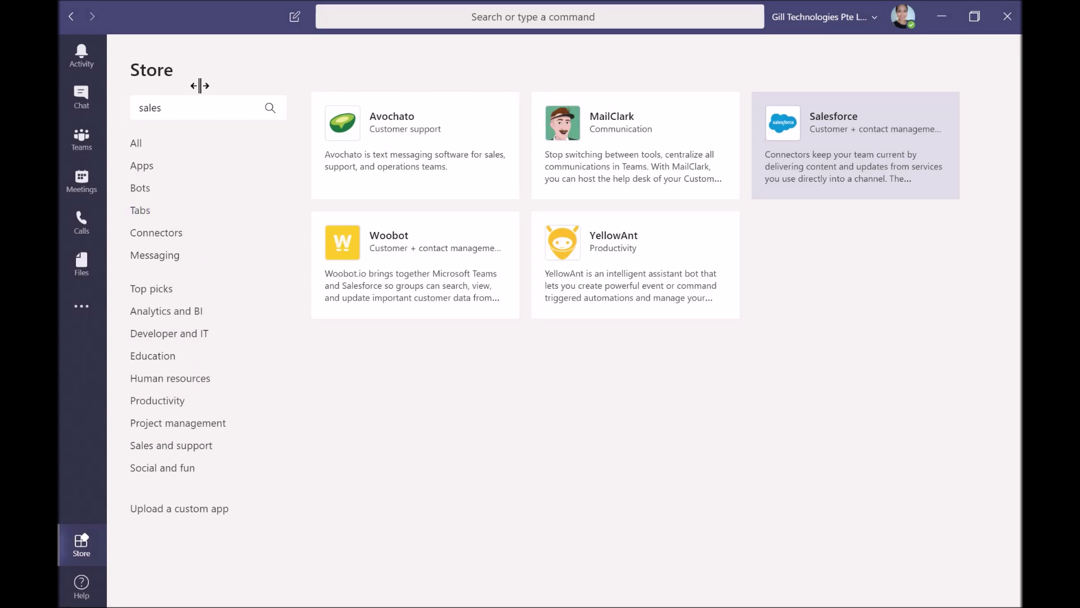
Clear the 'sales' search and browse the All apps list
{"action": "double_click", "coordinate": [126, 110]}
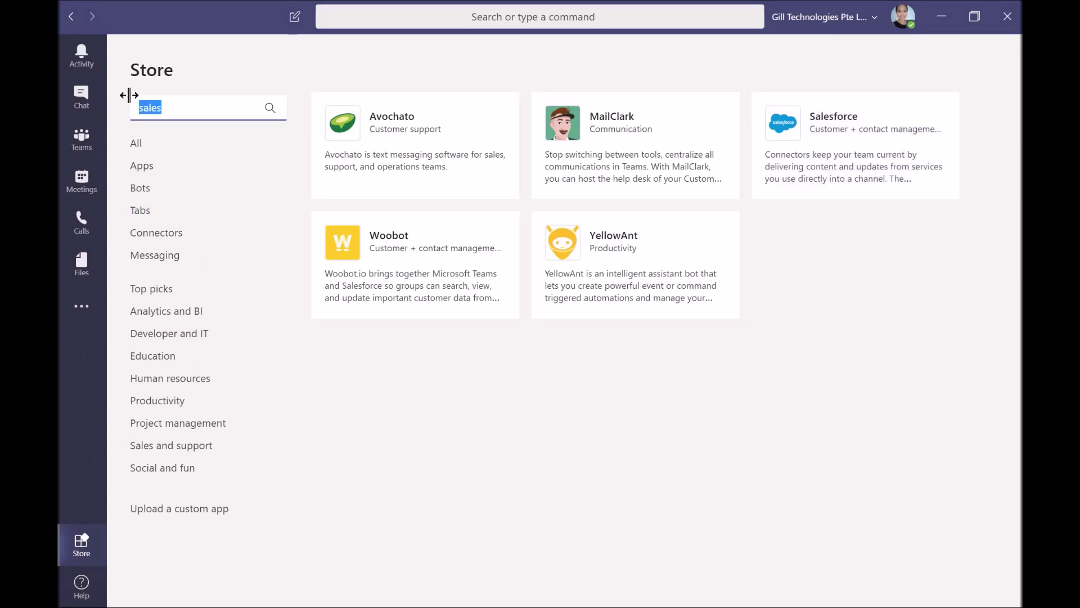
{"action": "key", "text": "BackSpace"}
{"action": "left_click", "coordinate": [142, 150]}
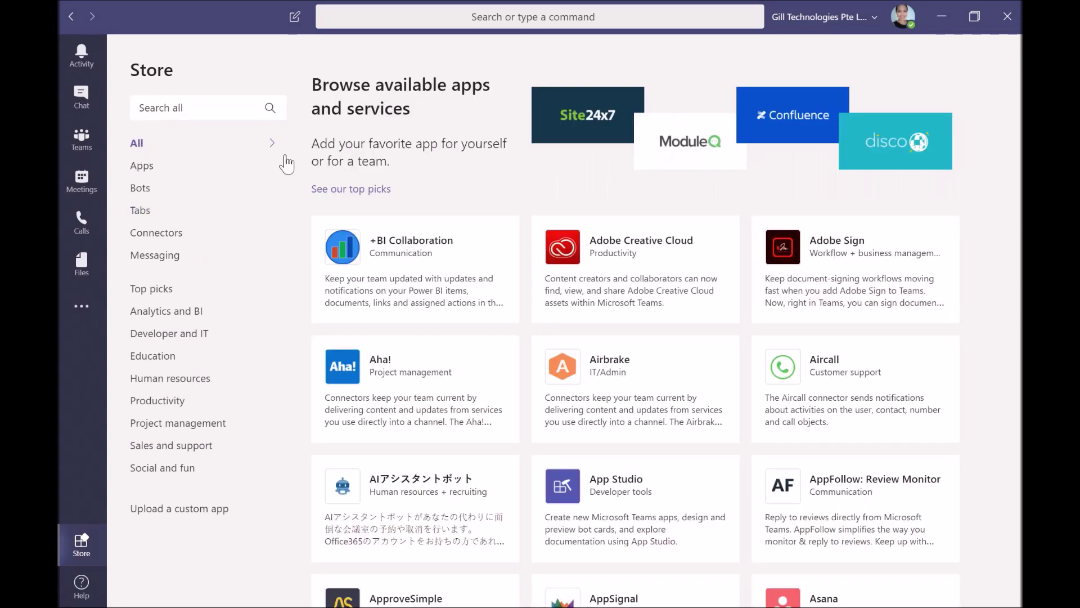
{"action": "scroll", "coordinate": [945, 238], "scroll_direction": "down", "scroll_amount": 10}
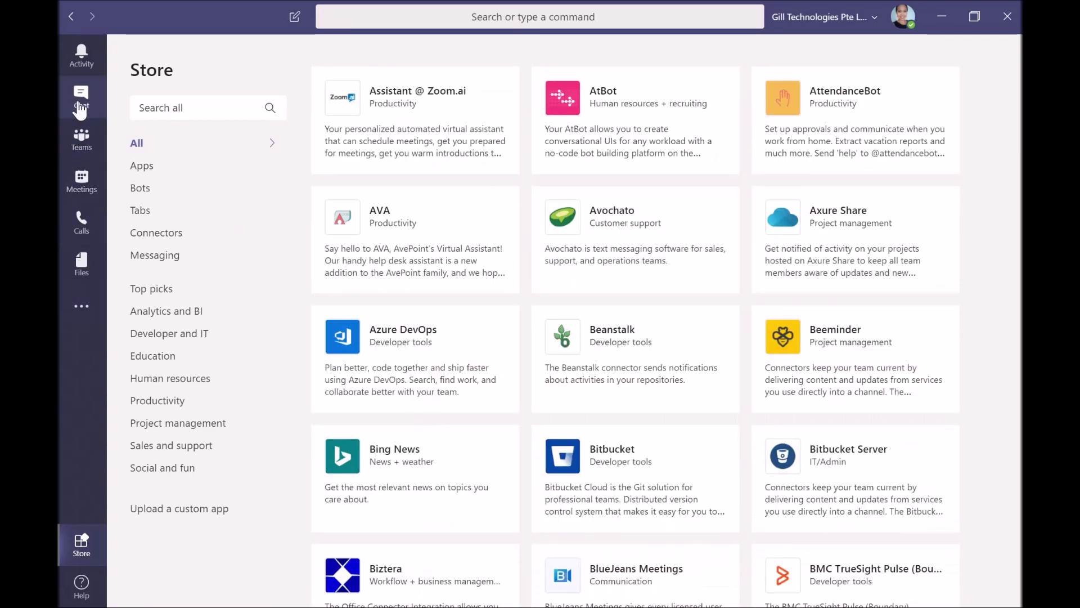
Switch from the Teams channels back to the Meetings calendar showing the Walk through Teams meeting
{"action": "left_click", "coordinate": [83, 179]}
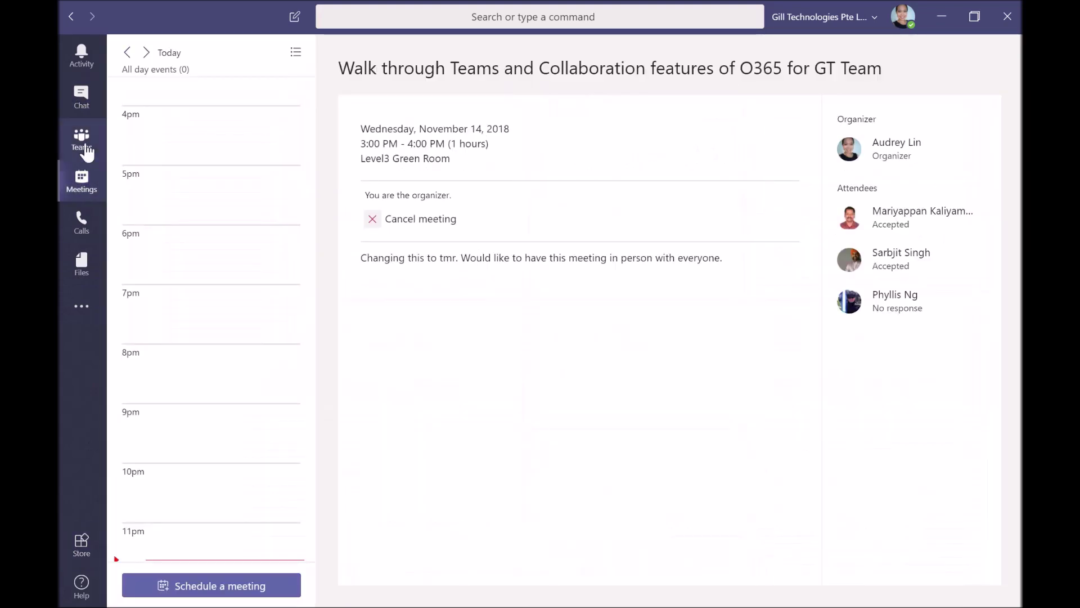
{"action": "left_click", "coordinate": [84, 148]}
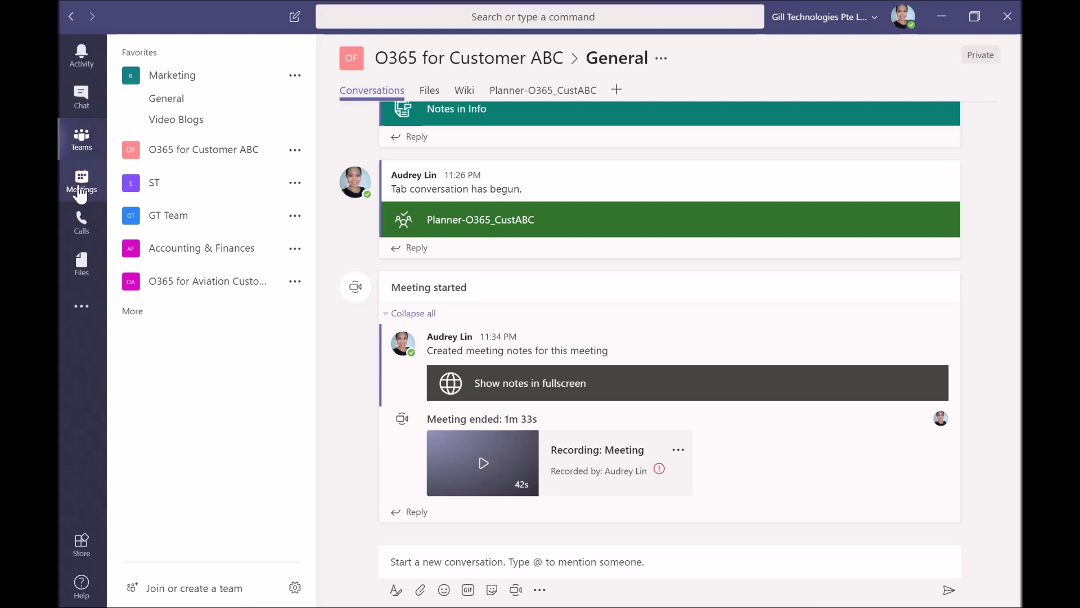
{"action": "left_click", "coordinate": [82, 191]}
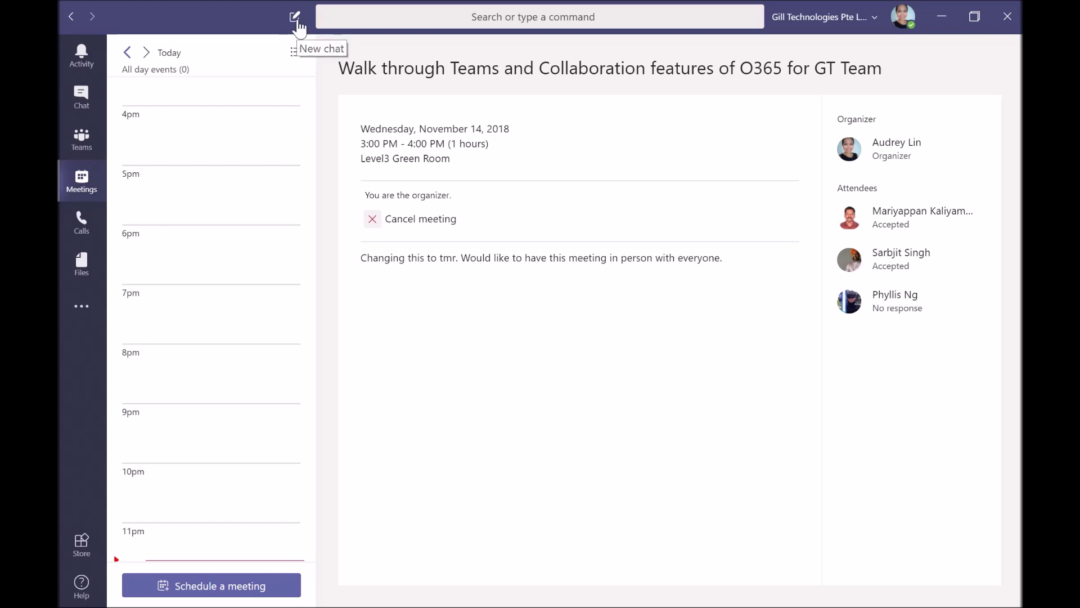
Address a new chat to the guest contact and open the existing one-to-one conversation
{"action": "left_click", "coordinate": [296, 18]}
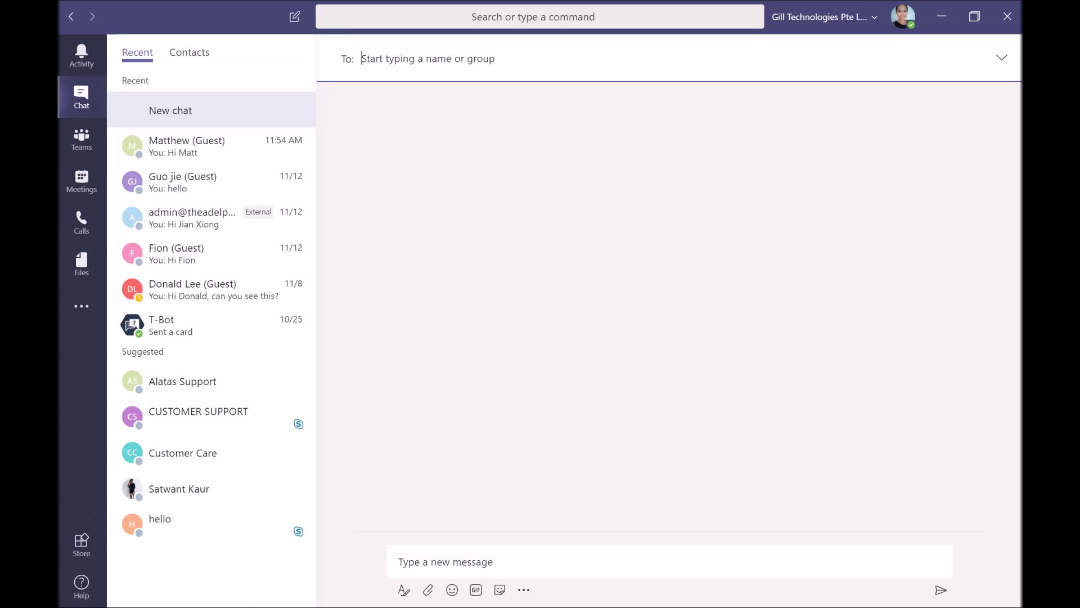
{"action": "type", "text": "sarah"}
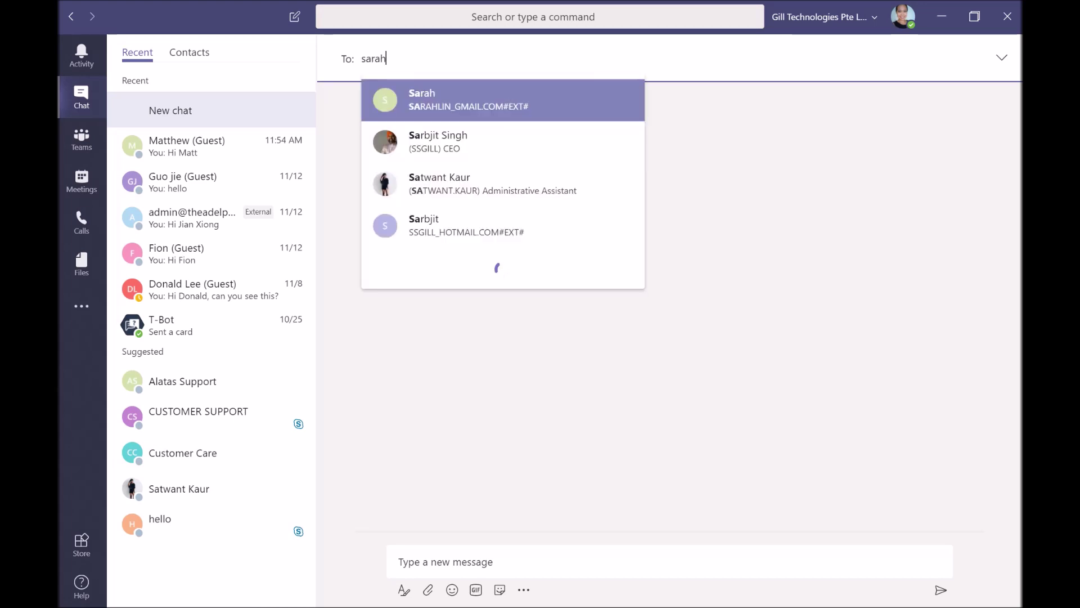
{"action": "left_click", "coordinate": [493, 104]}
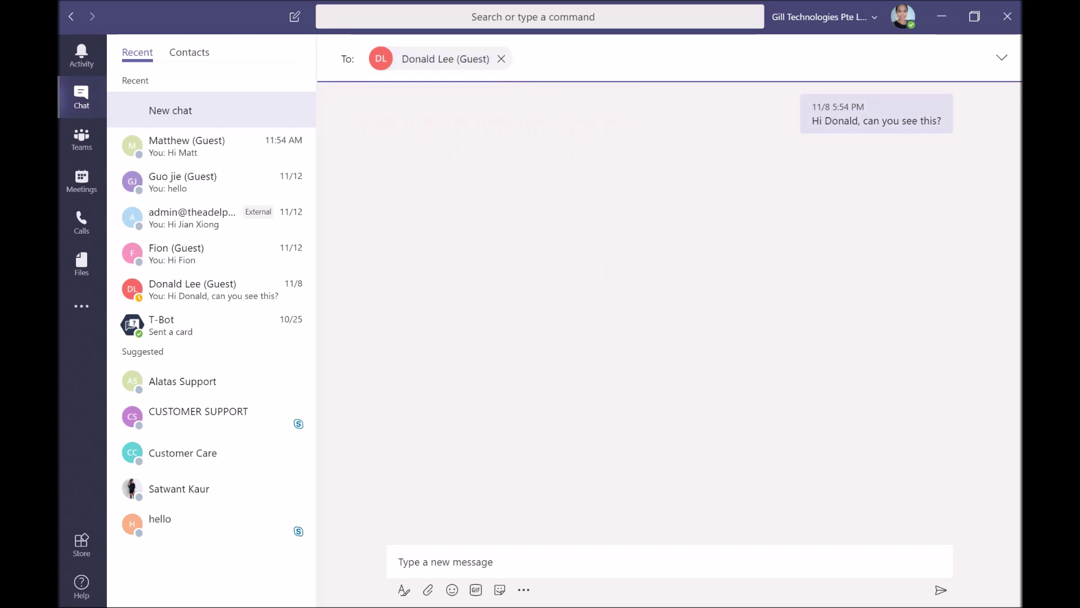
{"action": "left_click", "coordinate": [445, 562]}
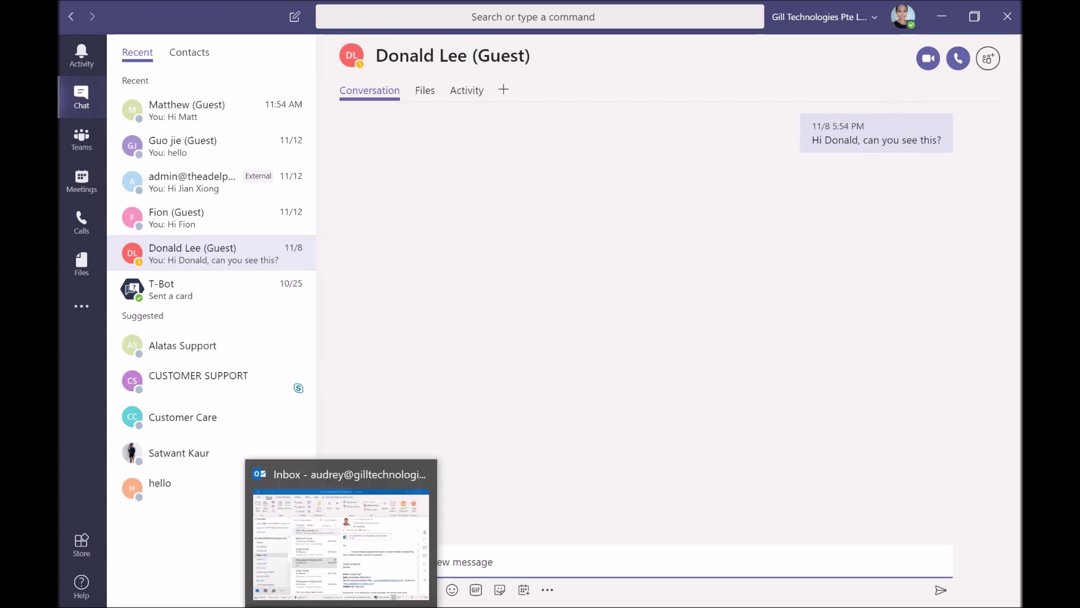
Switch to Outlook's Inbox and view the RE: Warranty reply with its GT_DataCenter_Configuration_Inventory.xlsx attachment
{"action": "left_click", "coordinate": [343, 534]}
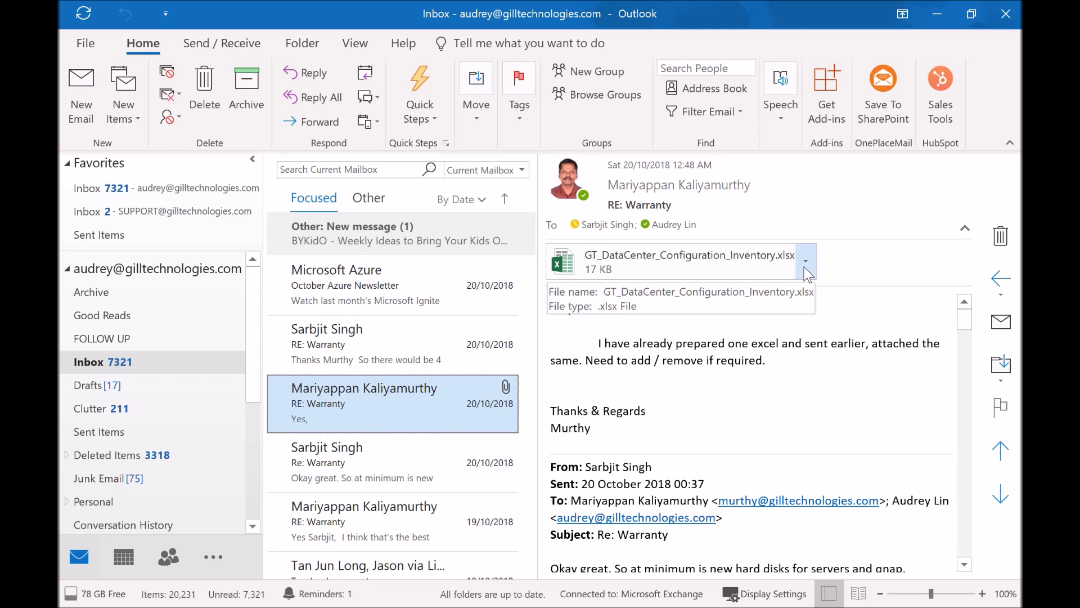
{"action": "mouse_move", "coordinate": [687, 186]}
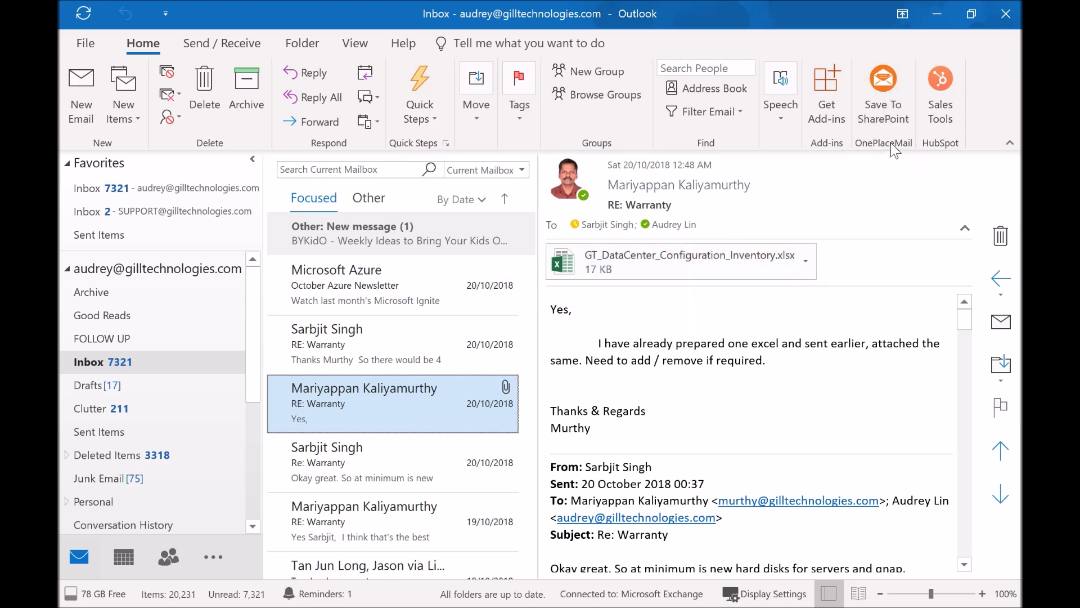
In Save To SharePoint, select only the Excel attachment and exclude the email itself
{"action": "left_click", "coordinate": [896, 94]}
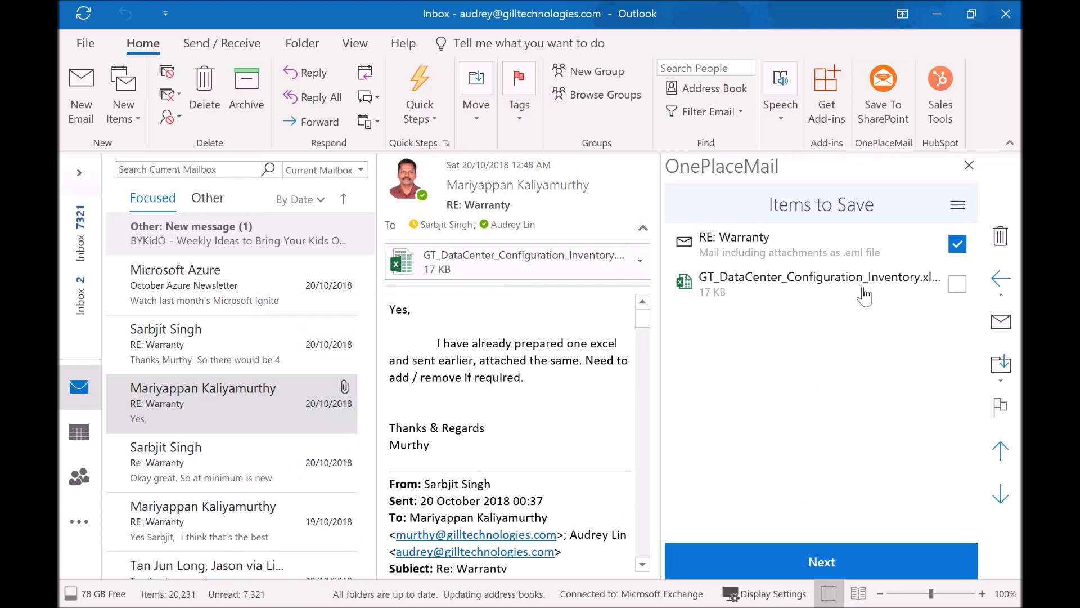
{"action": "left_click", "coordinate": [957, 284]}
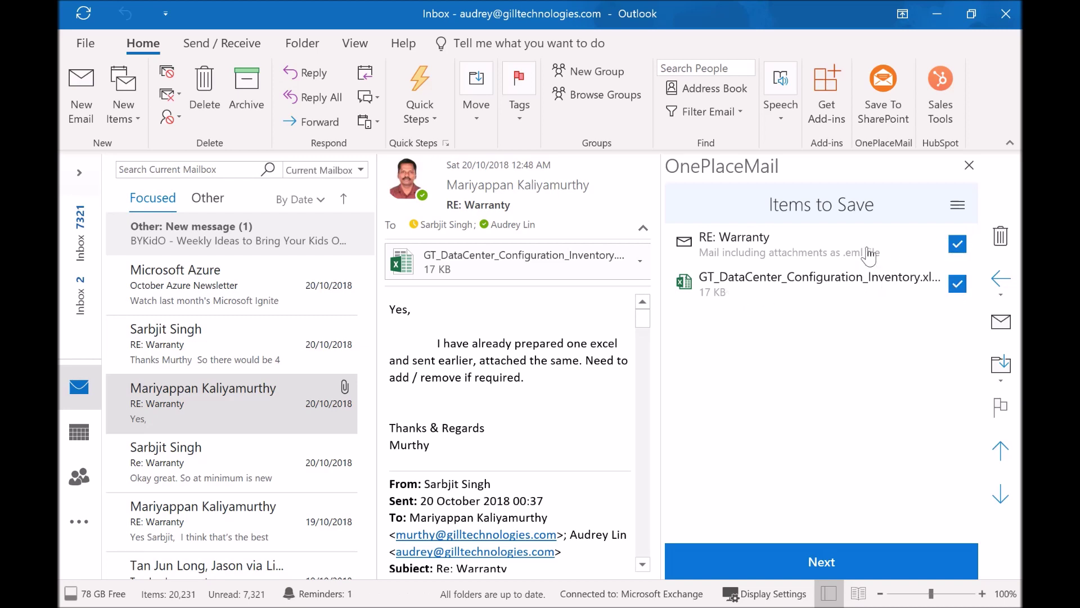
{"action": "left_click", "coordinate": [958, 243]}
{"action": "left_click", "coordinate": [860, 566]}
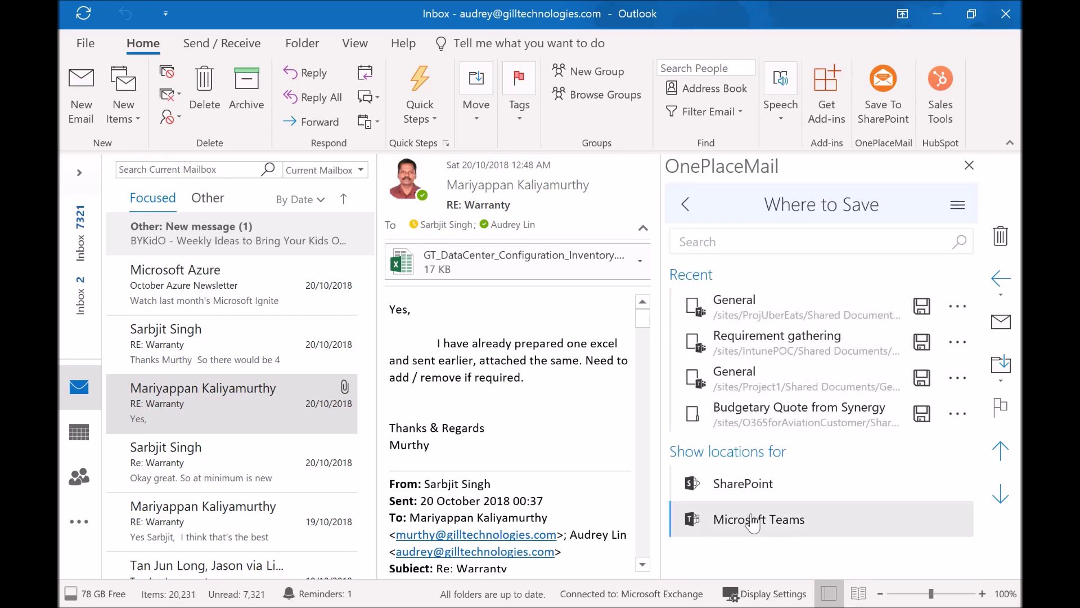
Choose Microsoft Teams > O365 for Customer ABC > General as the save destination
{"action": "left_click", "coordinate": [752, 522]}
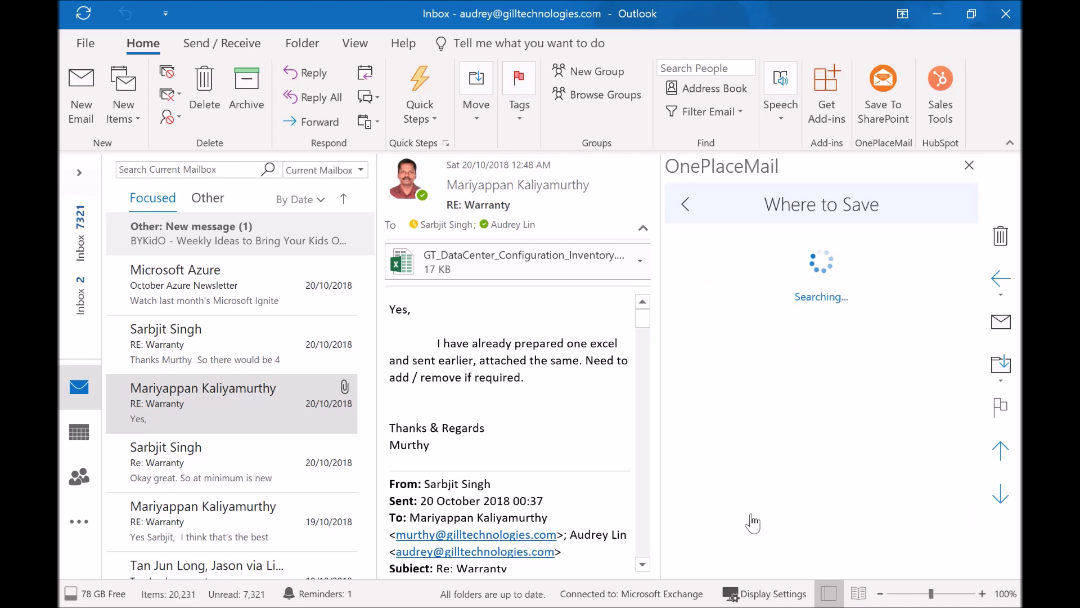
{"action": "scroll", "coordinate": [754, 522], "scroll_direction": "down", "scroll_amount": 7}
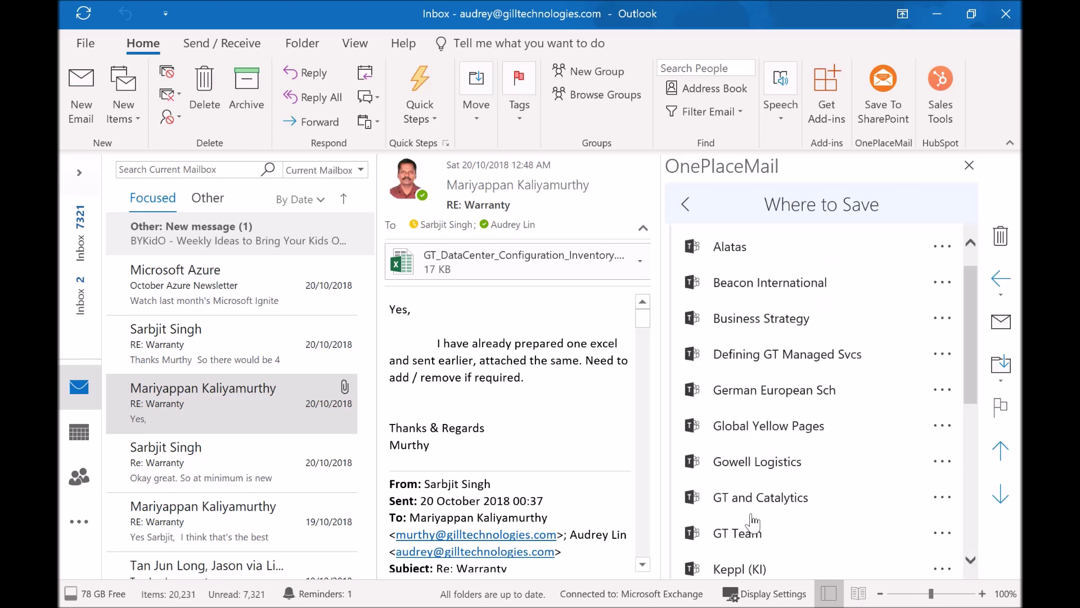
{"action": "scroll", "coordinate": [752, 522], "scroll_direction": "down", "scroll_amount": 1}
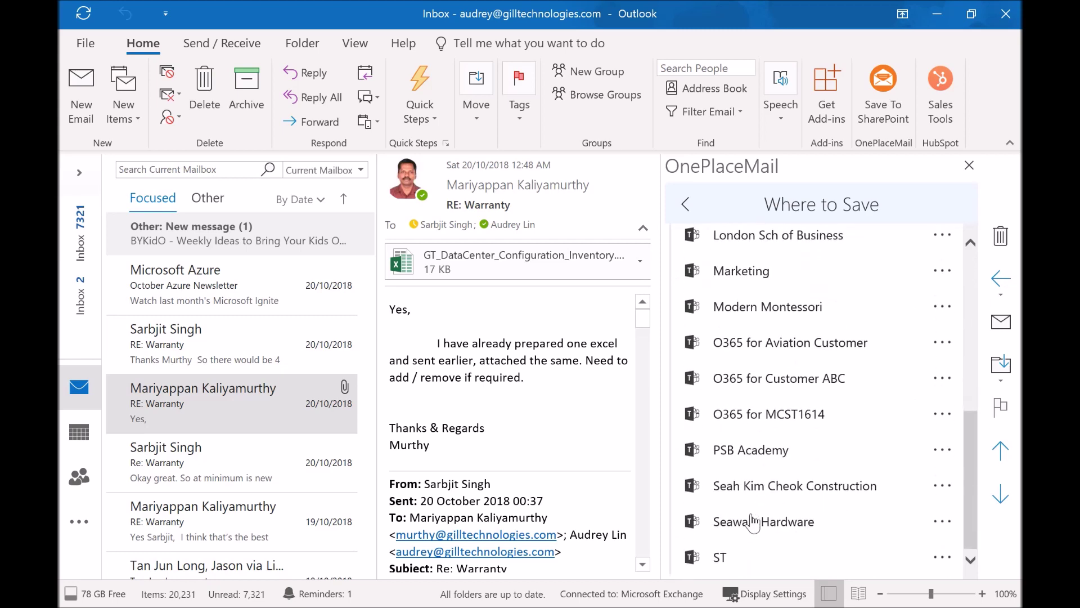
{"action": "left_click", "coordinate": [752, 378]}
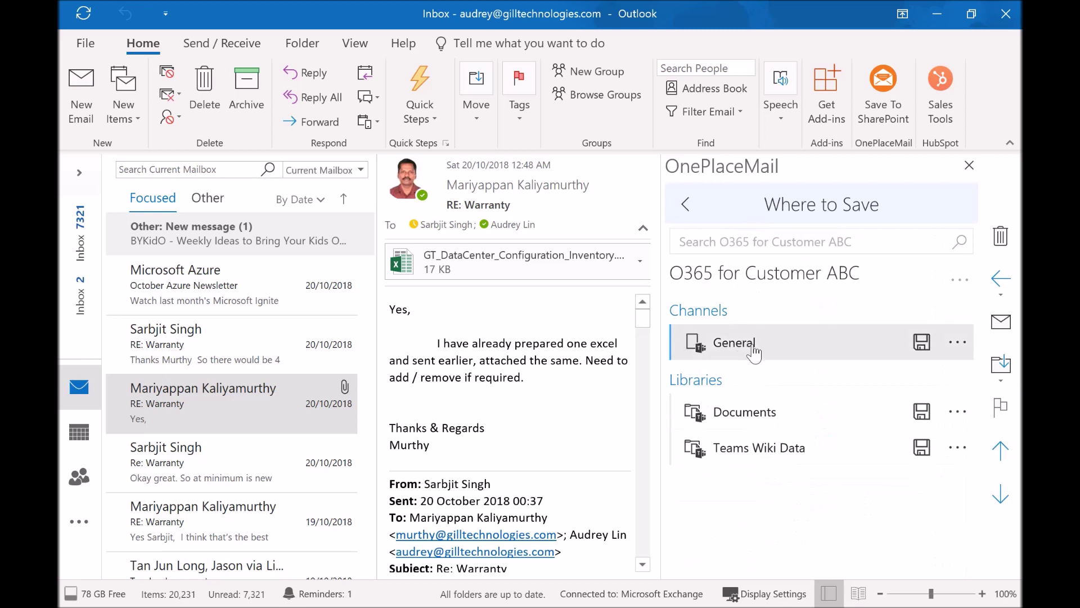
{"action": "left_click", "coordinate": [753, 353]}
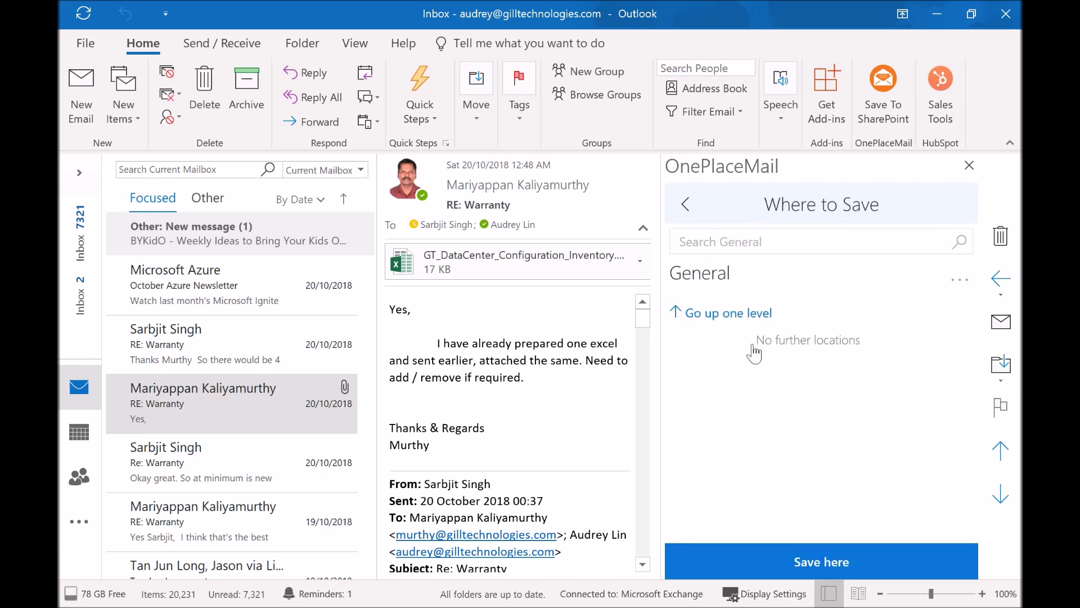
{"action": "left_click", "coordinate": [836, 565]}
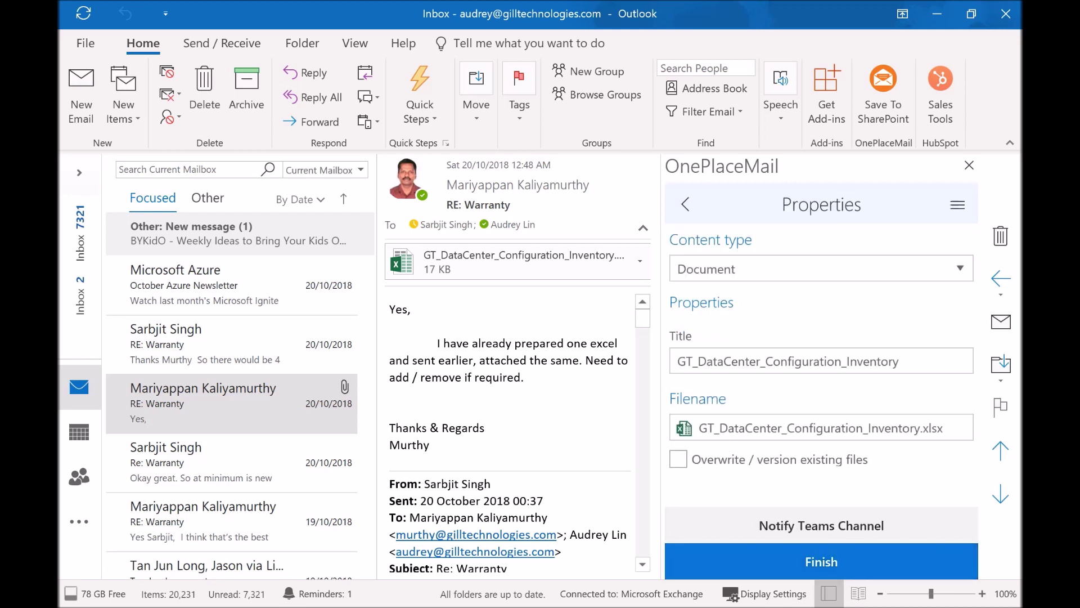
Set both Title and Filename to 'Project Info', finish the save, and close the pane
{"action": "left_click_drag", "start_coordinate": [899, 360], "coordinate": [667, 380]}
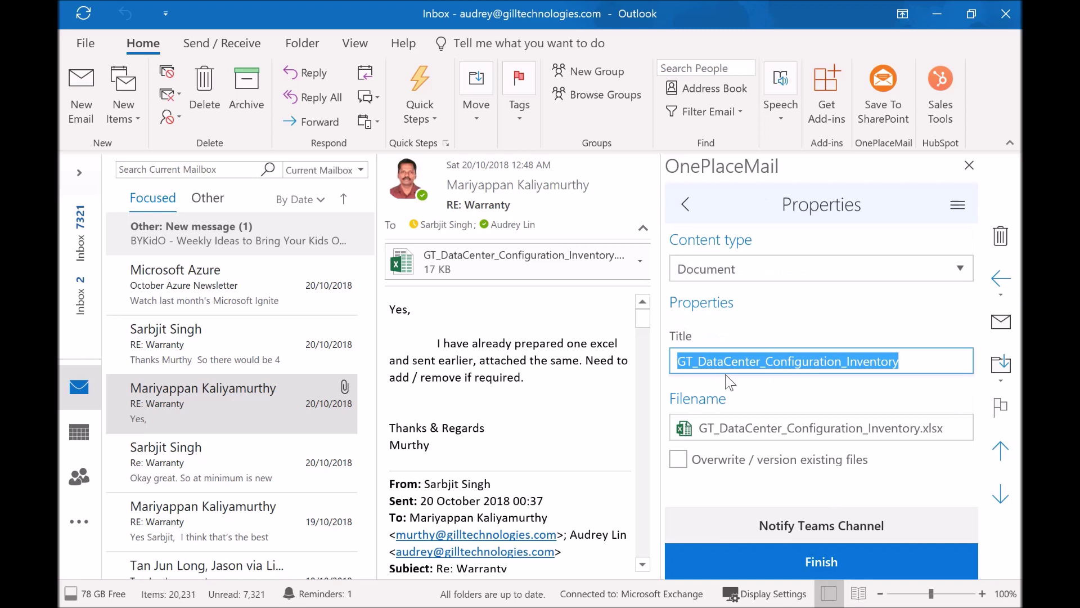
{"action": "type", "text": "Project Info"}
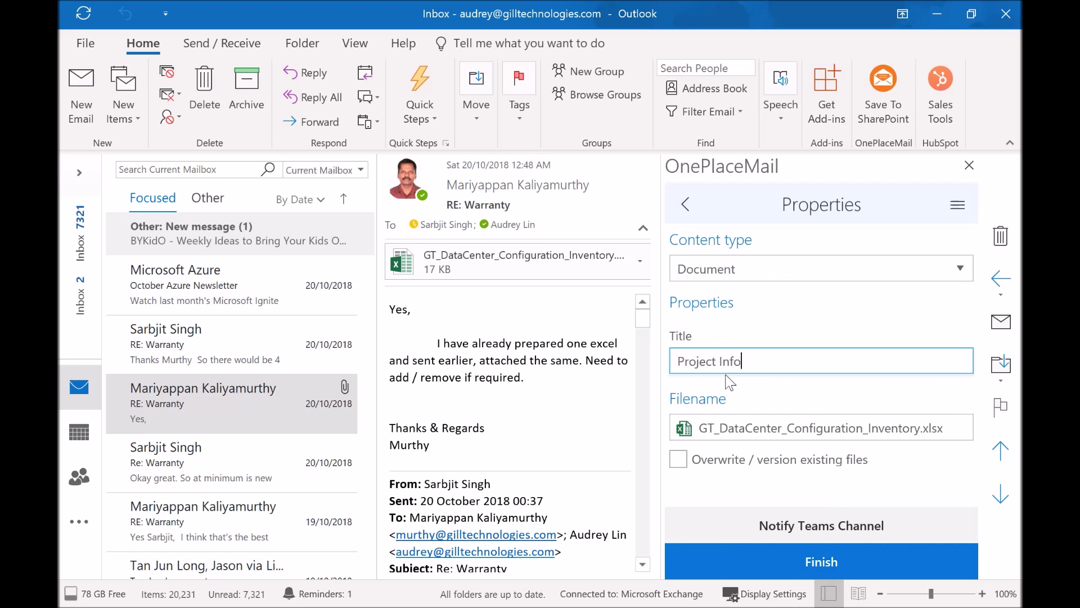
{"action": "left_click_drag", "start_coordinate": [745, 360], "coordinate": [669, 364]}
{"action": "key", "text": "ctrl+c"}
{"action": "key", "text": "Tab"}
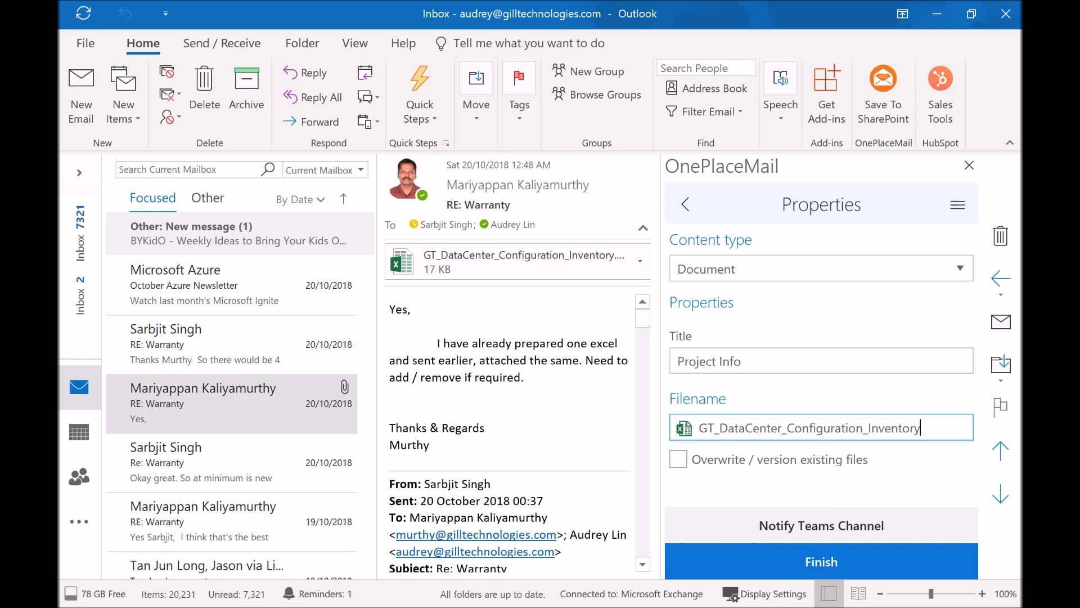
{"action": "left_click_drag", "start_coordinate": [920, 428], "coordinate": [704, 443]}
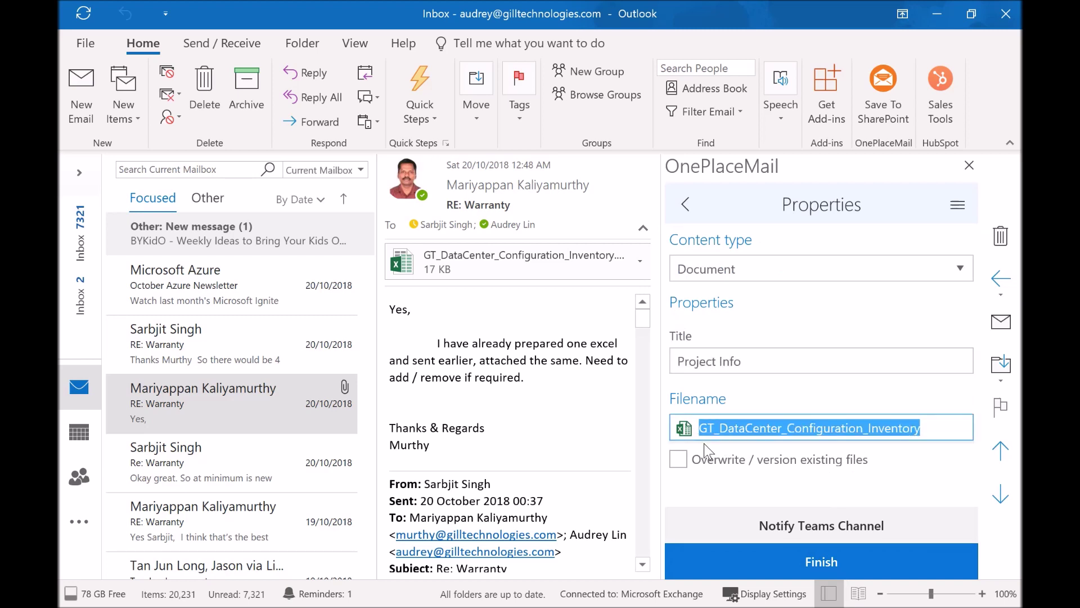
{"action": "key", "text": "ctrl+v"}
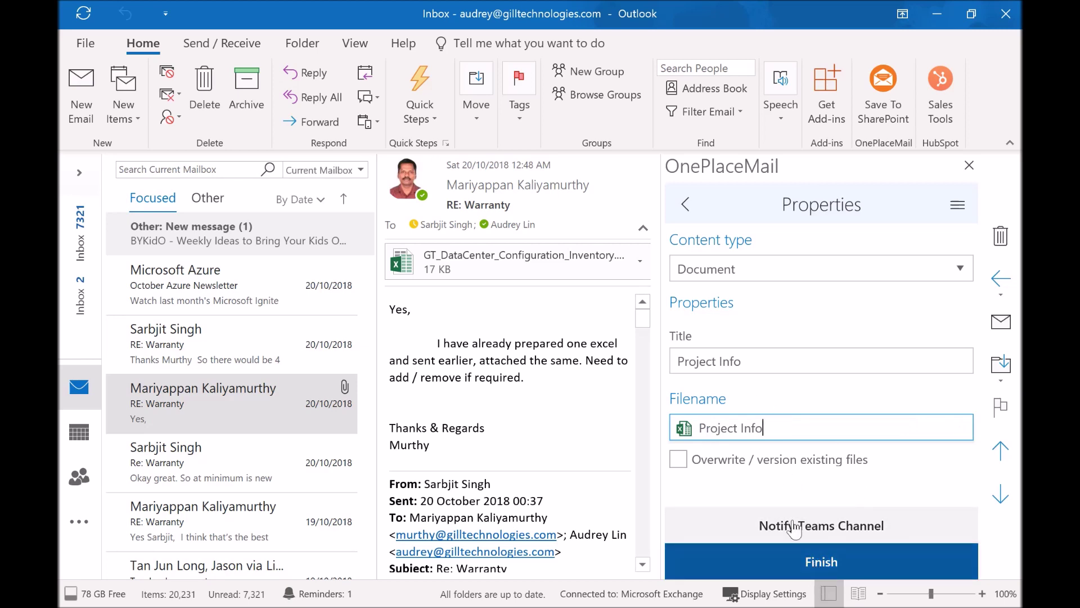
{"action": "left_click", "coordinate": [822, 553]}
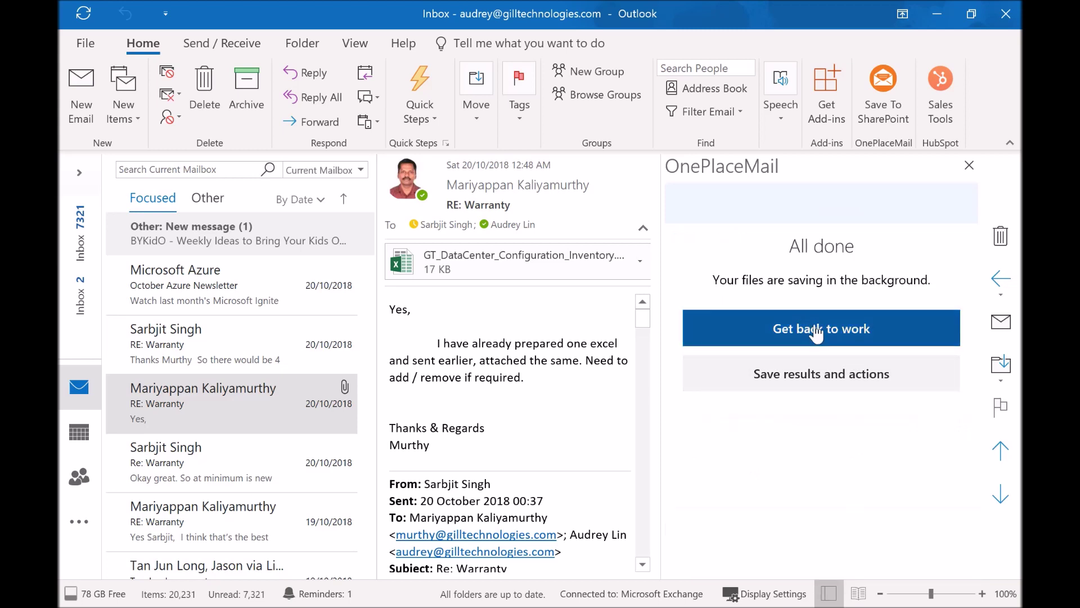
{"action": "left_click", "coordinate": [817, 333]}
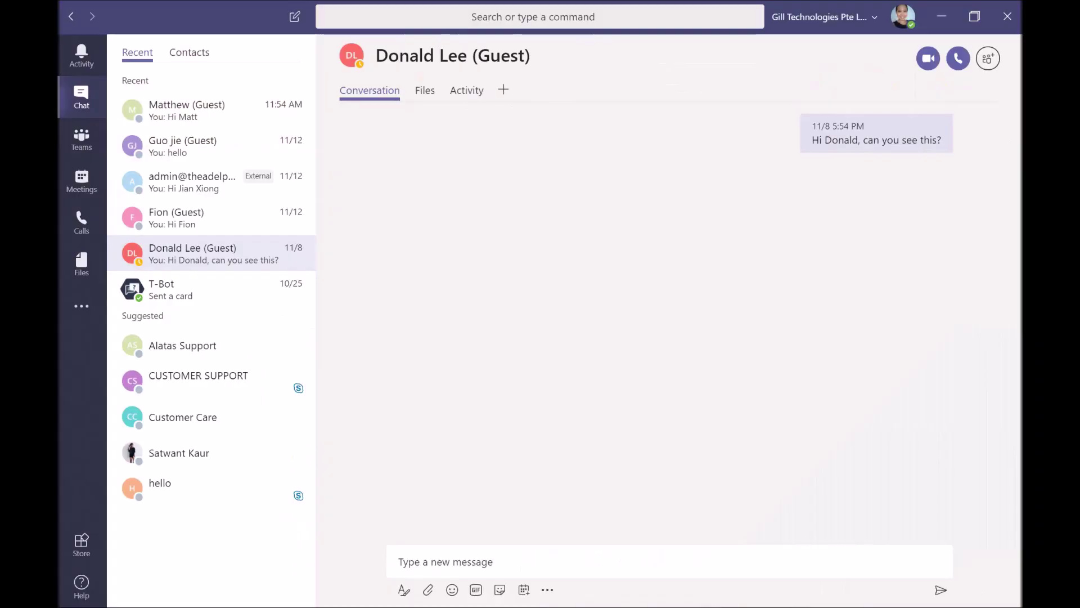
Open the Files tab of O365 for Customer ABC's General channel to see Project Info.xlsx
{"action": "left_click", "coordinate": [81, 140]}
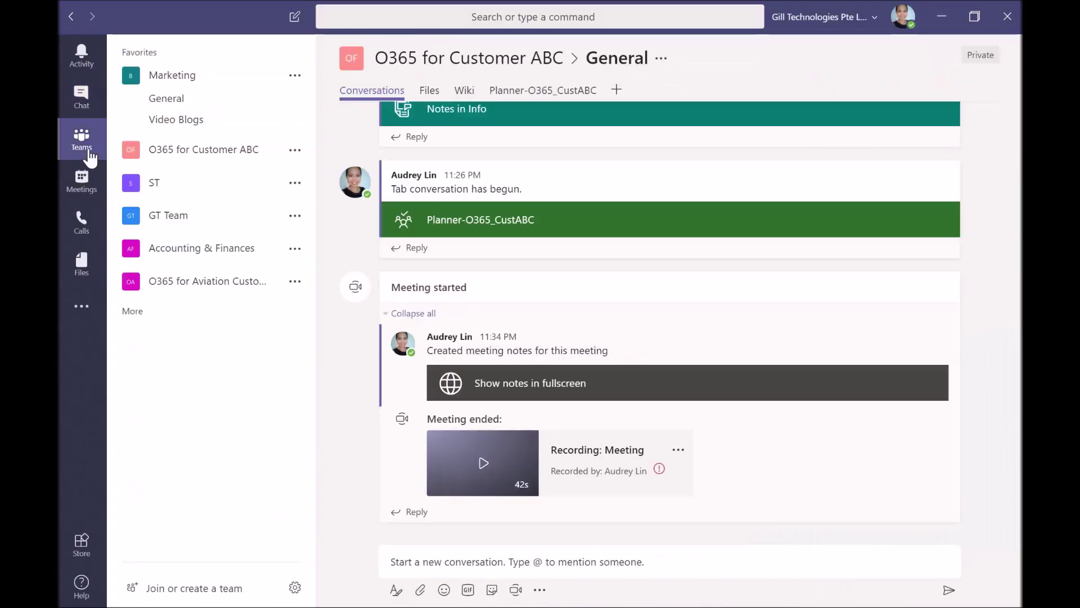
{"action": "left_click", "coordinate": [181, 157]}
{"action": "left_click", "coordinate": [185, 174]}
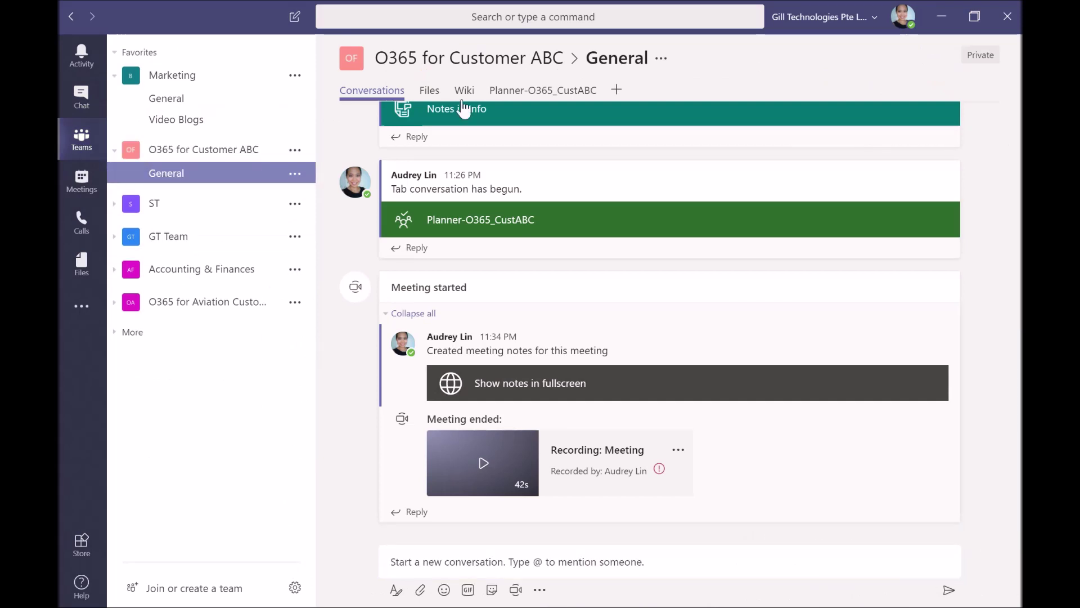
{"action": "left_click", "coordinate": [429, 90]}
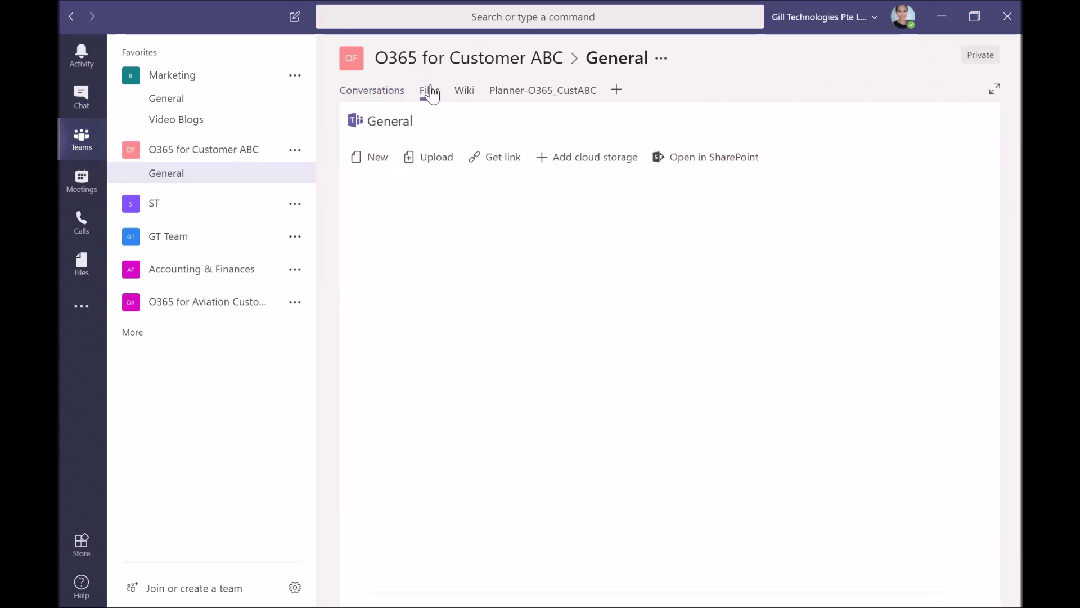